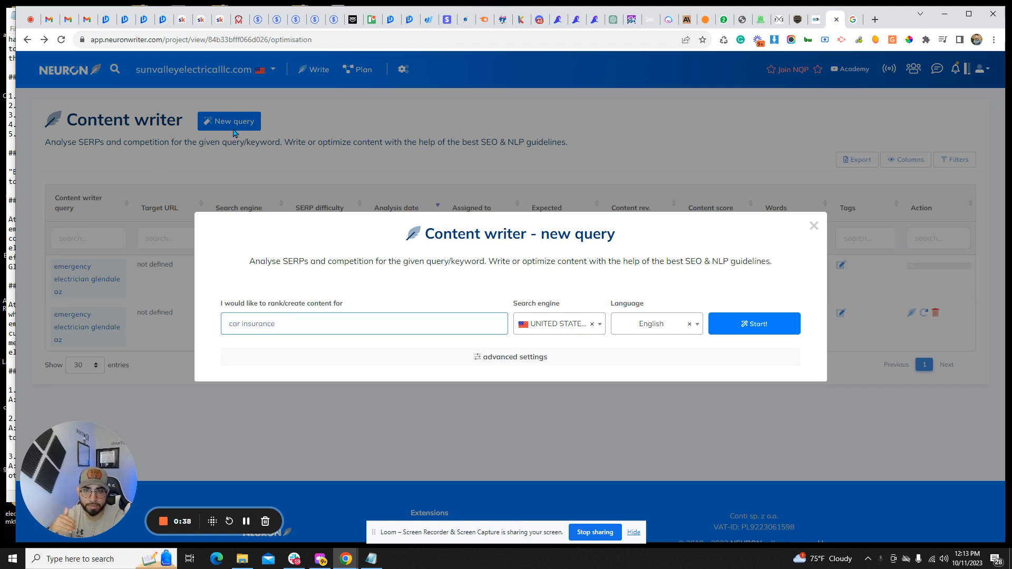
- Enter "emergency electrician Glendale AZ" as the keyword to rank for in the new content writer query
left_click(334, 323)
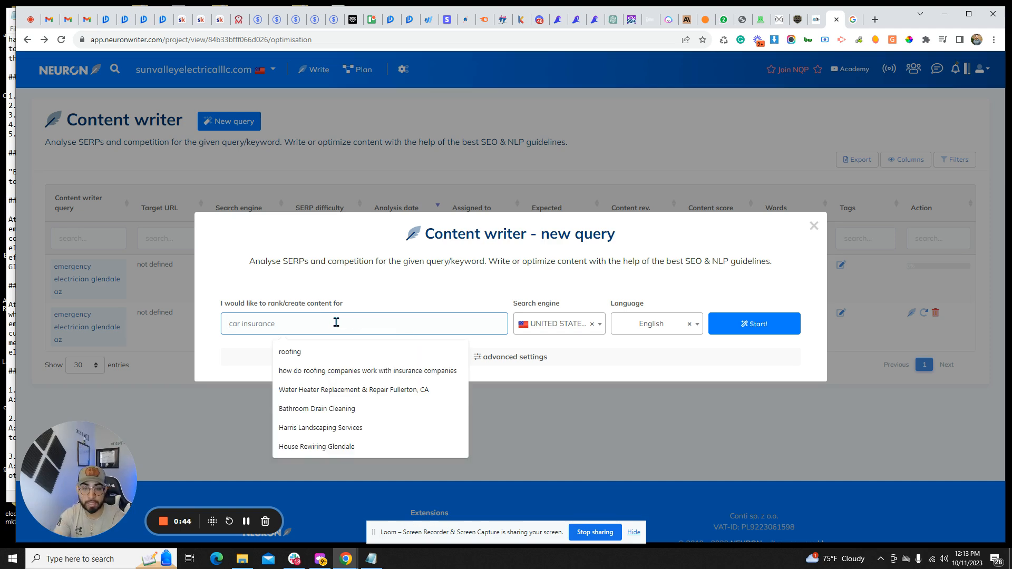
type("emergency")
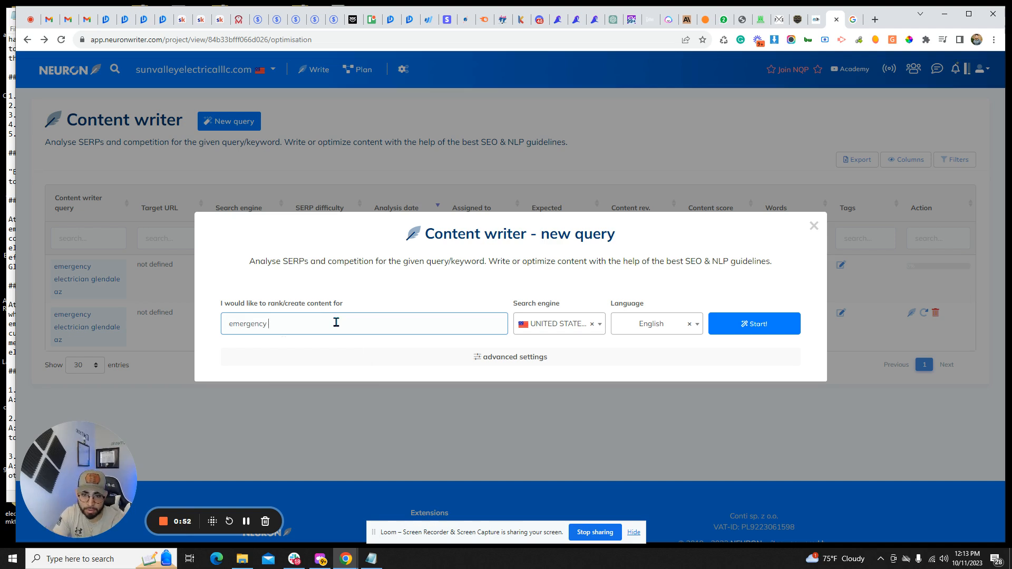
type("electrician")
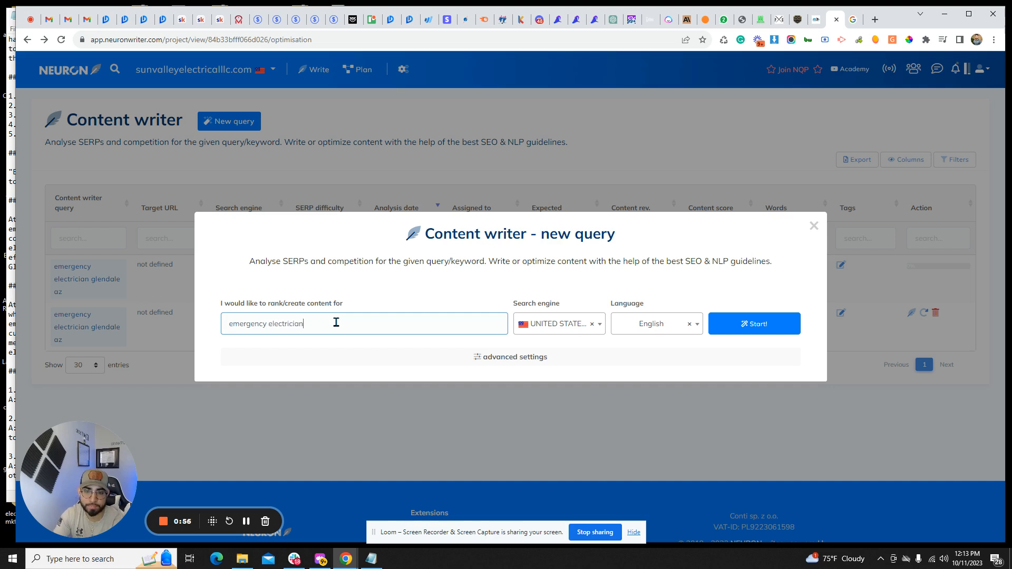
type(" glendale az")
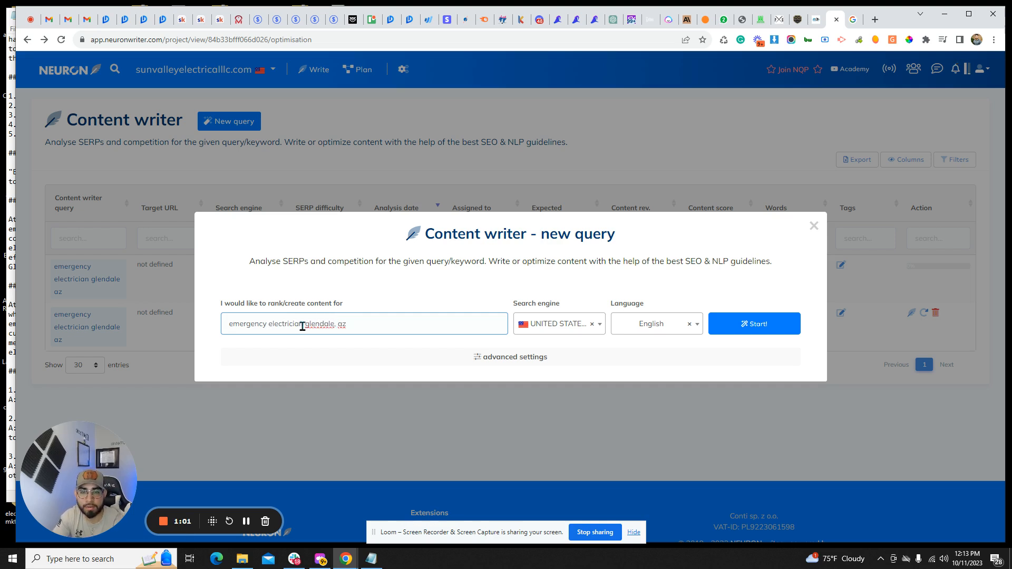
right_click(312, 324)
left_click(342, 326)
left_click_drag(339, 325, 369, 330)
type("AZ")
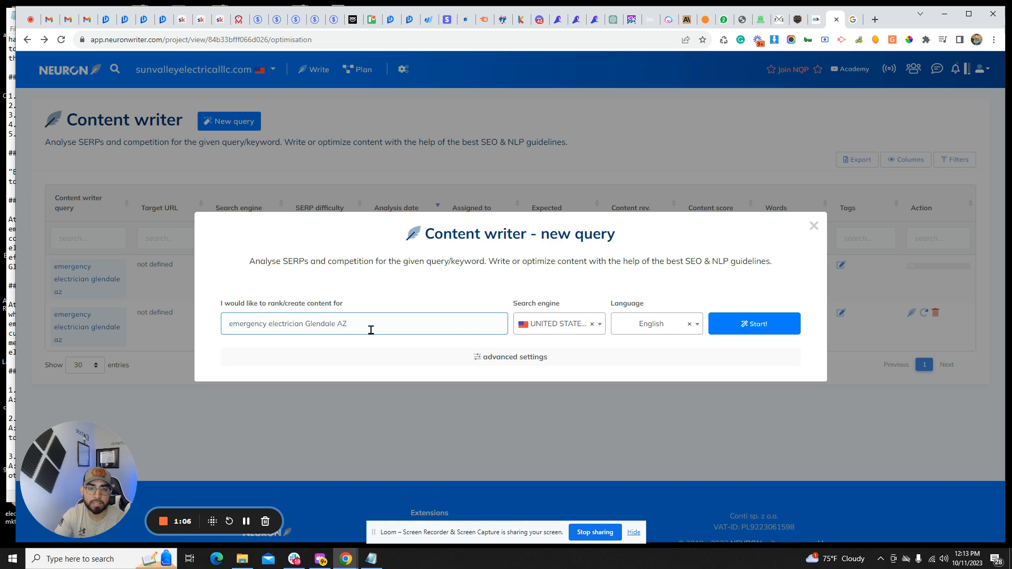
- Expand the query's advanced settings without adding custom URLs or keywords, and start the analysis for United States in English
left_click(560, 328)
left_click(560, 328)
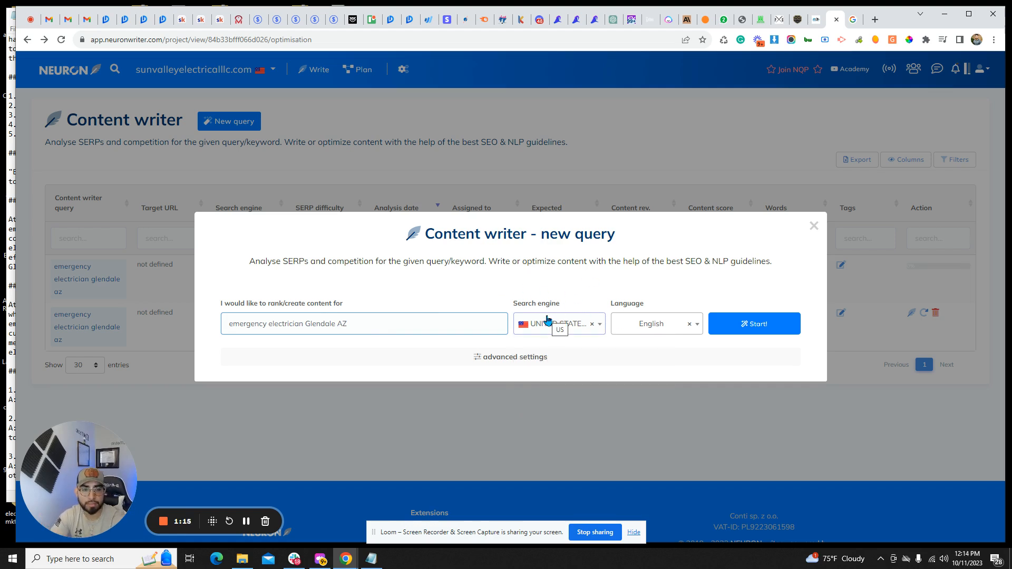
left_click(525, 356)
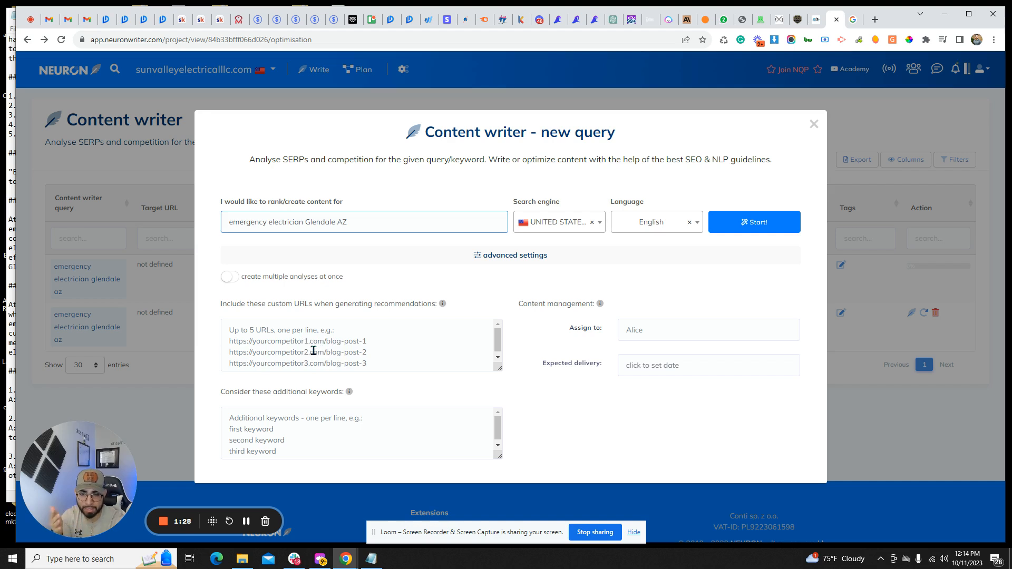
left_click(291, 350)
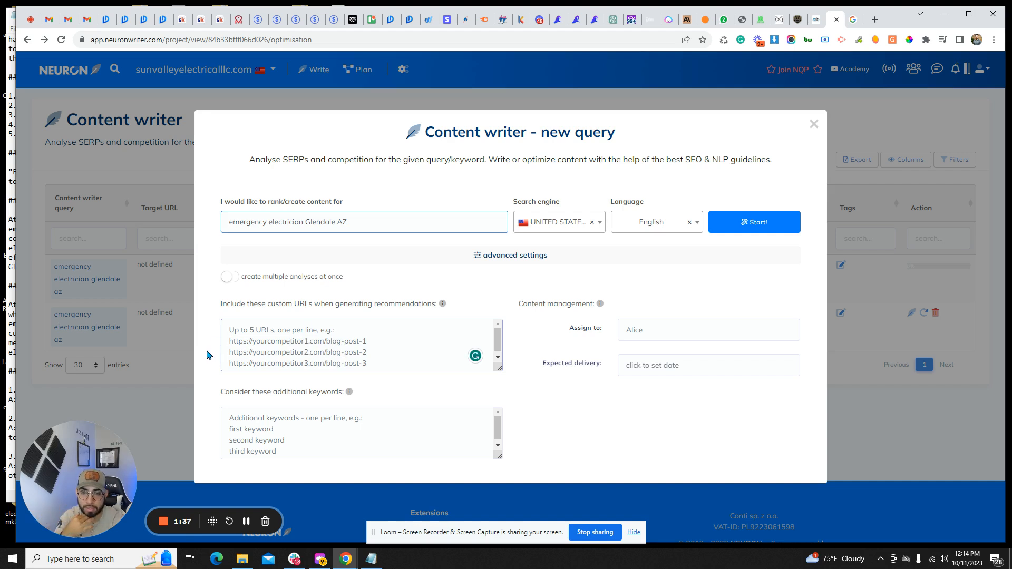
mouse_move(218, 393)
left_mouse_down()
mouse_move(323, 396)
mouse_move(219, 398)
left_mouse_up()
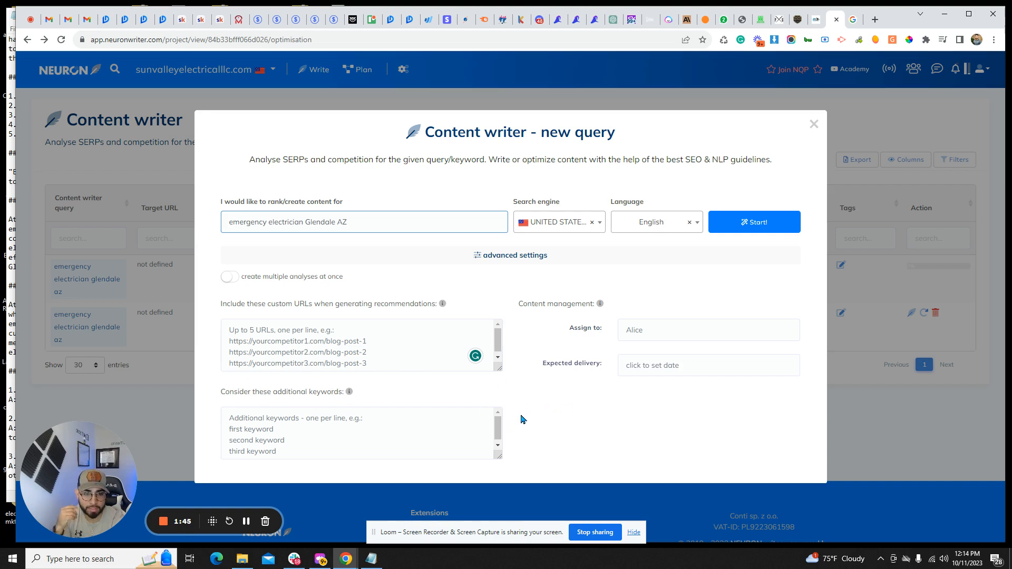
left_click_drag(373, 222, 223, 222)
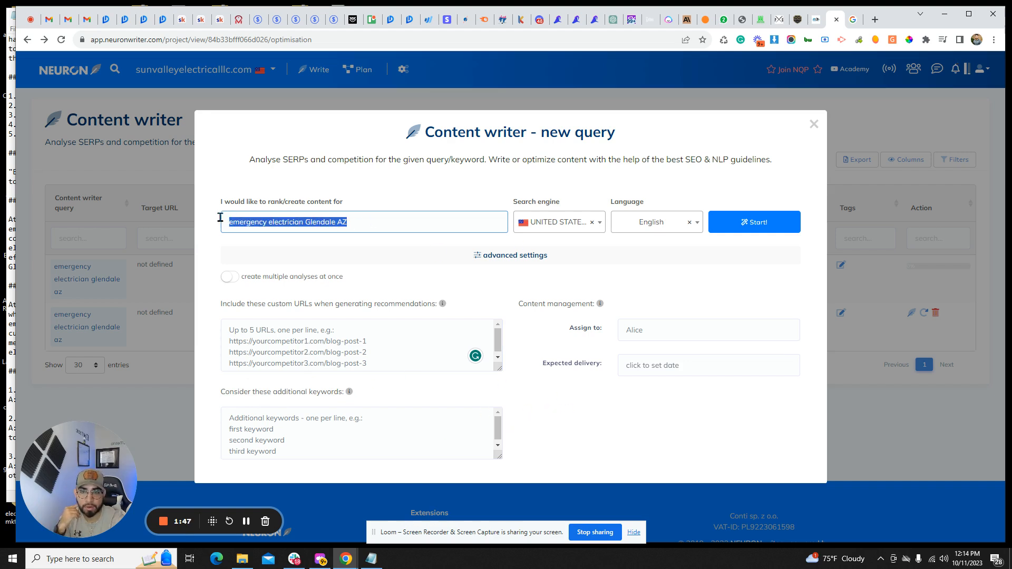
left_click(746, 224)
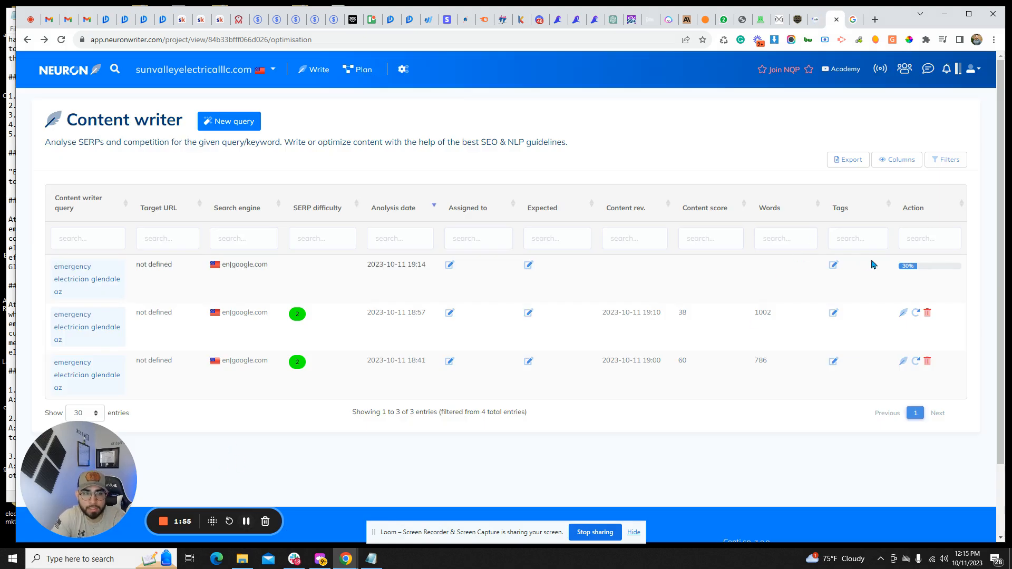
- Switch to the Glendale_AZ__Emergency_Electrical_Services file in Notepad and examine the generated article's sections
left_click(9, 309)
left_click_drag(391, 23, 664, 22)
left_click_drag(279, 501, 154, 482)
scroll(387, 235, "down", 13)
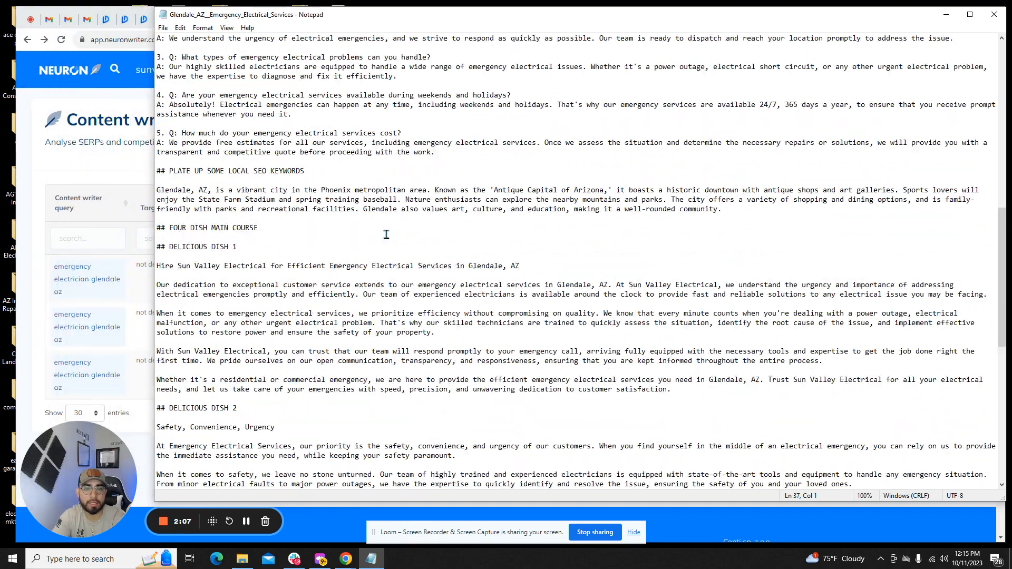
scroll(386, 235, "down", 15)
left_click_drag(1003, 413, 1003, 114)
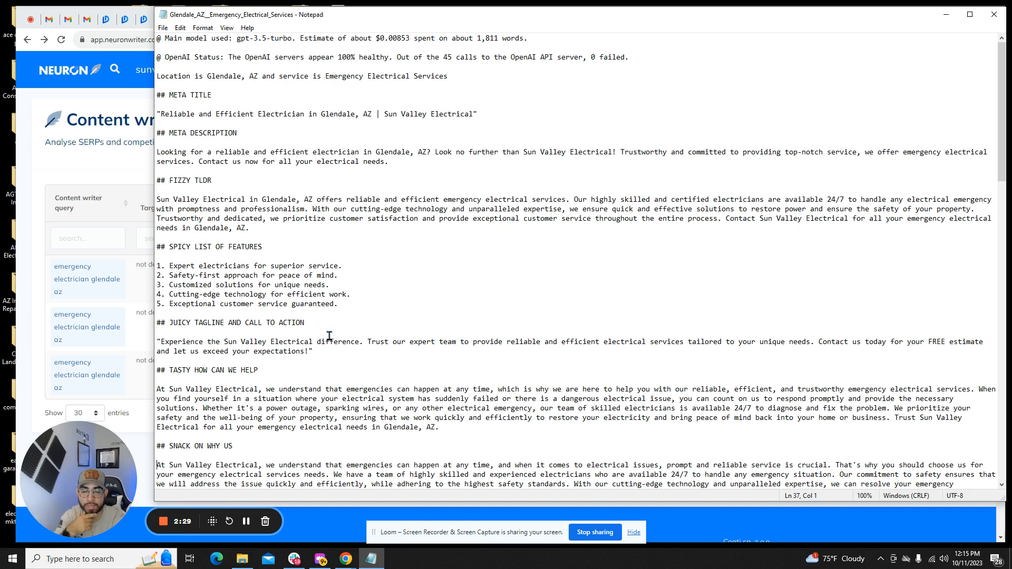
scroll(327, 288, "down", 3)
scroll(327, 288, "down", 7)
scroll(329, 283, "up", 10)
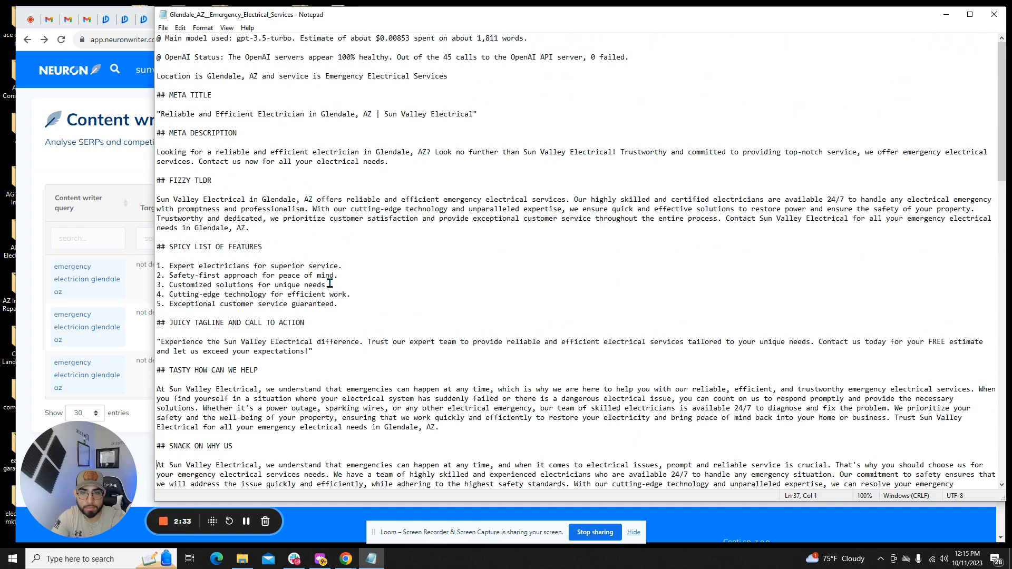
left_click_drag(572, 15, 566, 24)
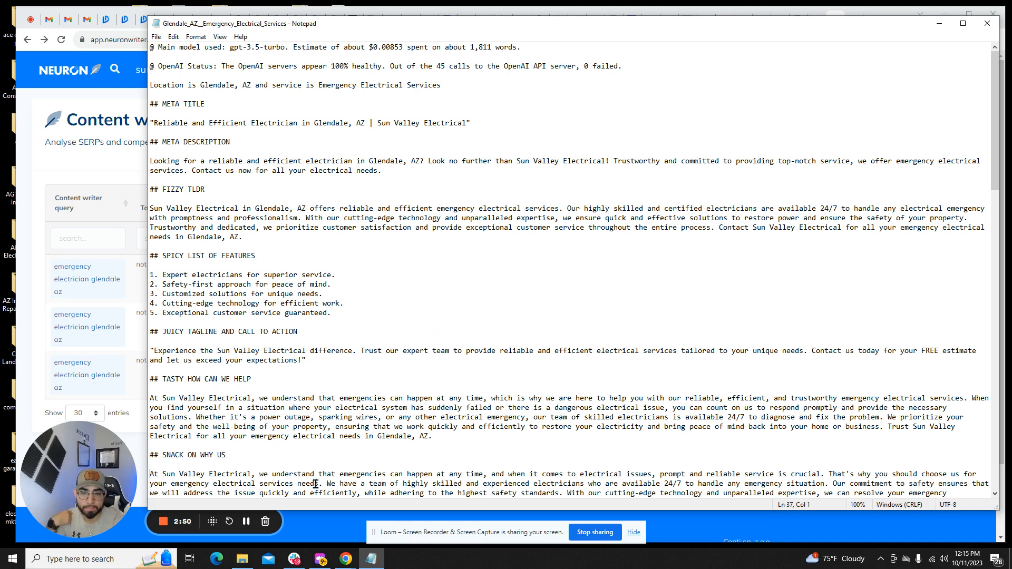
- Switch back to NeuronWriter, open the most recent emergency electrician glendale az query, and review its list of competitor pages
key("alt+Tab")
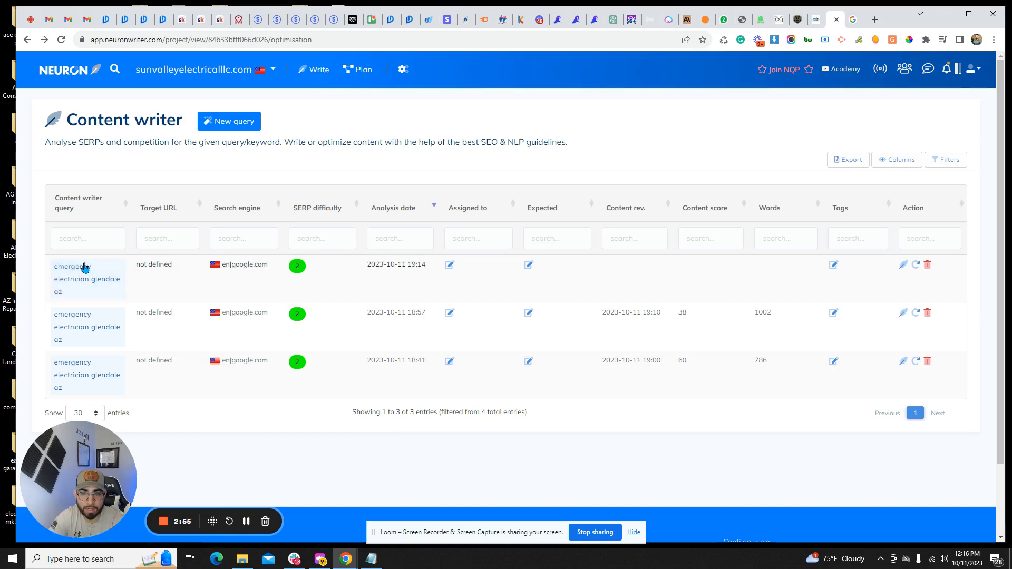
left_click(69, 275)
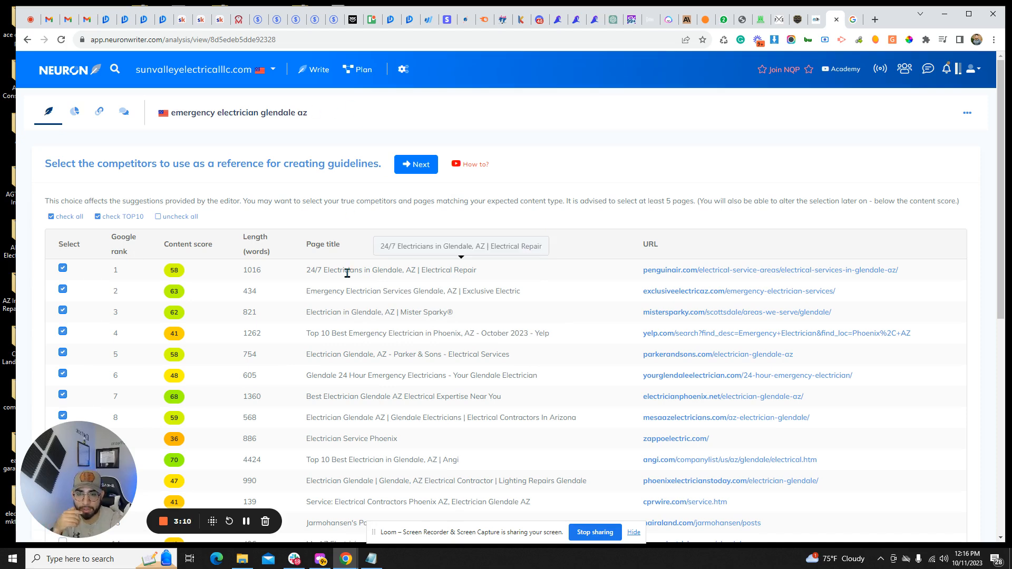
scroll(174, 356, "down", 1)
scroll(174, 356, "down", 1)
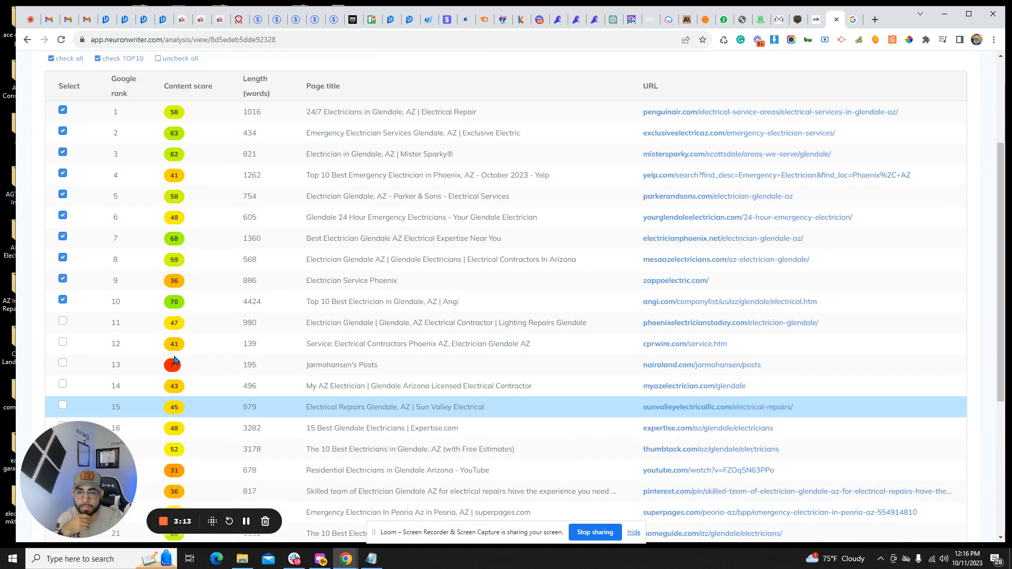
scroll(173, 355, "down", 1)
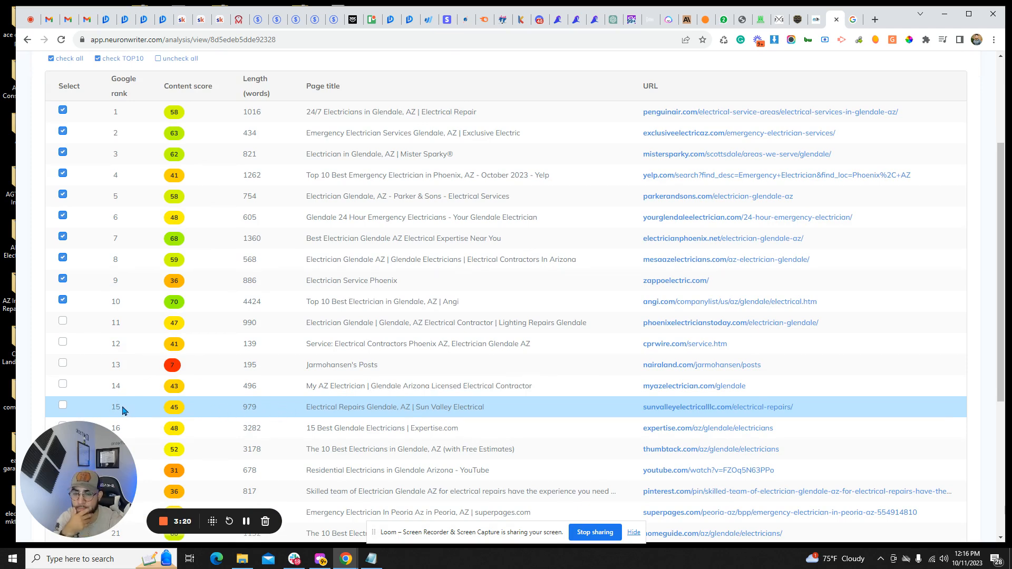
scroll(234, 372, "up", 1)
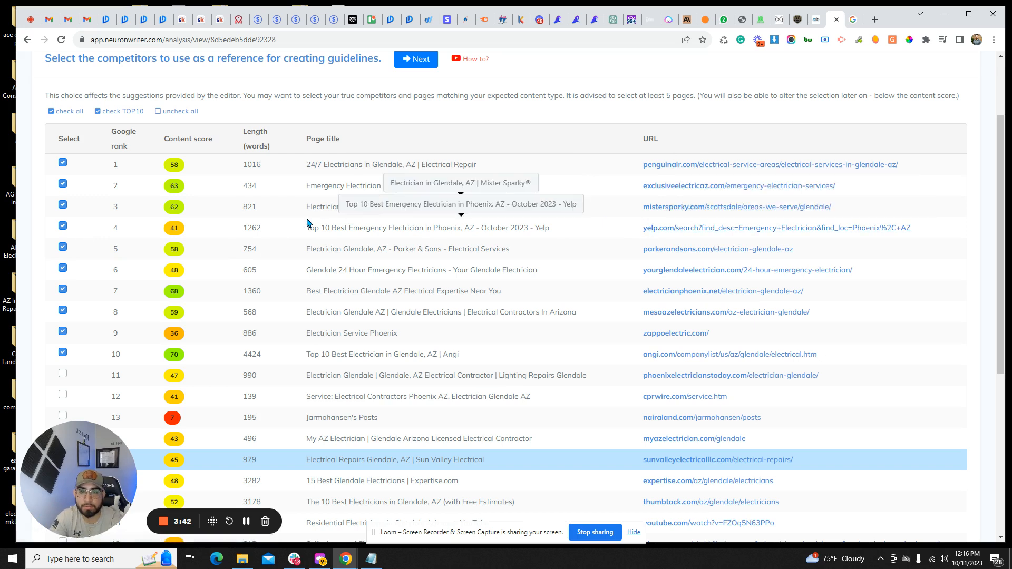
- Exclude the Yelp and Angi pages from the reference competitors and include the phoenixelectricianstoday.com page
left_click(62, 227)
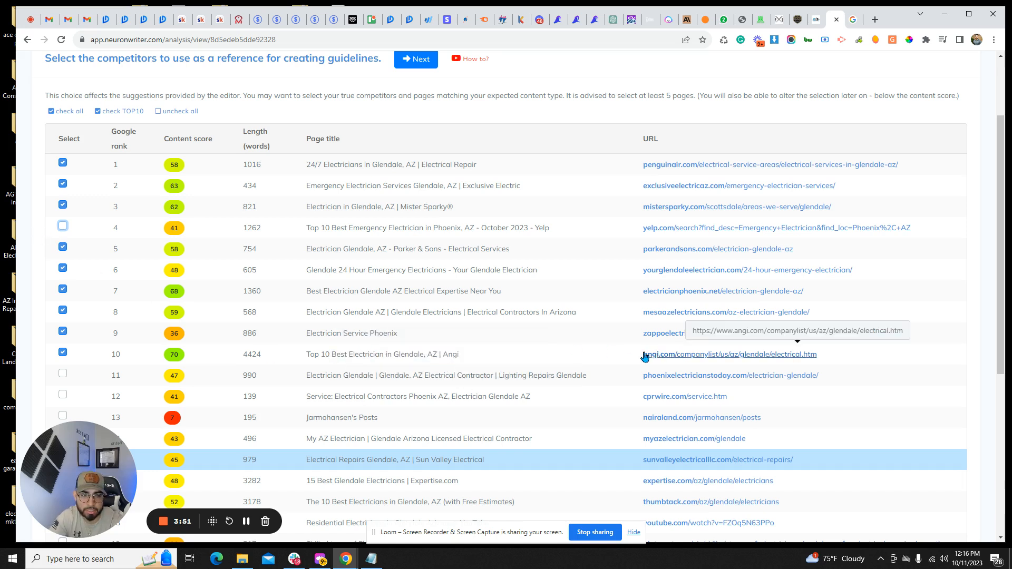
left_click(63, 353)
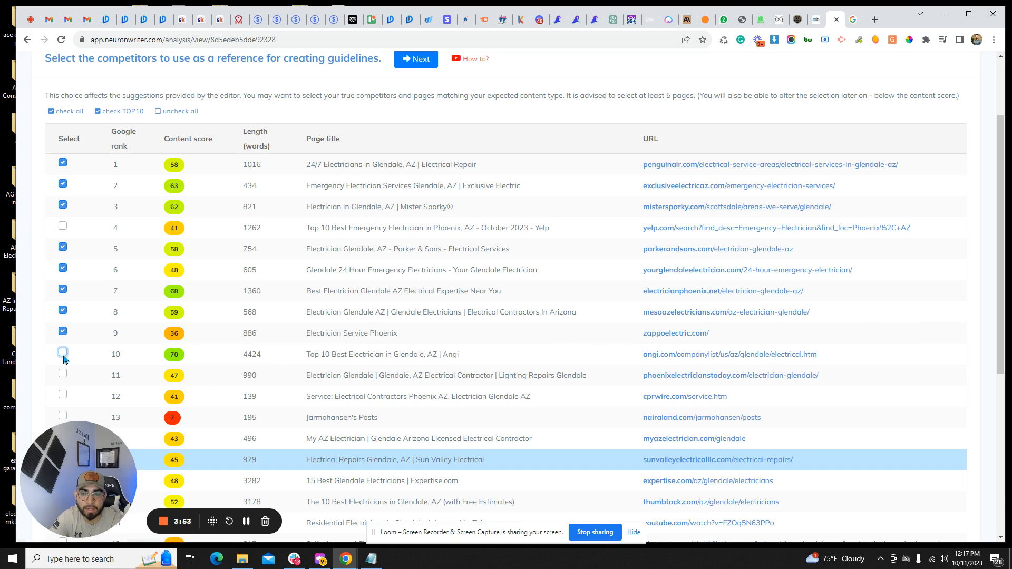
left_click(28, 380)
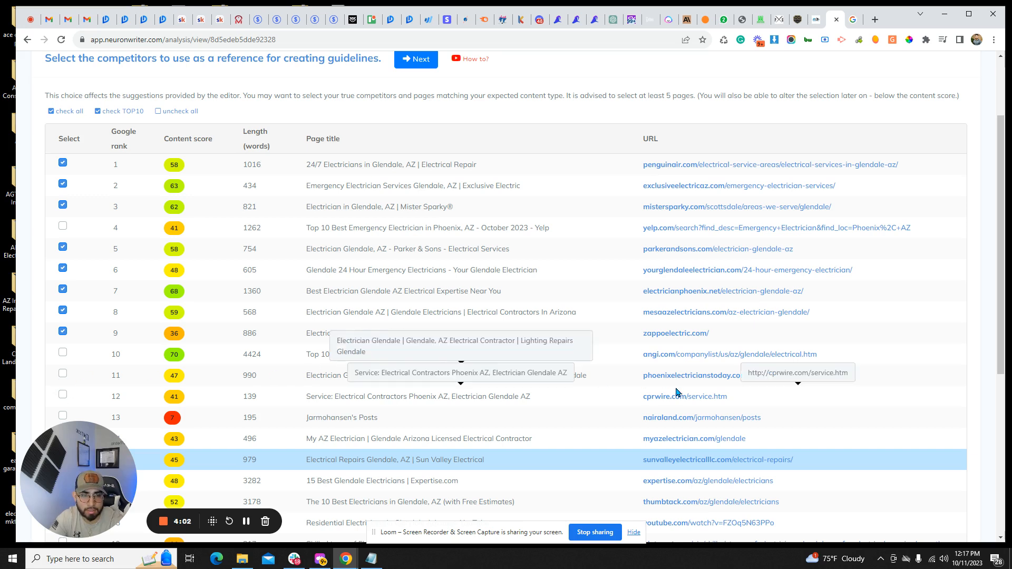
left_click(63, 376)
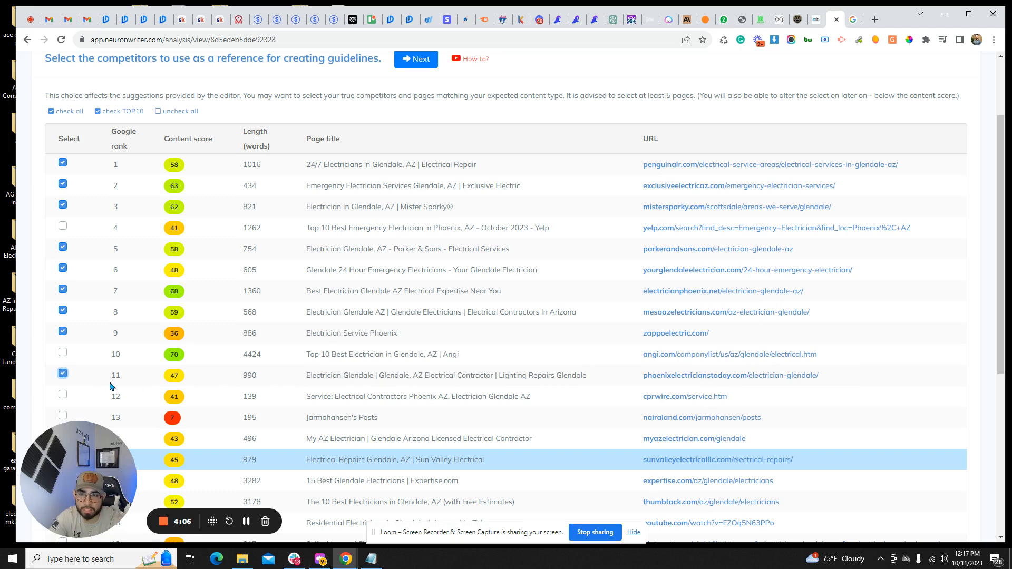
scroll(102, 362, "up", 2)
scroll(102, 363, "down", 2)
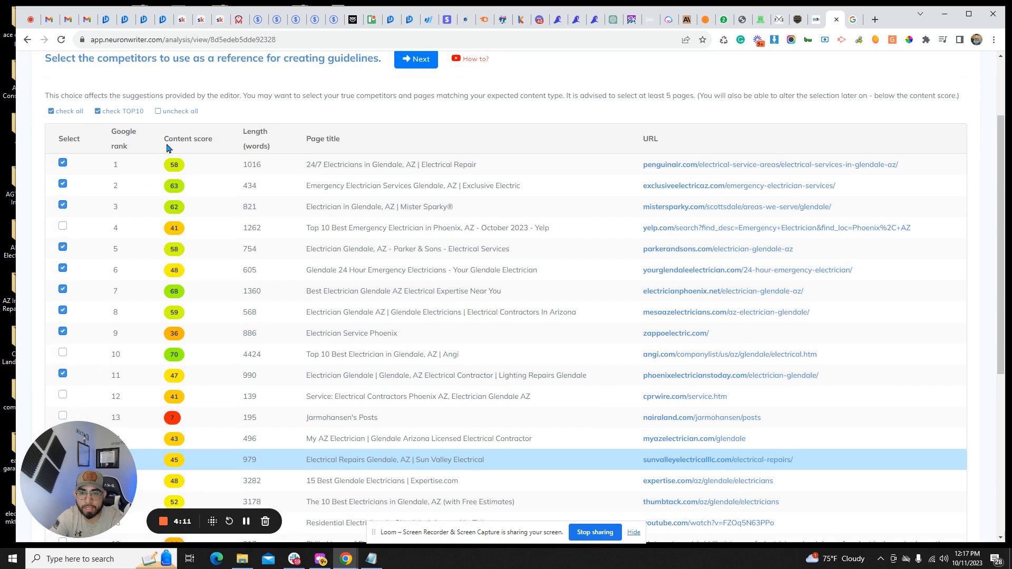
- Compare the content scores and word lengths of the selected competitor pages
left_click_drag(164, 141, 281, 149)
left_click(216, 141)
left_click(281, 148)
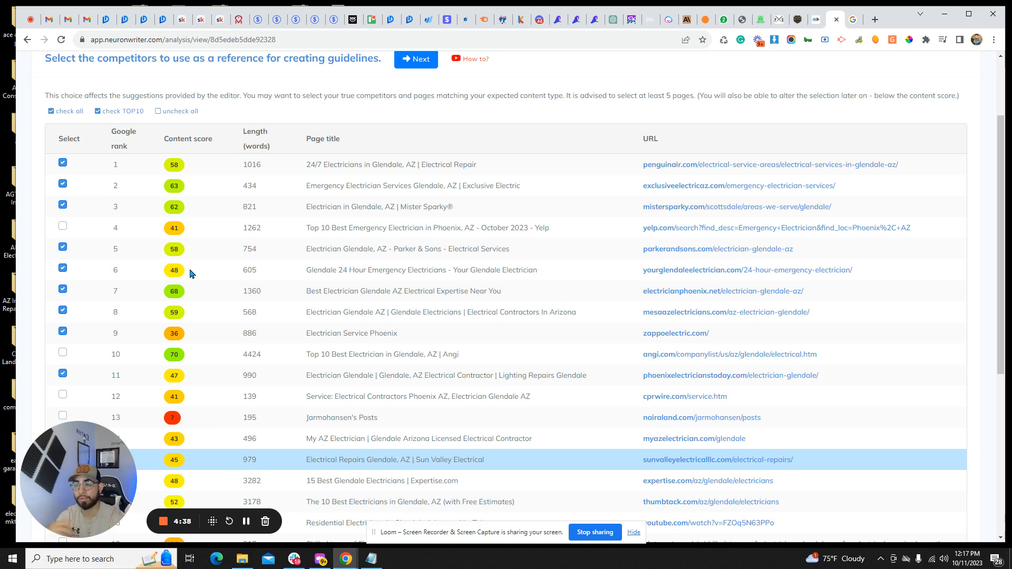
double_click(174, 165)
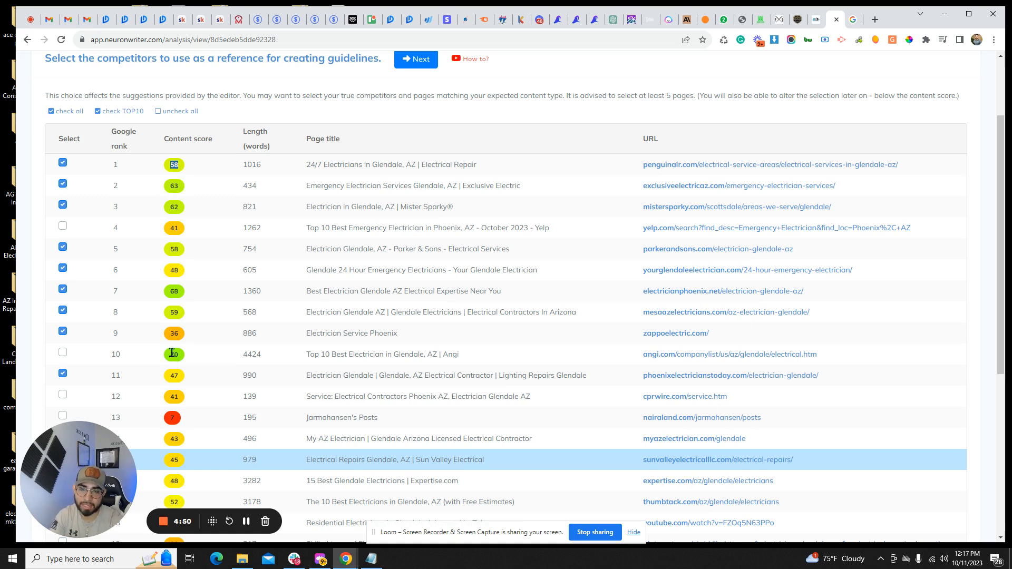
left_click(170, 295)
double_click(171, 294)
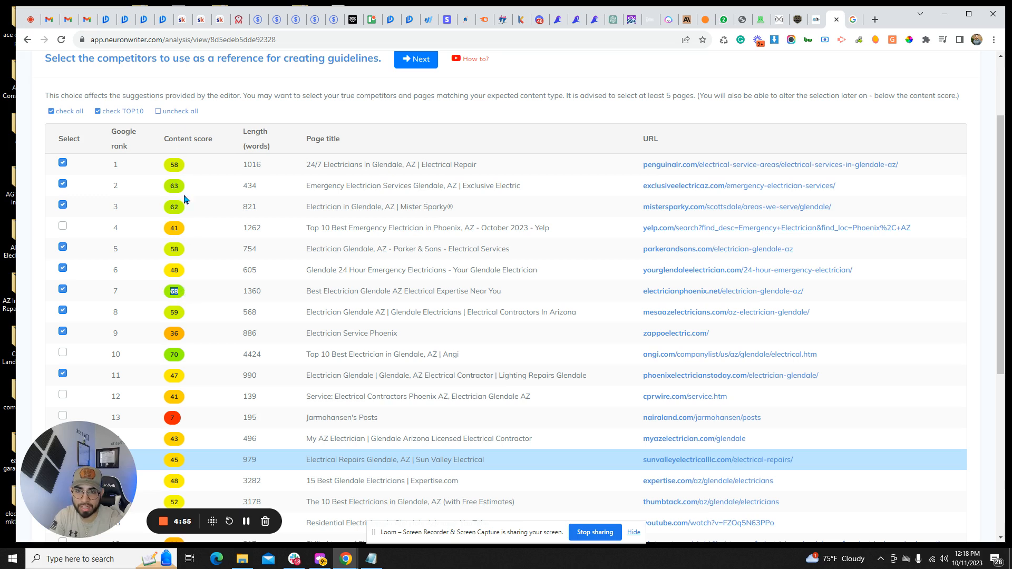
left_click(171, 294)
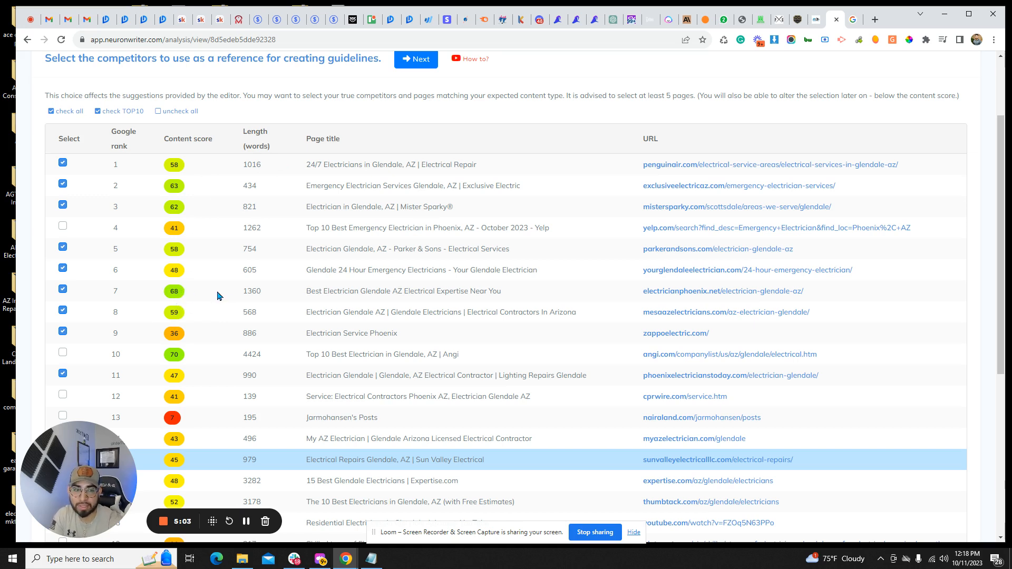
left_click_drag(242, 291, 267, 294)
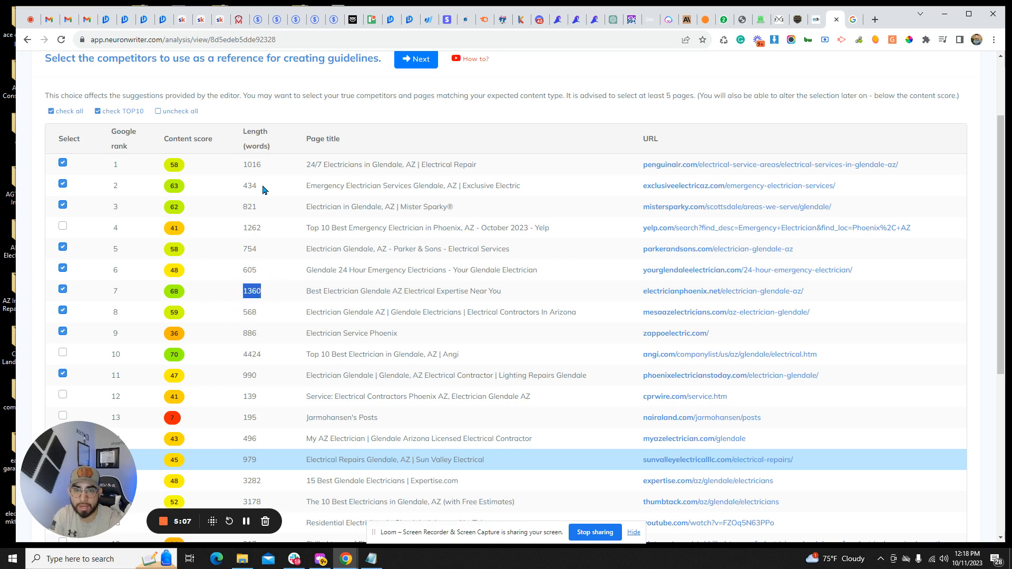
left_click_drag(242, 207, 272, 168)
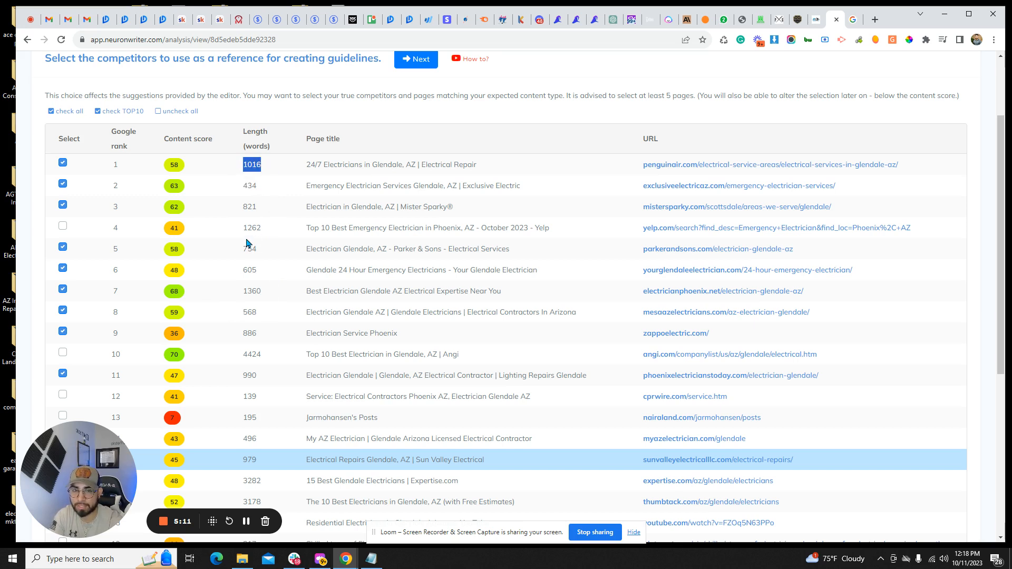
left_click(294, 125)
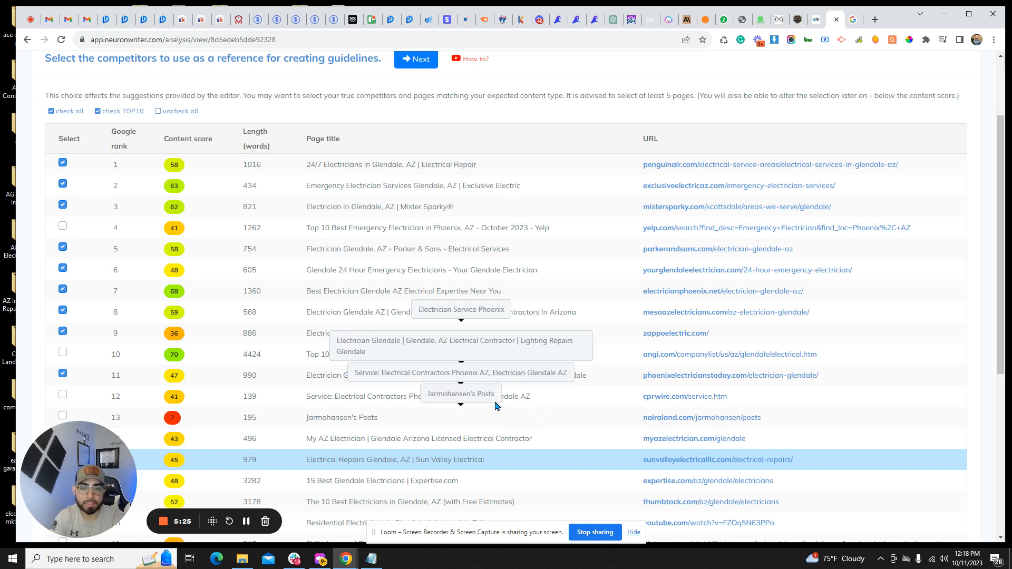
- Proceed to the content editor with the selected competitors and look over the suggested basic terms for the article
scroll(409, 222, "up", 2)
left_click(417, 165)
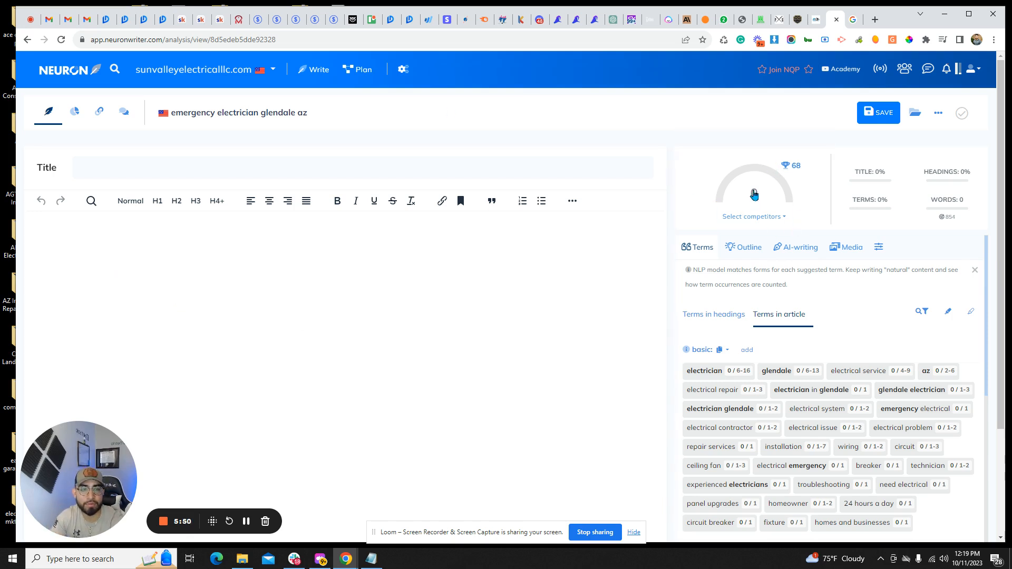
scroll(742, 298, "down", 1)
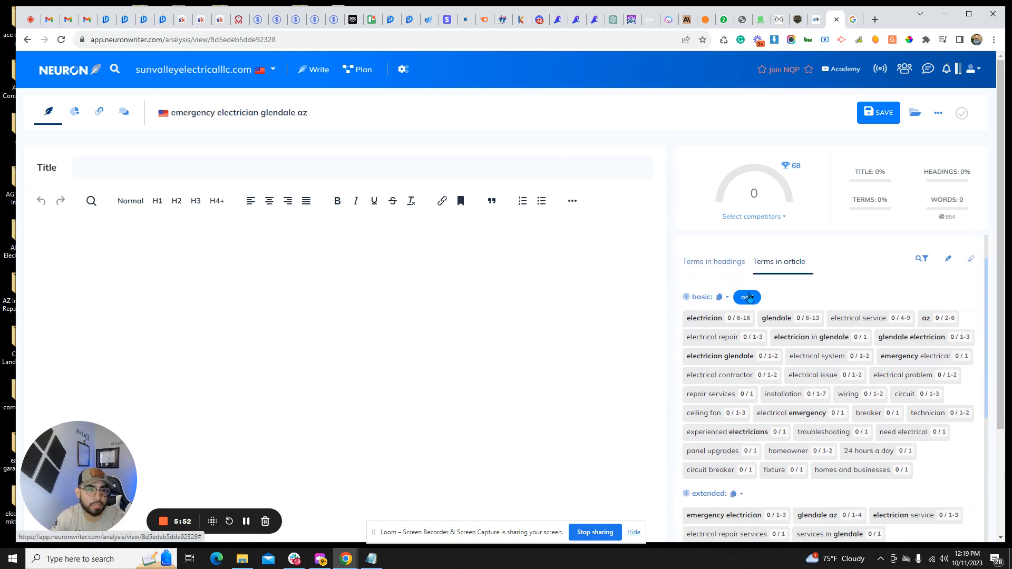
scroll(749, 299, "up", 1)
scroll(752, 299, "down", 1)
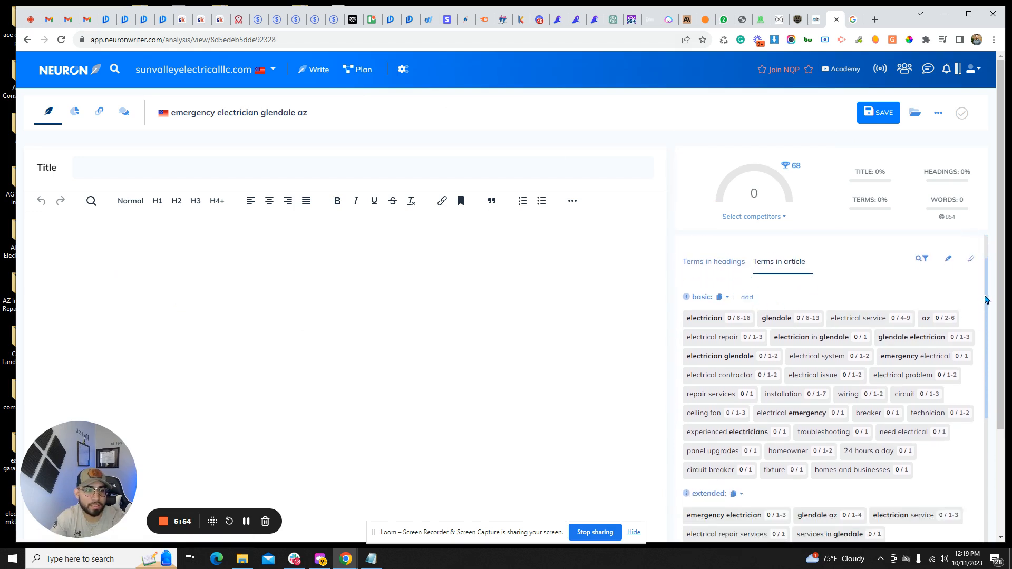
- Review the suggested basic and extended terms for the article, and check the content scores of the selected competitors
scroll(791, 358, "up", 1)
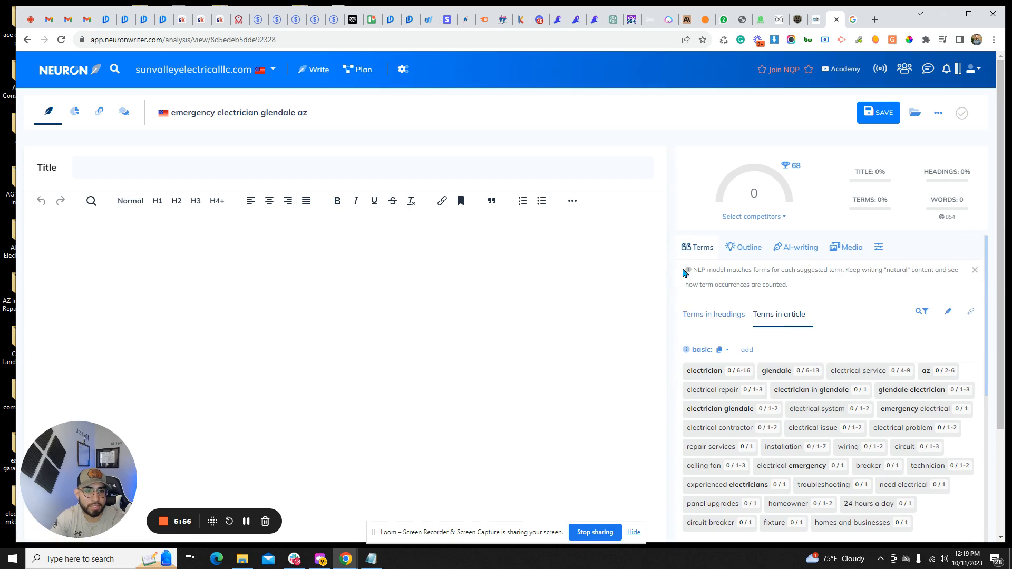
left_click(706, 314)
scroll(706, 324, "down", 1)
left_click(799, 269)
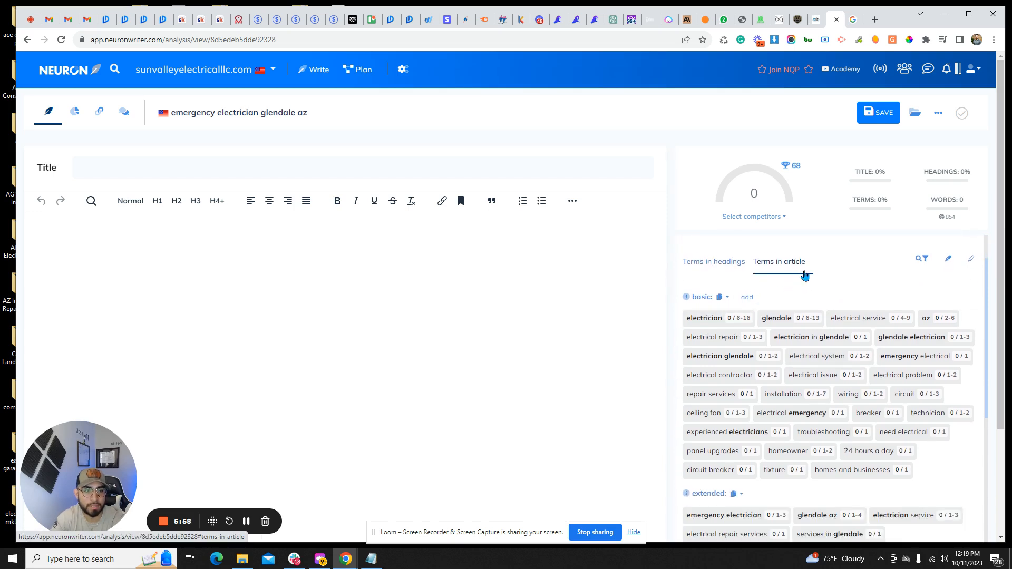
scroll(806, 273, "down", 1)
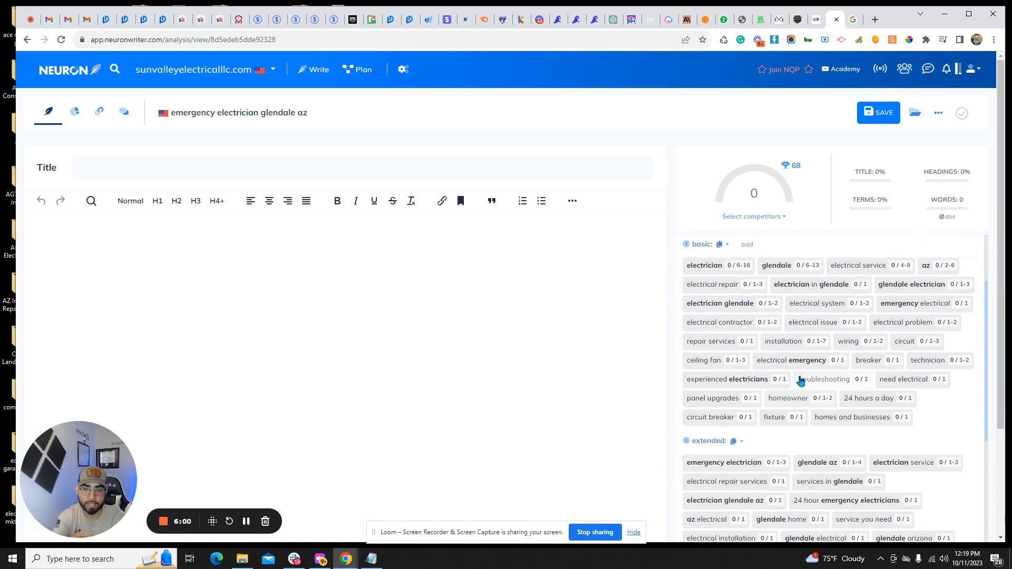
scroll(809, 364, "up", 2)
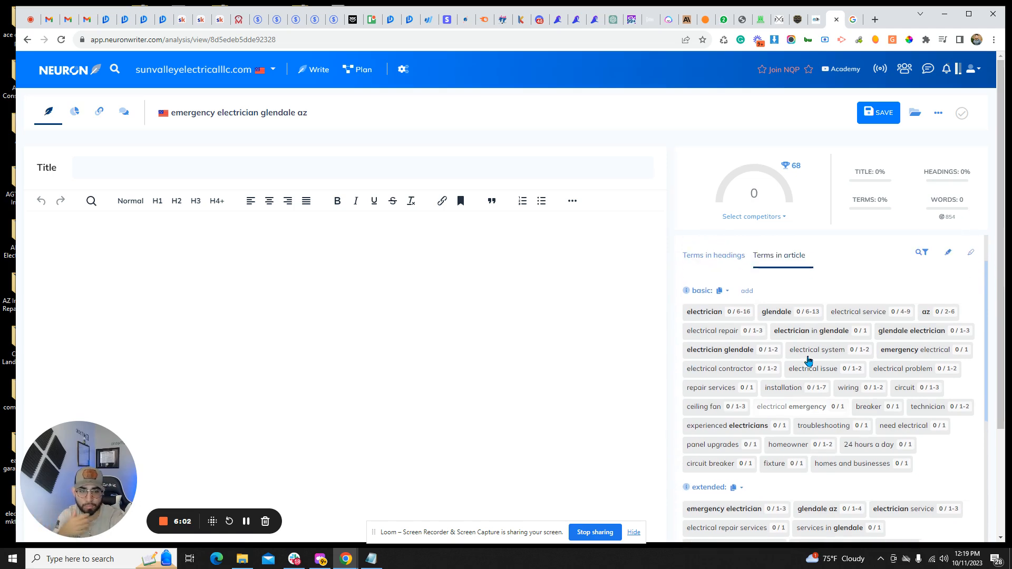
scroll(808, 358, "down", 1)
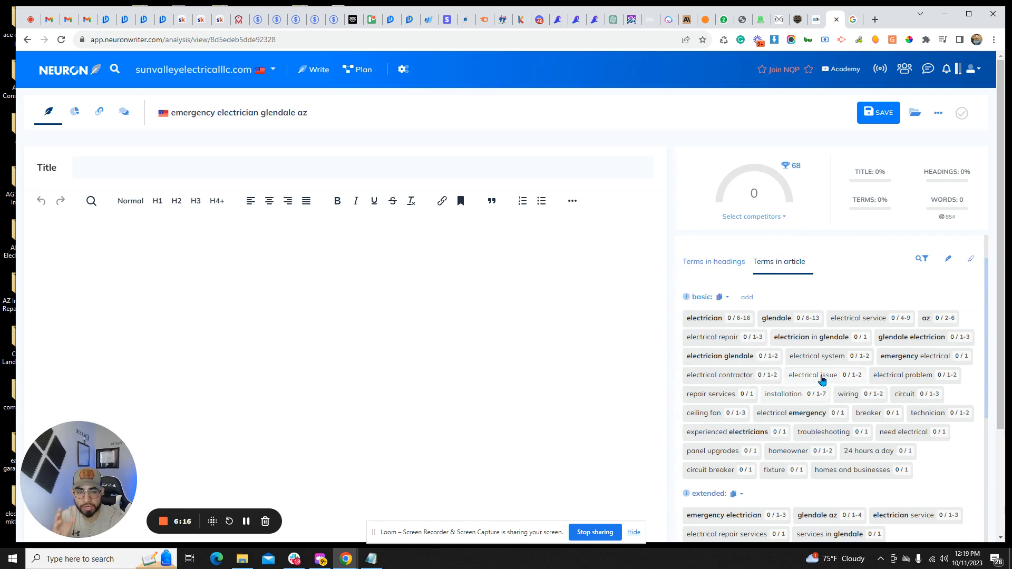
scroll(824, 380, "down", 3)
scroll(822, 377, "down", 2)
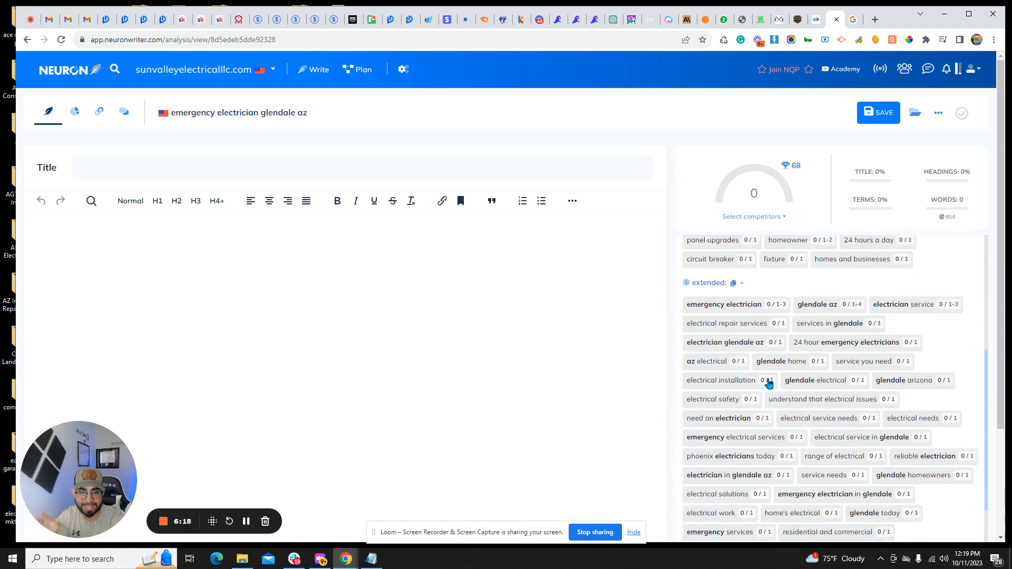
scroll(824, 369, "down", 4)
scroll(801, 406, "down", 1)
scroll(779, 443, "up", 3)
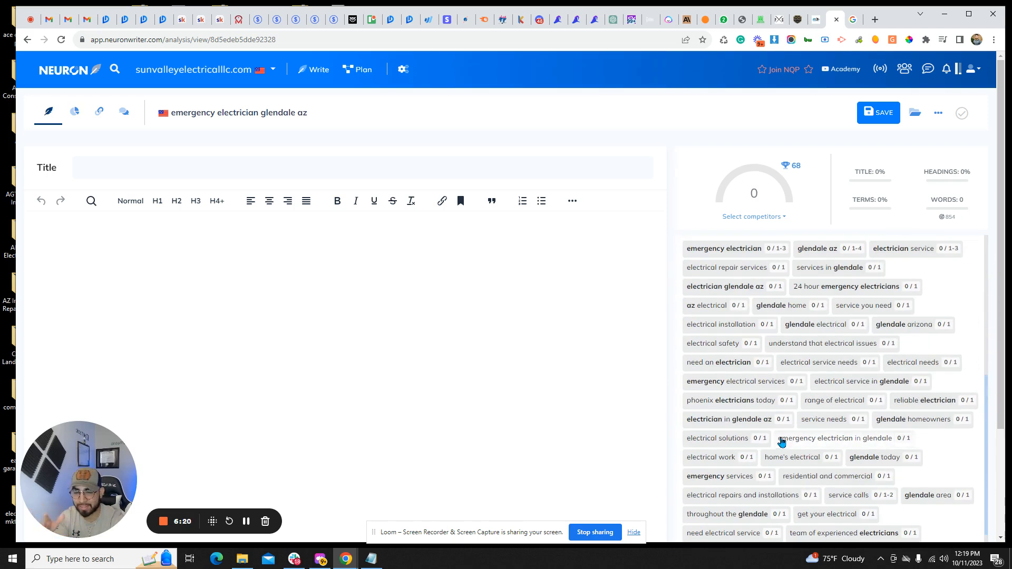
scroll(789, 436, "up", 1)
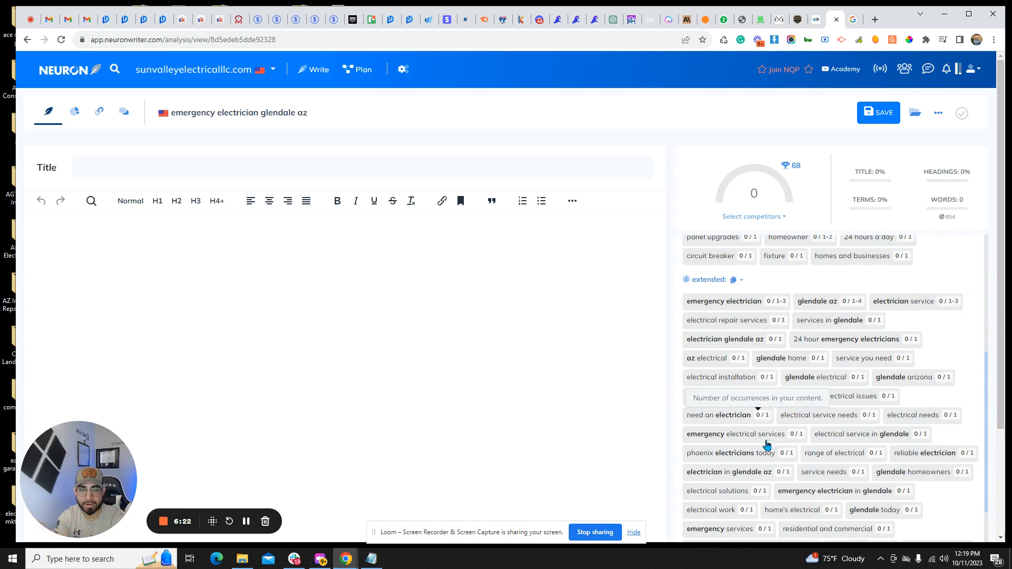
scroll(787, 436, "up", 3)
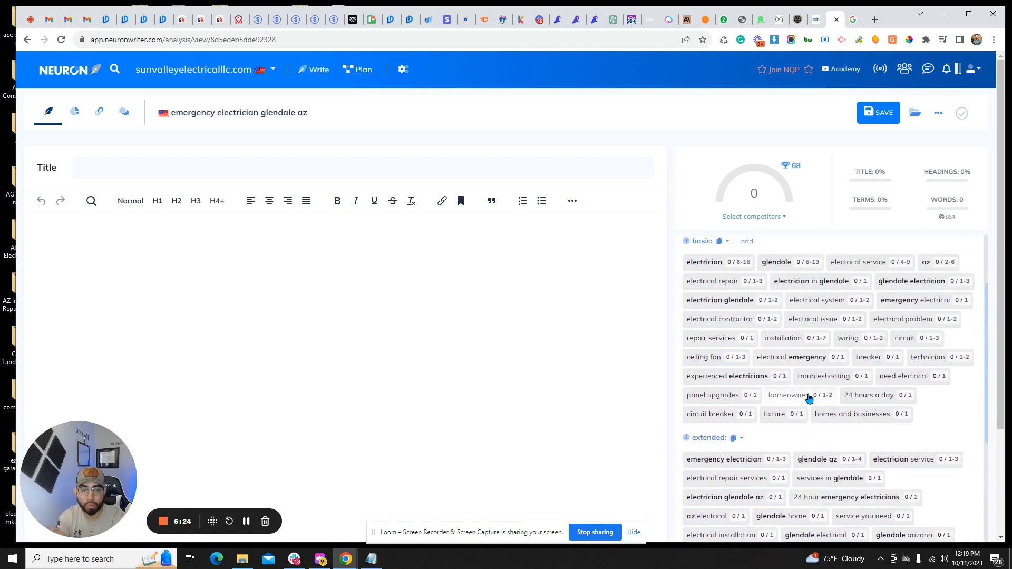
scroll(809, 396, "up", 2)
scroll(805, 410, "down", 2)
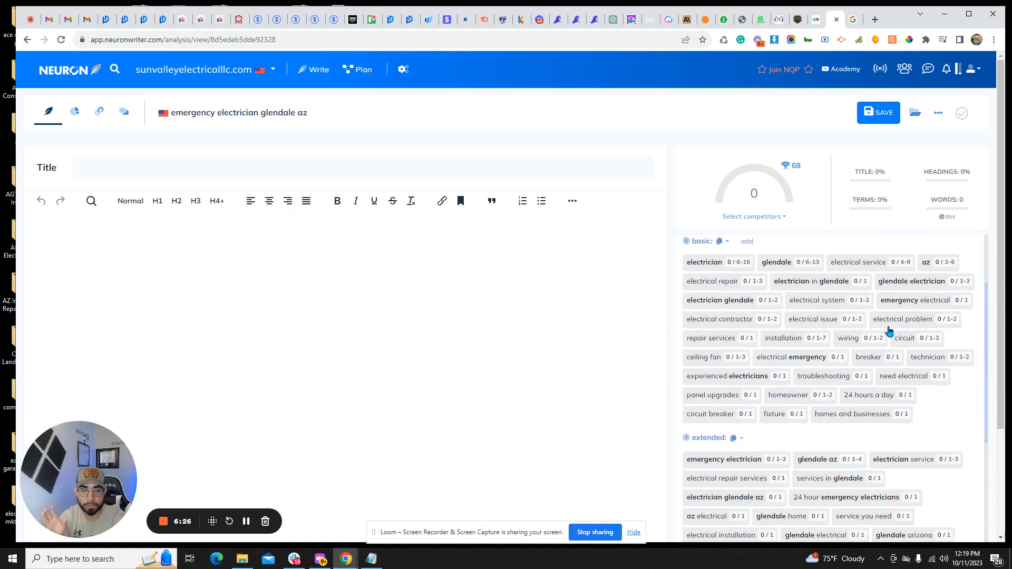
scroll(815, 379, "up", 2)
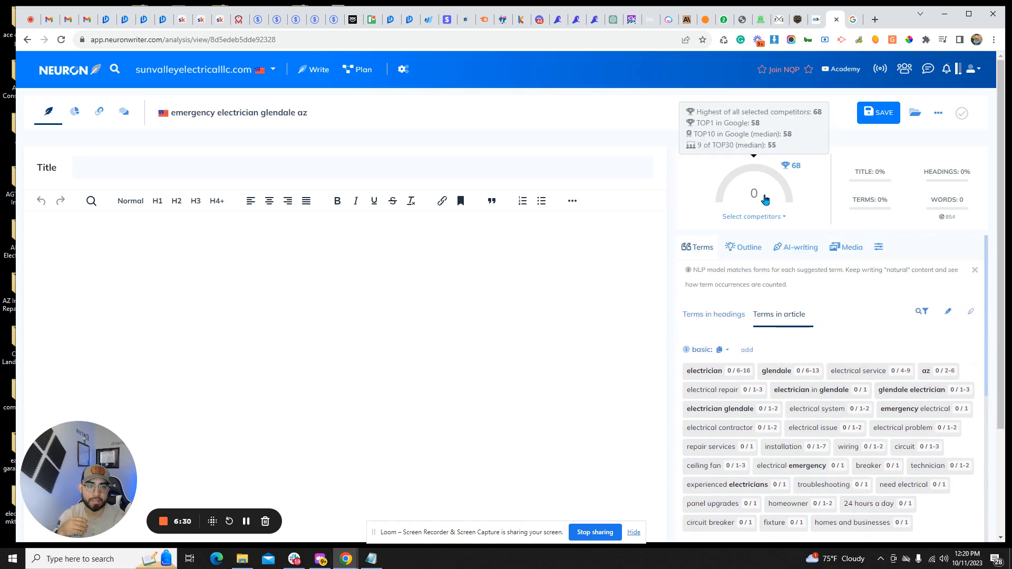
mouse_move(754, 171)
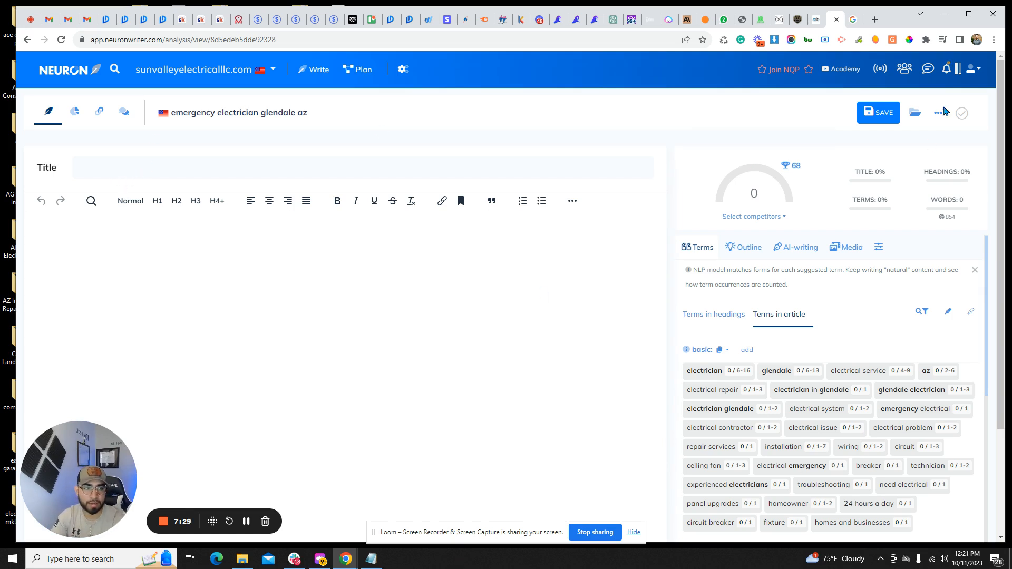
left_click(371, 558)
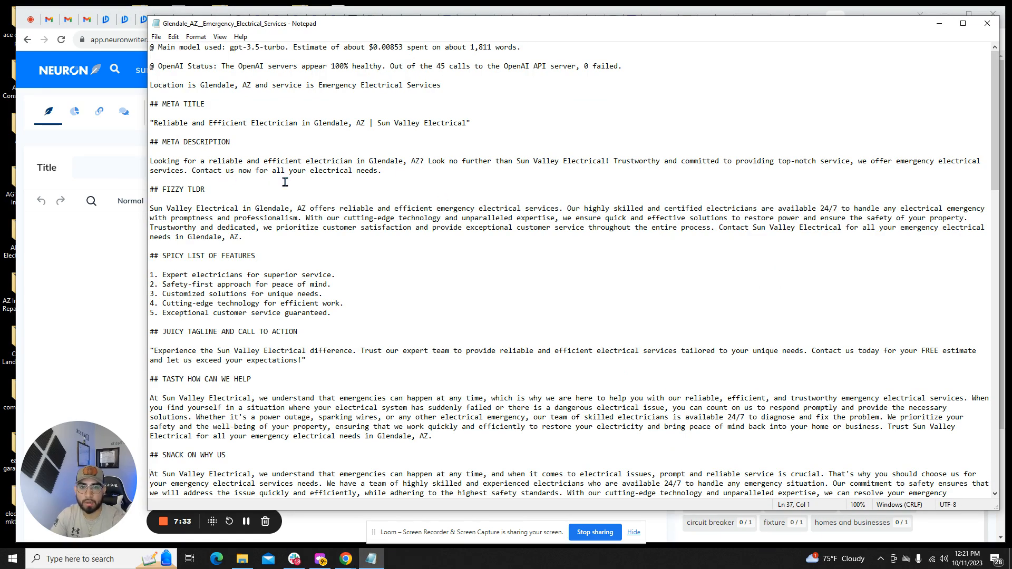
left_click(107, 169)
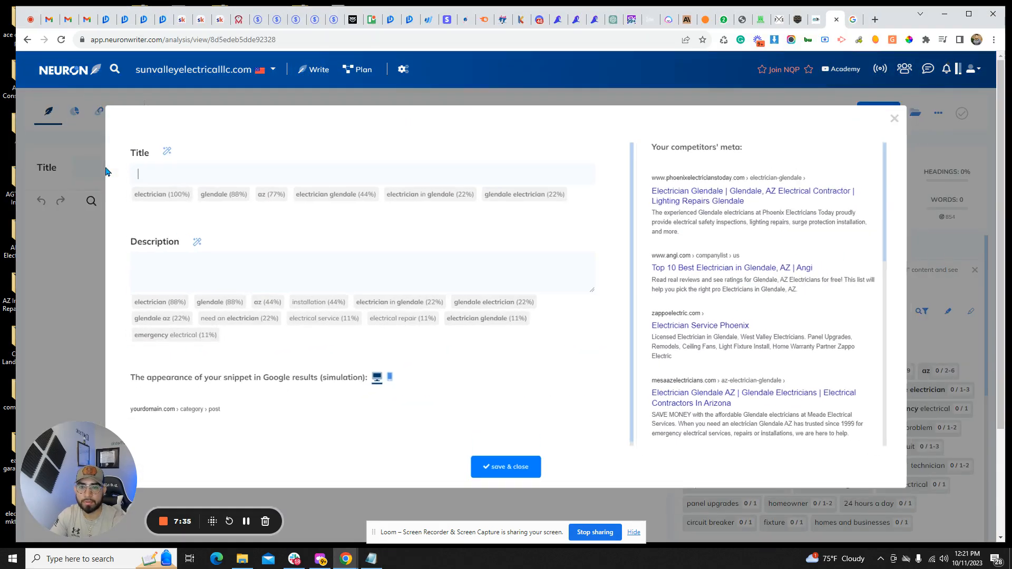
left_click(251, 168)
type("eMRGEN")
key("BackSpace")
key("BackSpace")
key("BackSpace")
key("BackSpace")
key("BackSpace")
key("BackSpace")
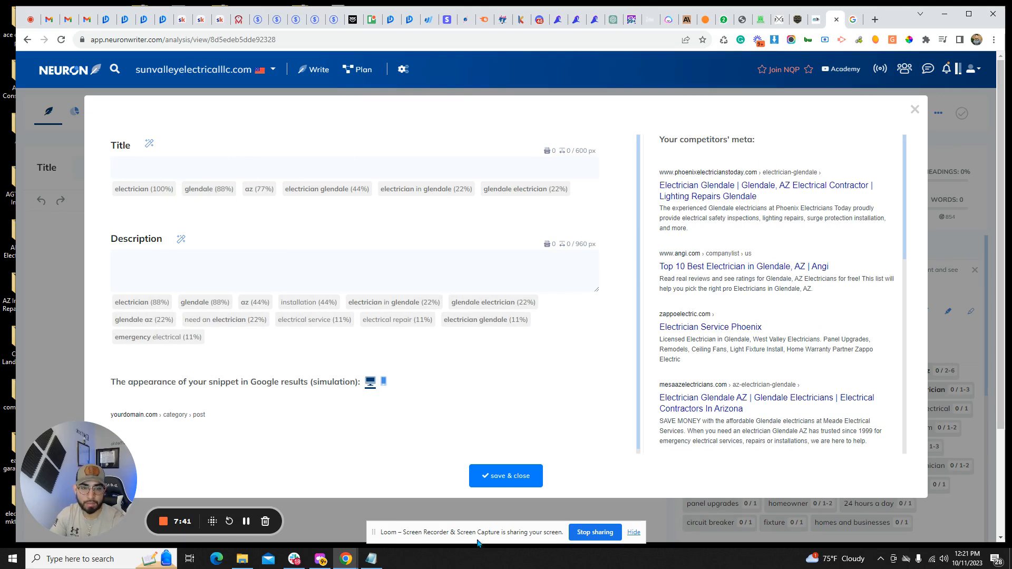
left_click(490, 476)
- Copy the query's keyword into the article title, capitalize it as "Emergency Electrician Glendale AZ", and save the title
left_click_drag(320, 118, 169, 114)
key("ctrl+c")
left_click(122, 226)
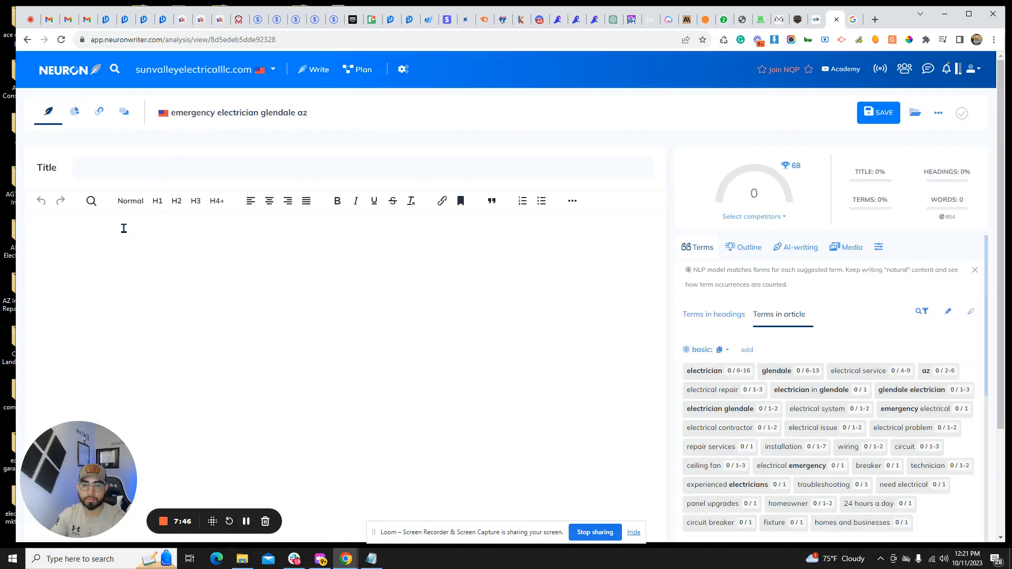
left_click(142, 169)
left_click(260, 161)
key("ctrl+v")
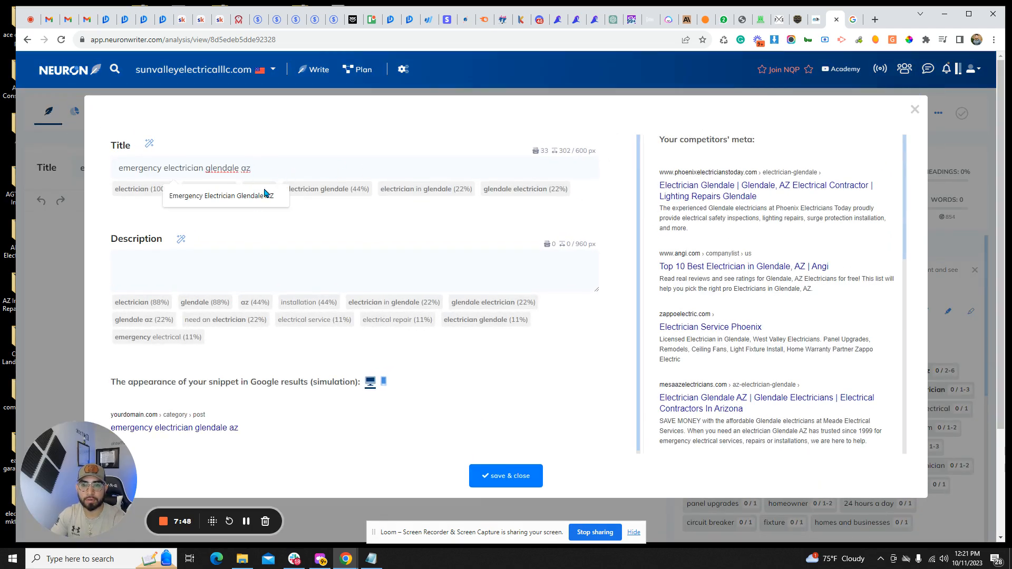
left_click(241, 197)
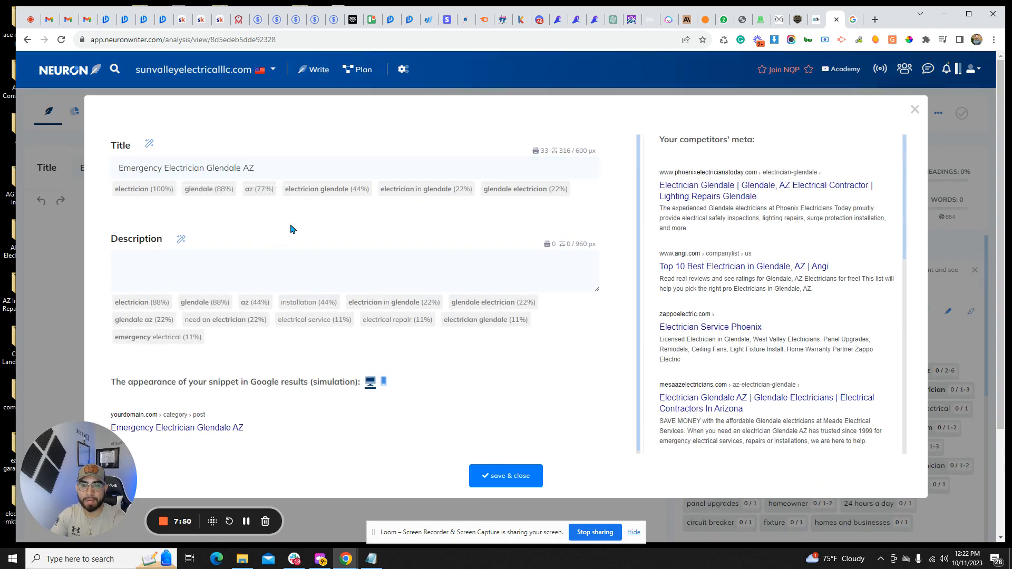
left_click_drag(280, 165, 163, 166)
left_click(501, 476)
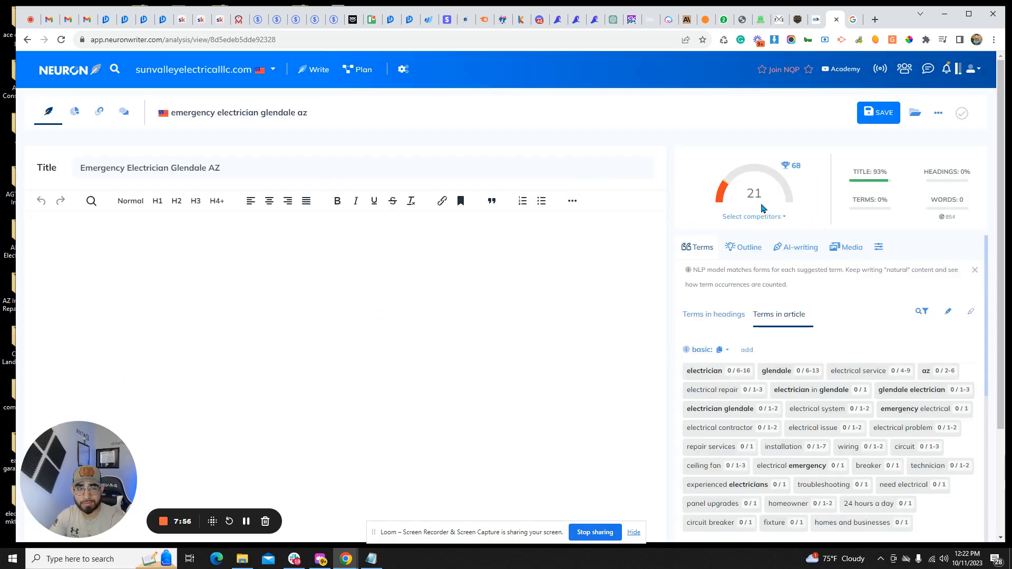
- Switch to the Glendale_AZ__Emergency_Electrical_Services file in Notepad and read through the generated meta, features, tagline and FAQ sections
left_click(371, 559)
scroll(168, 198, "down", 6)
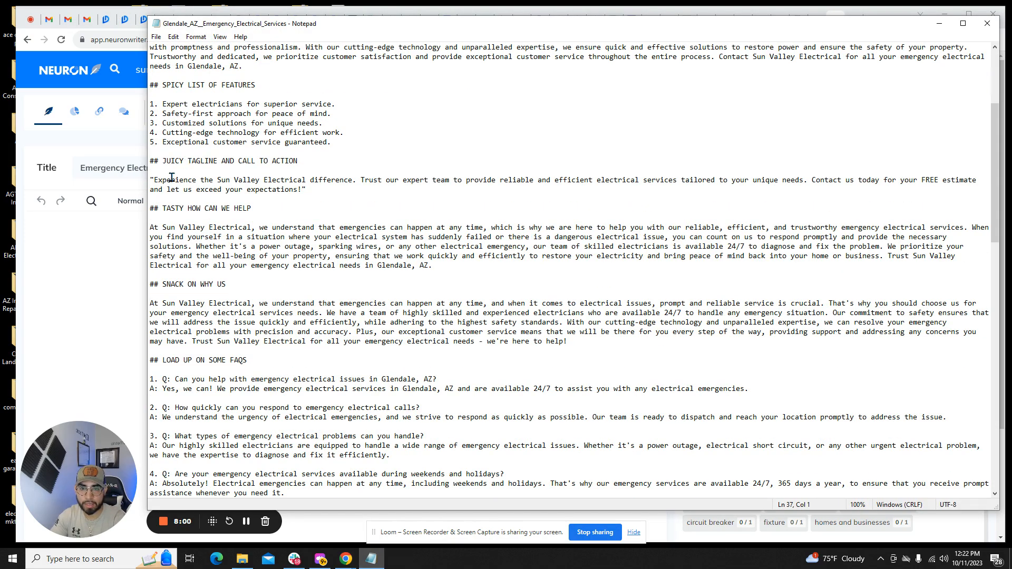
scroll(185, 187, "down", 11)
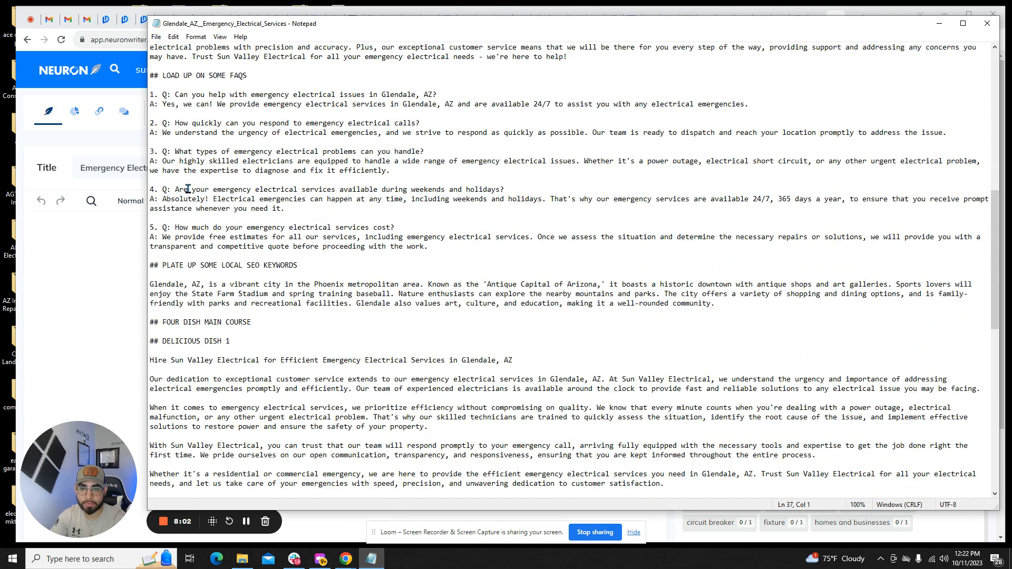
scroll(210, 188, "up", 8)
scroll(210, 187, "up", 9)
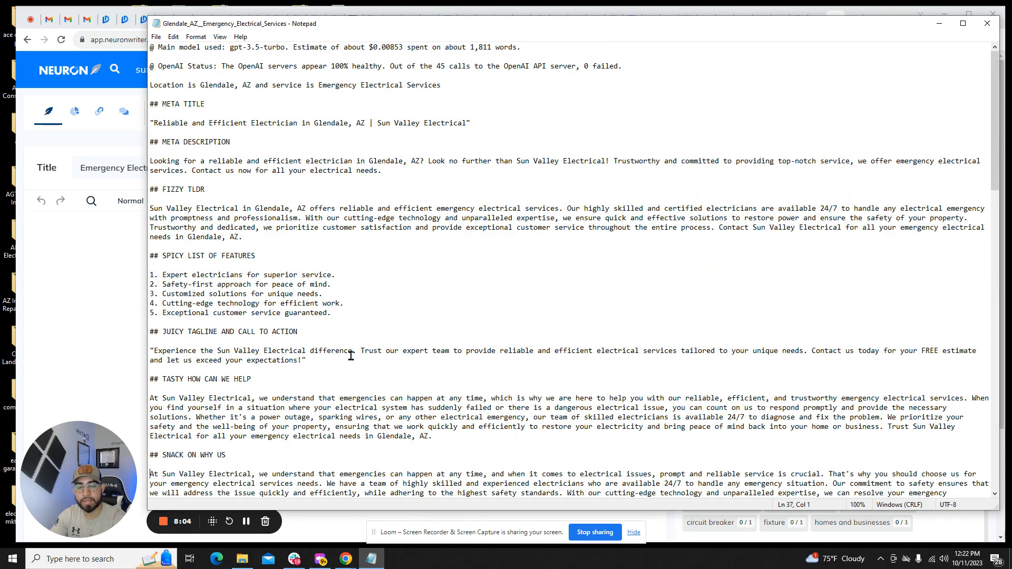
scroll(348, 233, "down", 1)
scroll(366, 233, "up", 1)
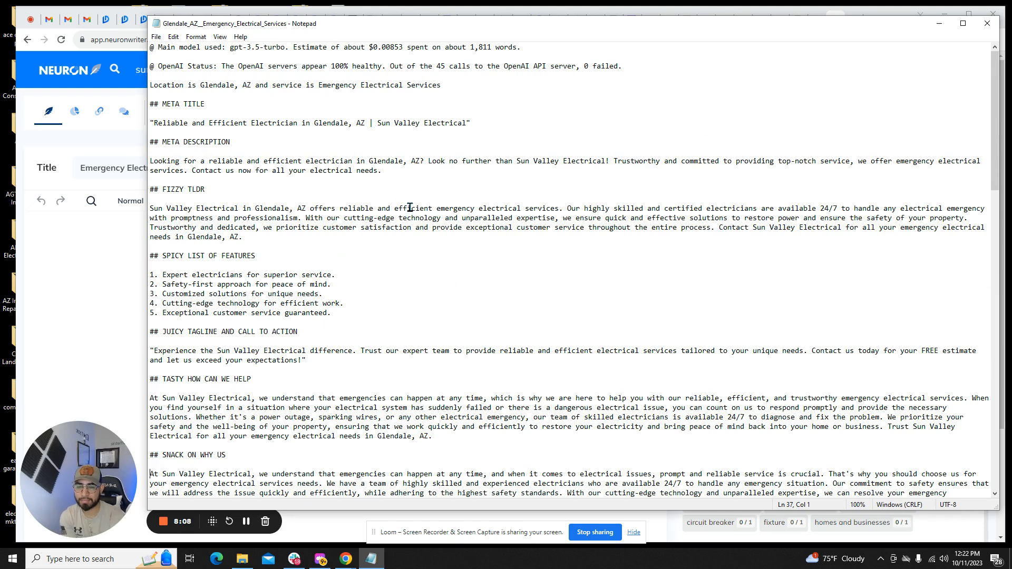
scroll(391, 195, "down", 2)
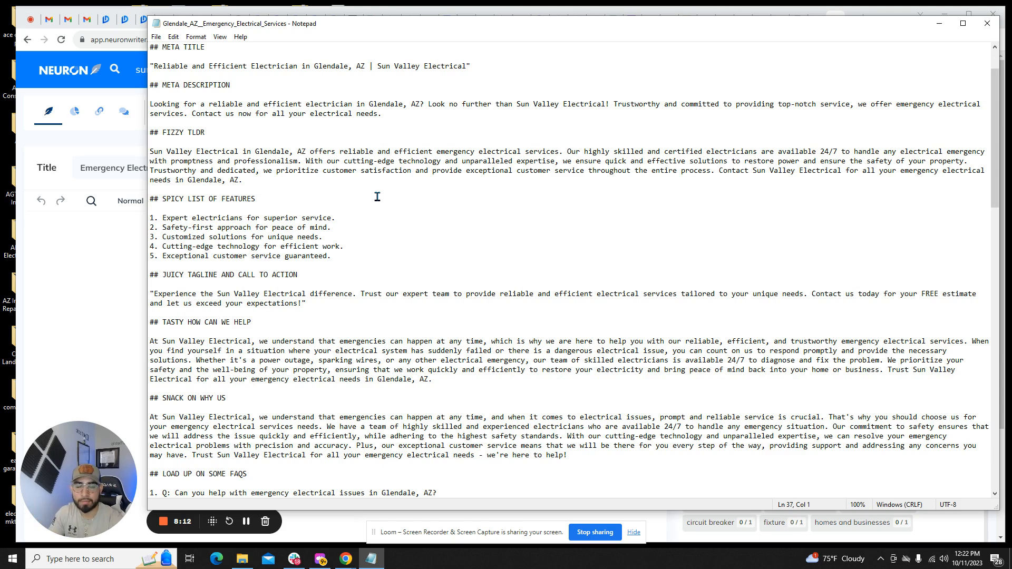
scroll(378, 197, "down", 3)
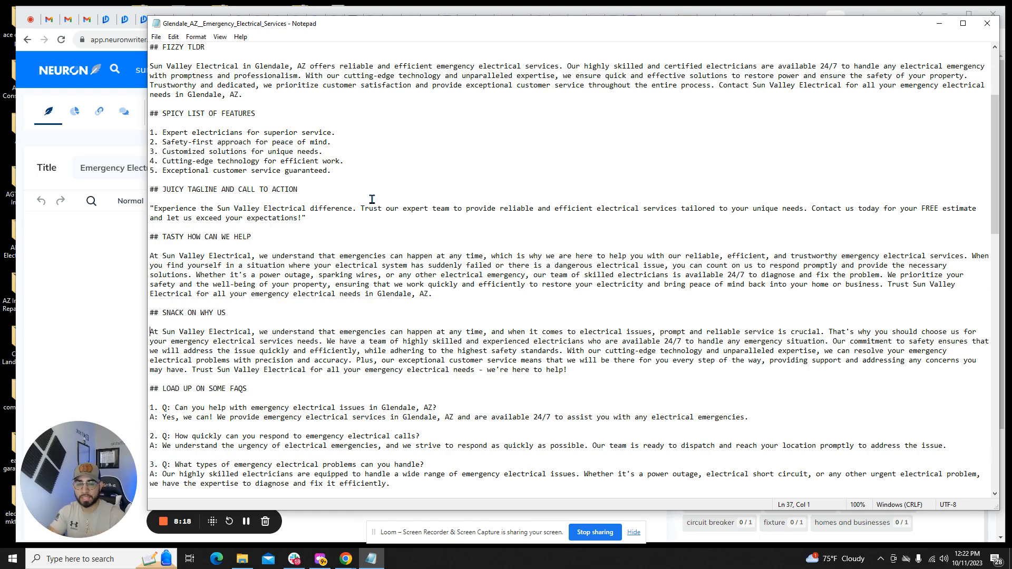
scroll(372, 199, "up", 4)
scroll(317, 232, "down", 6)
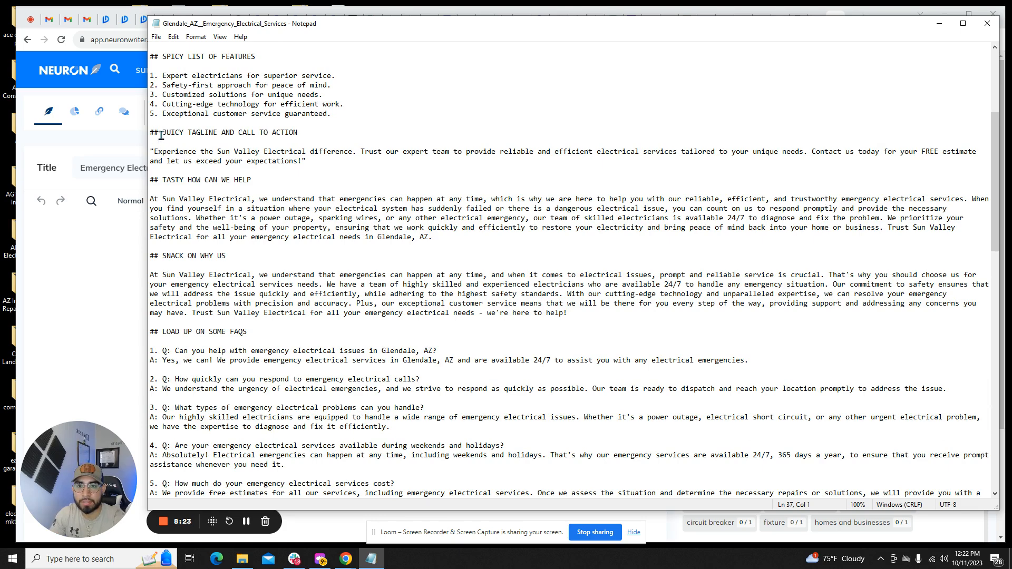
- Examine the generated section headings from "Tasty How Can We Help" through the local SEO keywords to the "Four Dish Main Course" sections
left_click_drag(164, 183, 285, 173)
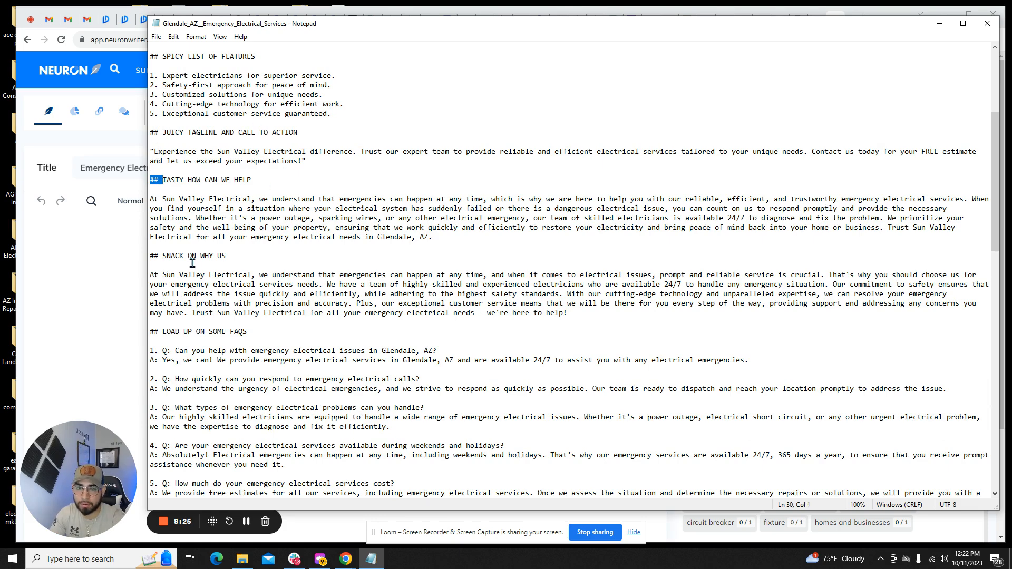
left_click_drag(163, 256, 281, 259)
scroll(245, 275, "down", 1)
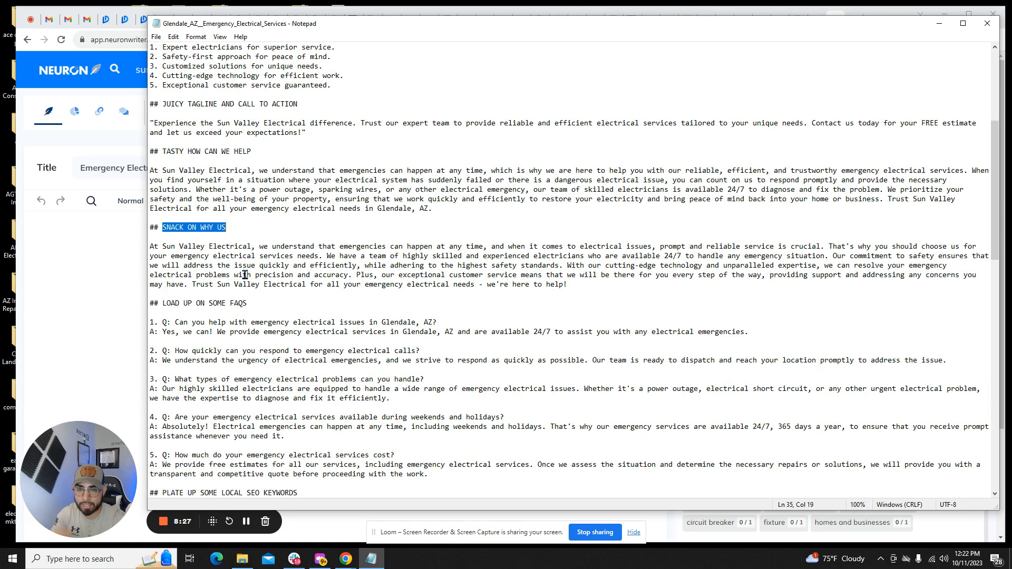
scroll(244, 274, "down", 2)
scroll(262, 250, "down", 9)
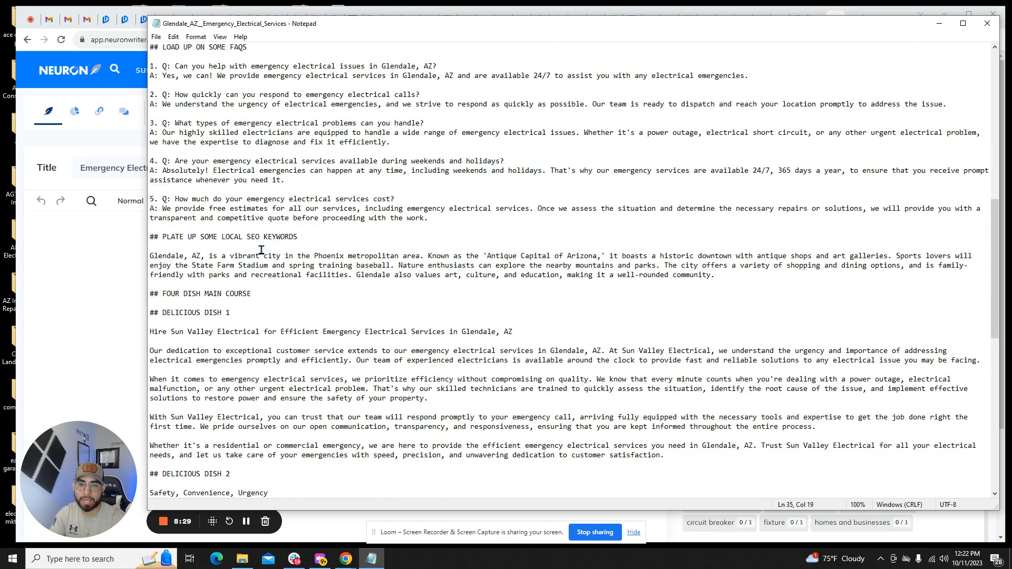
left_click_drag(163, 237, 263, 237)
left_click(263, 237)
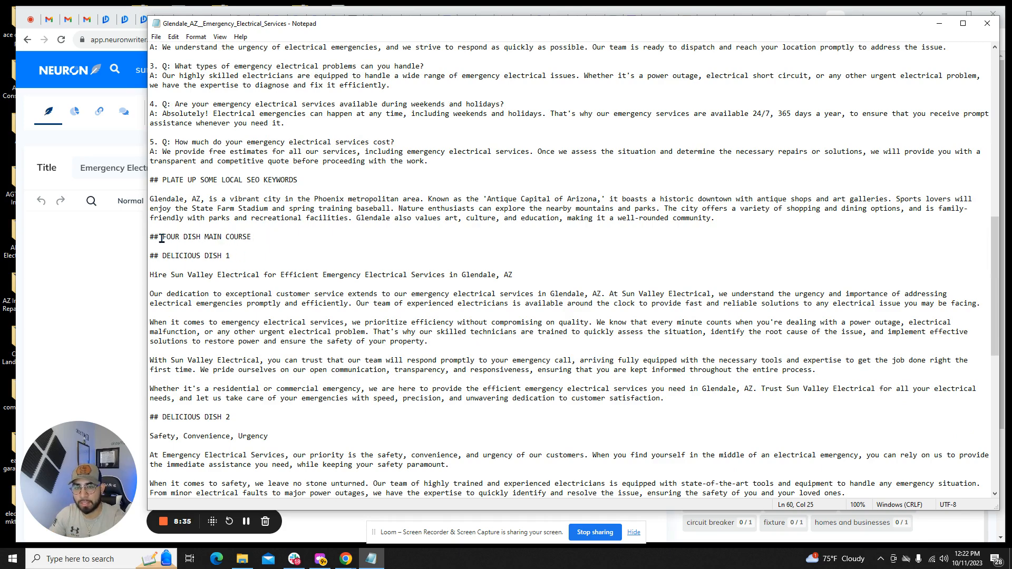
left_click_drag(162, 238, 268, 237)
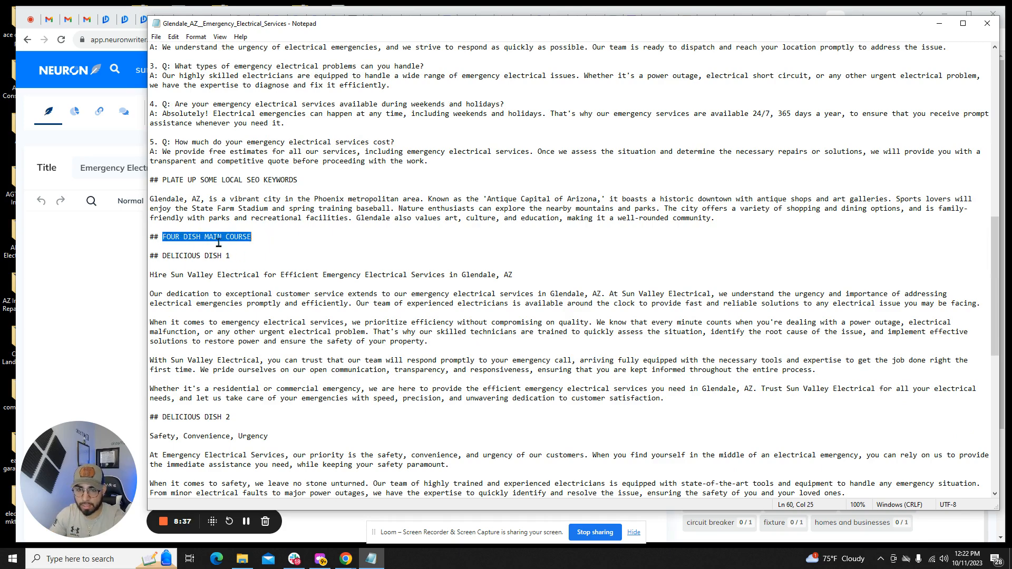
left_click(242, 243)
scroll(242, 243, "down", 3)
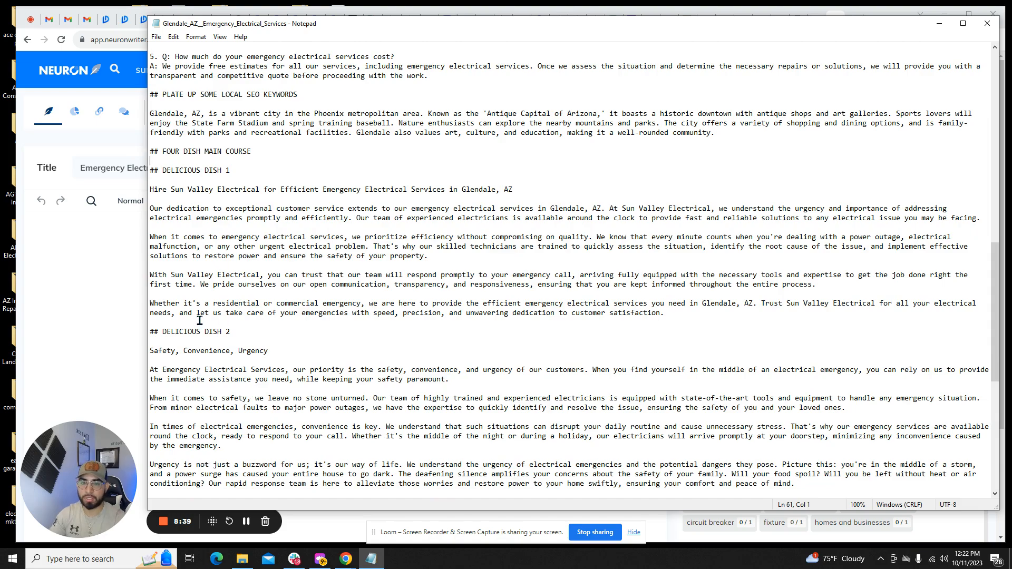
scroll(196, 330, "down", 5)
scroll(203, 314, "up", 6)
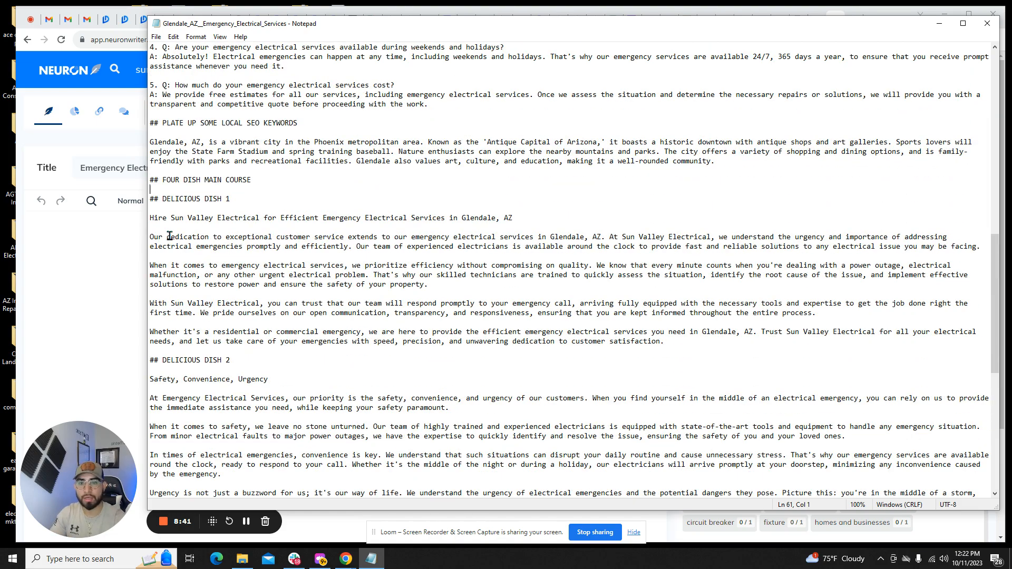
- Copy the four main-course sections, from the "Hire Sun Valley Electrical" heading to the file's end, and paste them into the NeuronWriter article body
scroll(351, 239, "down", 14)
left_click_drag(150, 217, 527, 490)
key("ctrl+c")
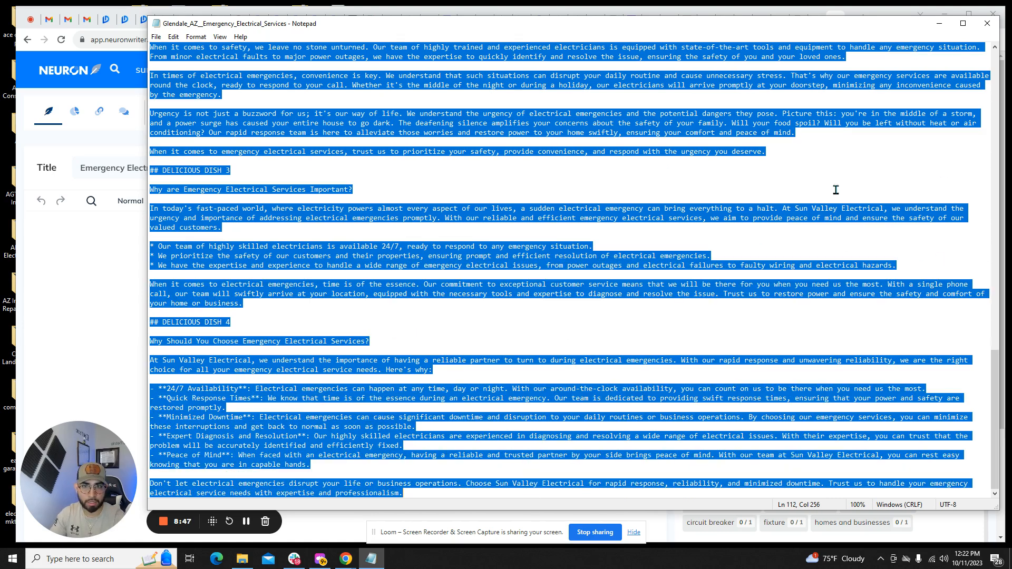
left_click(121, 276)
left_click(109, 244)
key("ctrl+v")
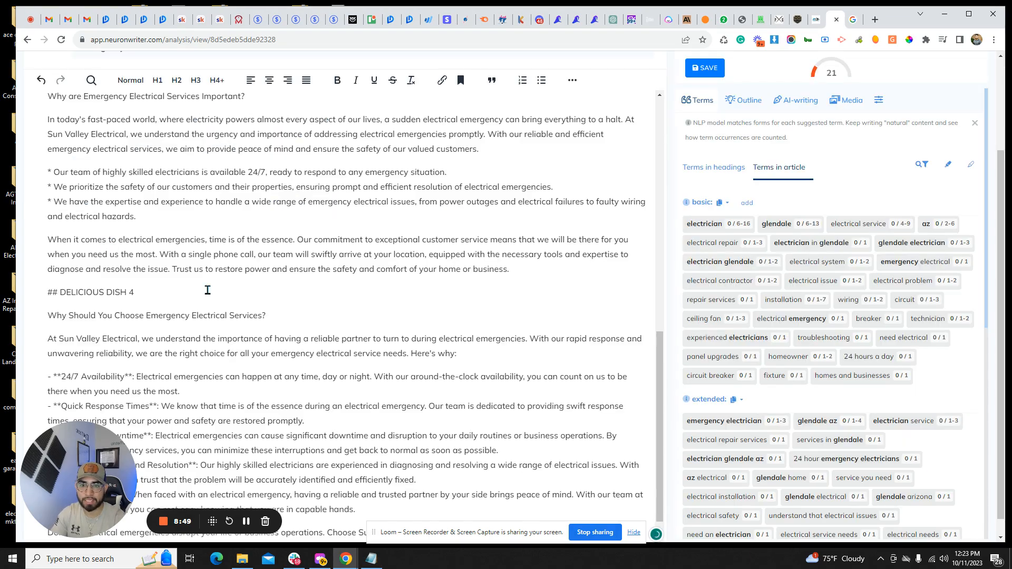
- Review the pasted article from its closing sections back up to the opening heading, and check its updated content score and term usage
scroll(320, 319, "down", 1)
scroll(324, 313, "up", 15)
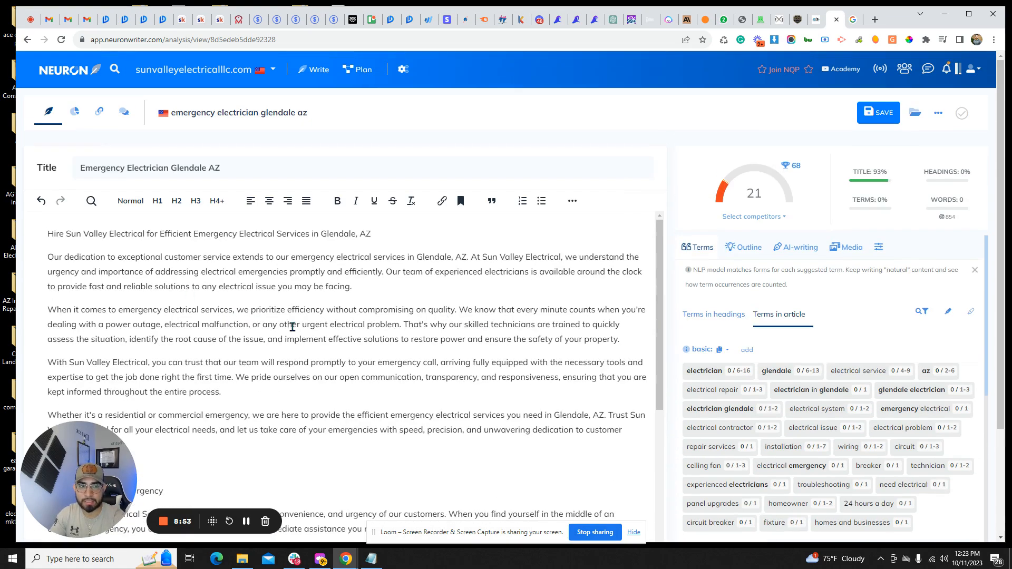
left_click(393, 231)
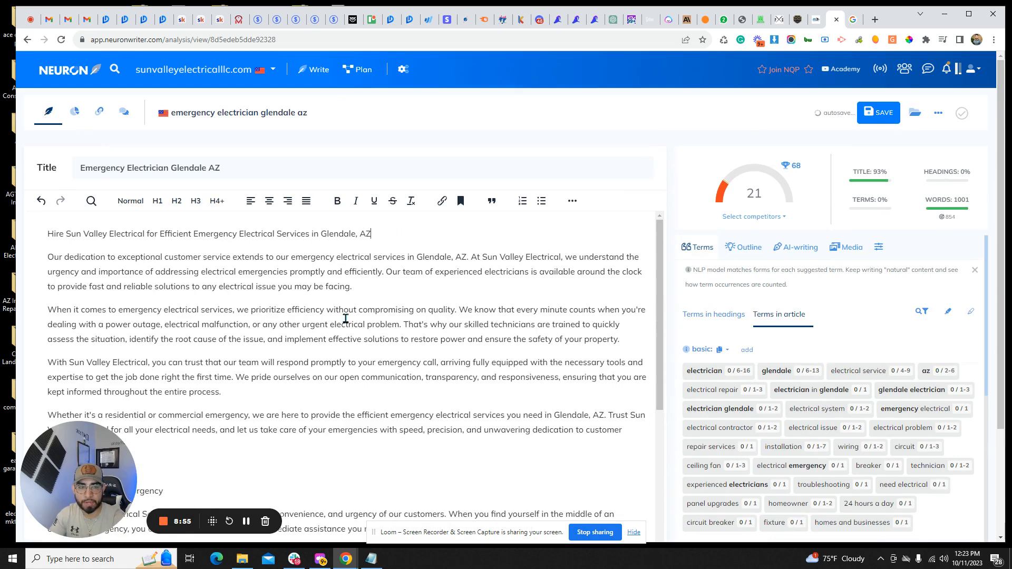
left_click(48, 234)
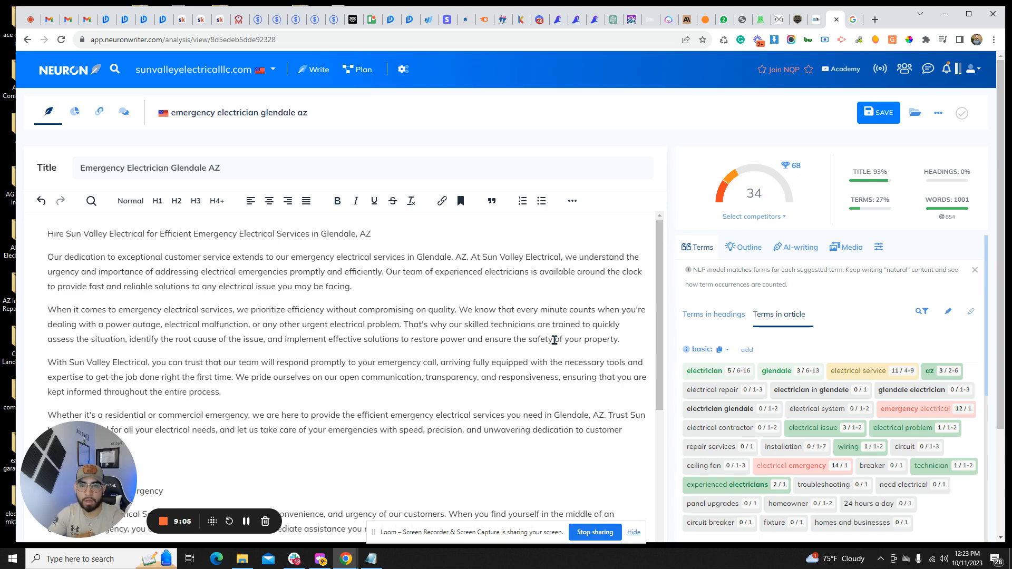
- Switch to the Glendale_AZ__Emergency_Electrical_Services file in Notepad and copy the city paragraph from the "Plate Up Some Local SEO Keywords" section
scroll(418, 379, "down", 15)
left_click(493, 508)
scroll(470, 408, "down", 1)
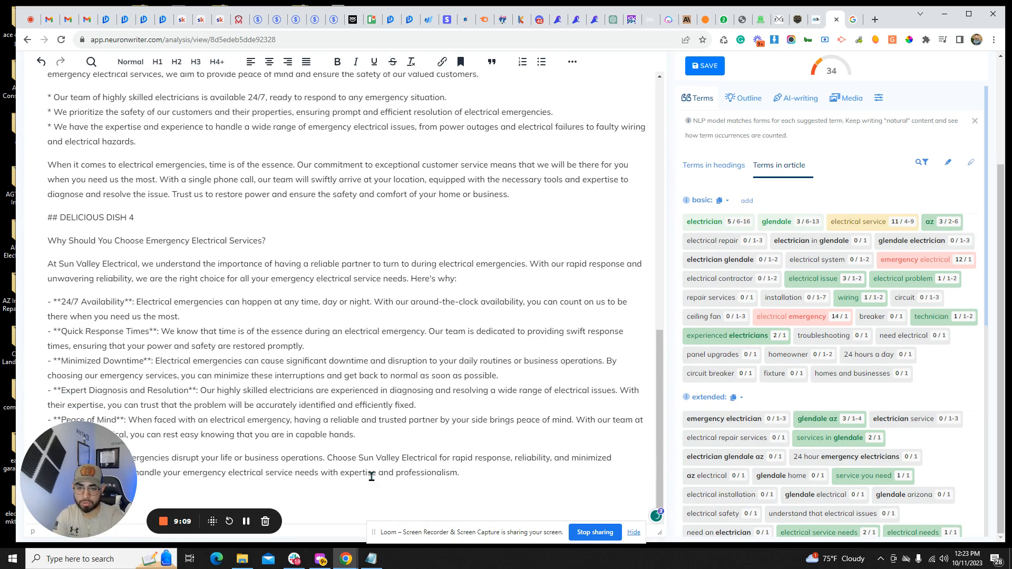
left_click_drag(80, 479, 804, 482)
key("alt+Tab")
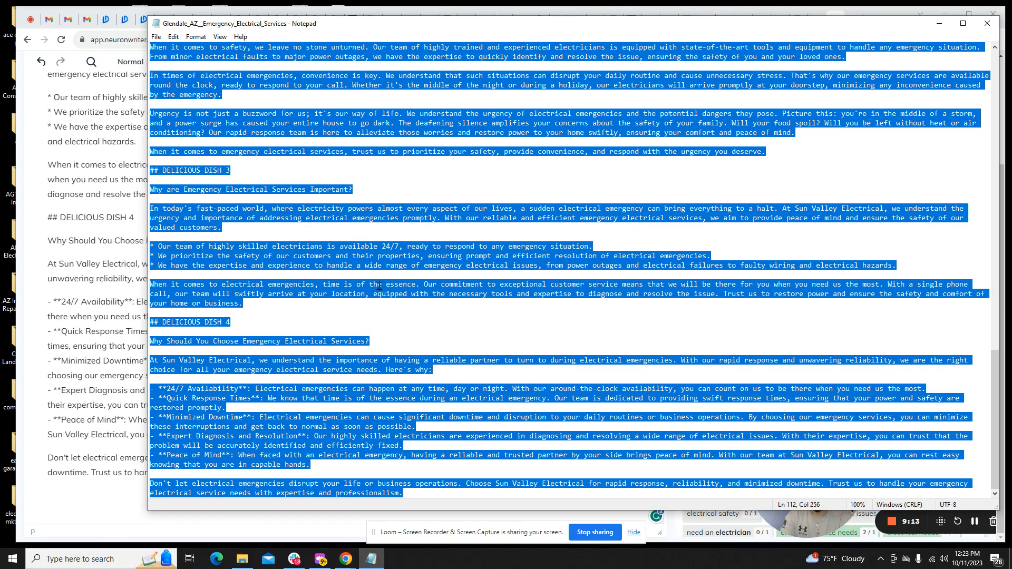
left_click(383, 332)
scroll(383, 334, "up", 18)
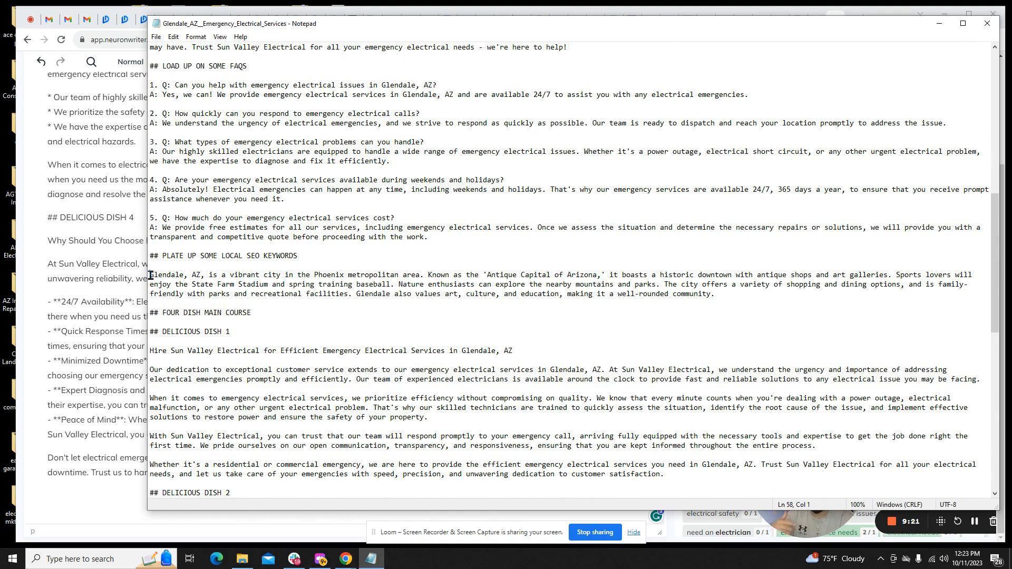
left_click_drag(150, 275, 744, 297)
left_click(159, 294)
left_click_drag(165, 256, 322, 256)
left_click(158, 256)
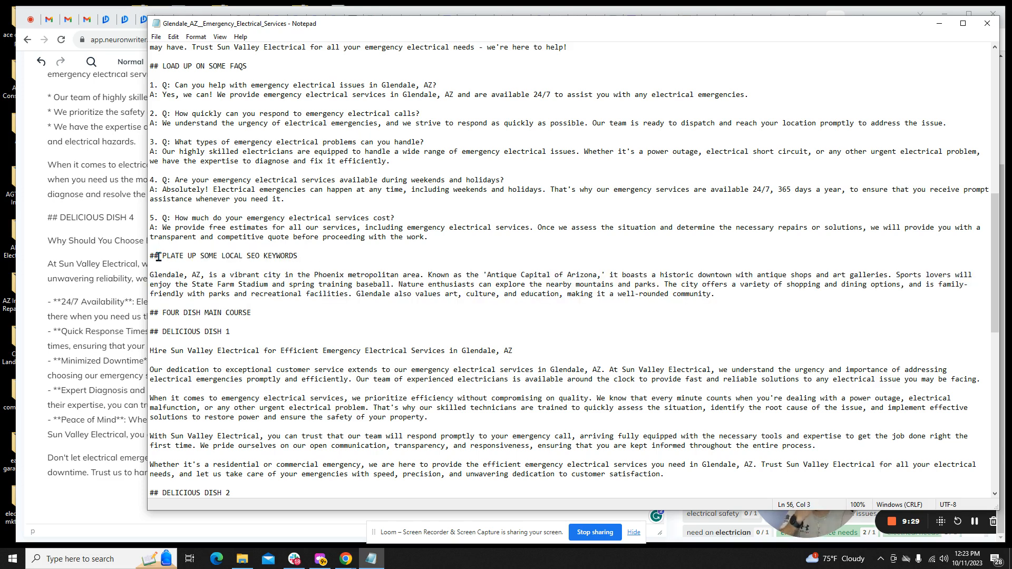
left_click_drag(164, 256, 303, 256)
left_click_drag(717, 294, 152, 279)
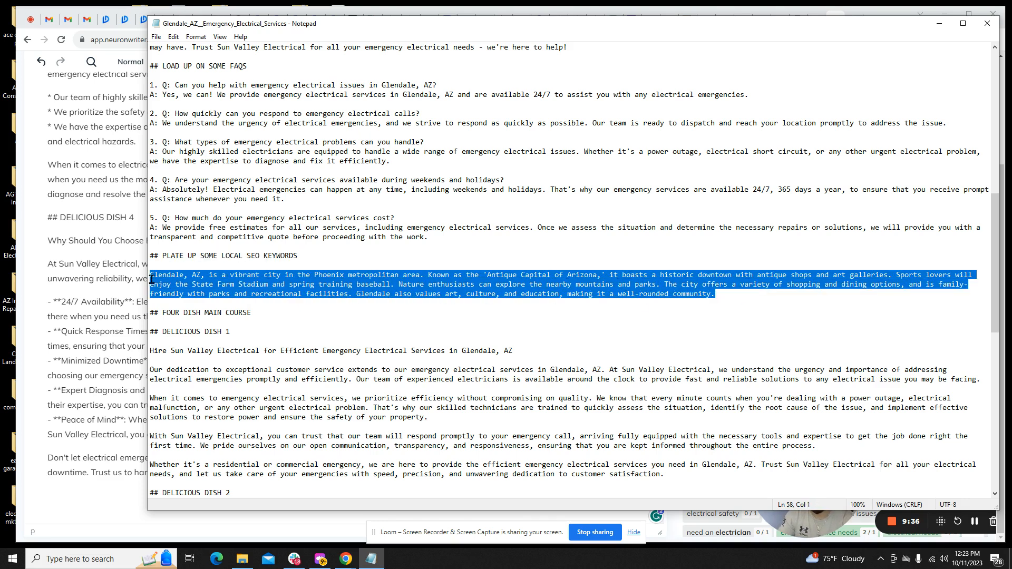
- Back in NeuronWriter, add the line "About Glendale, AZ" at the article's end and paste the copied city paragraph below it
left_click(117, 501)
type("aBOUT")
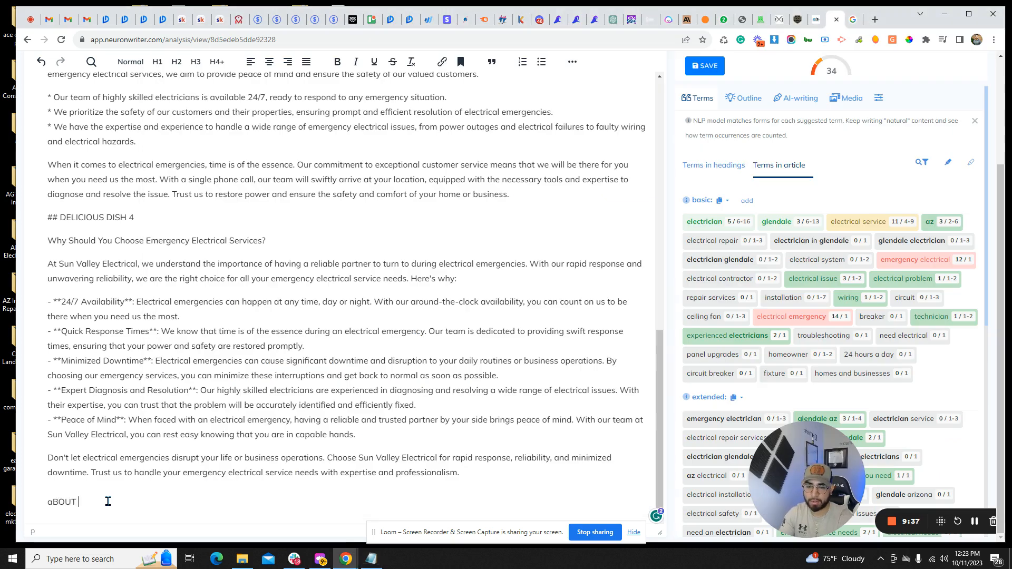
type("out ")
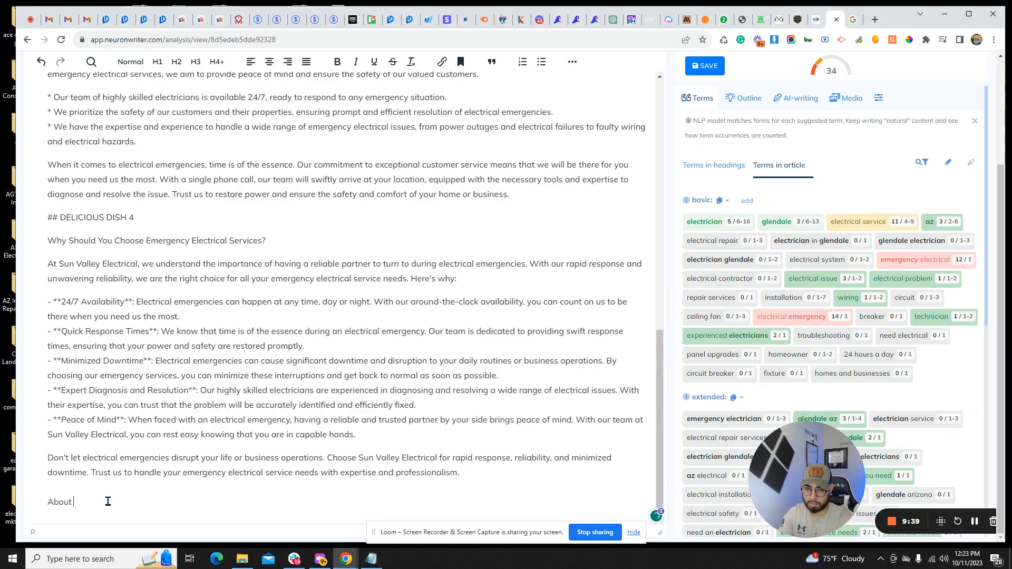
type("Glendale AZ")
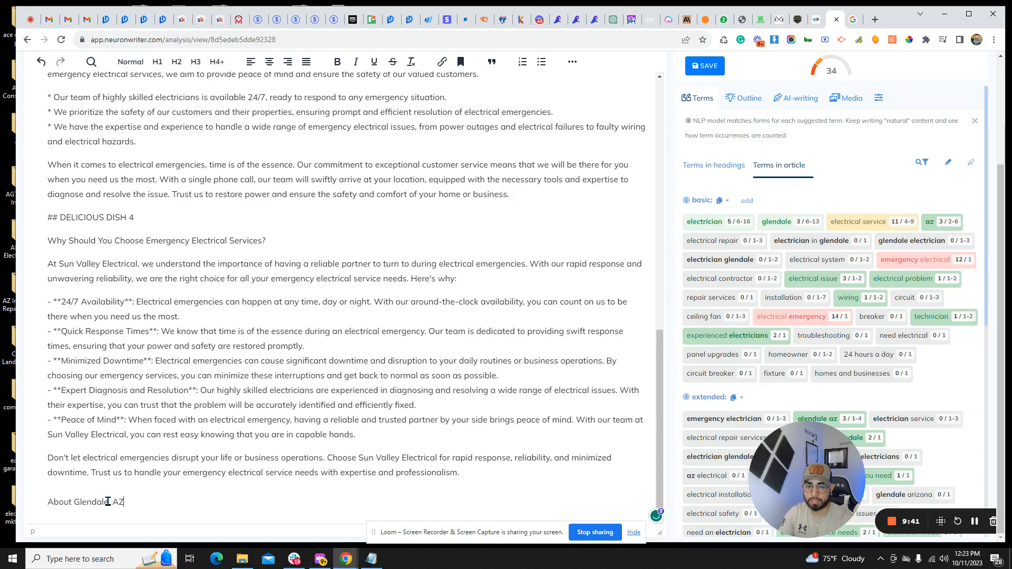
type("Glendale, AZ, is a vibrant city in the Phoenix metropolitan area. Known as the 'Antique Capital of Arizona,' it boasts a historic downtown with antique shops and art galleries. Sports lovers will enjoy the State Farm Stadium and spring training baseball. Nature enthusiasts can explore the nearby mountains and parks. The city offers a variety of shopping and dining options, and is family-friendly with parks and recreational facilities. Glendale also values art, culture, and education, making it a well-rounded community.")
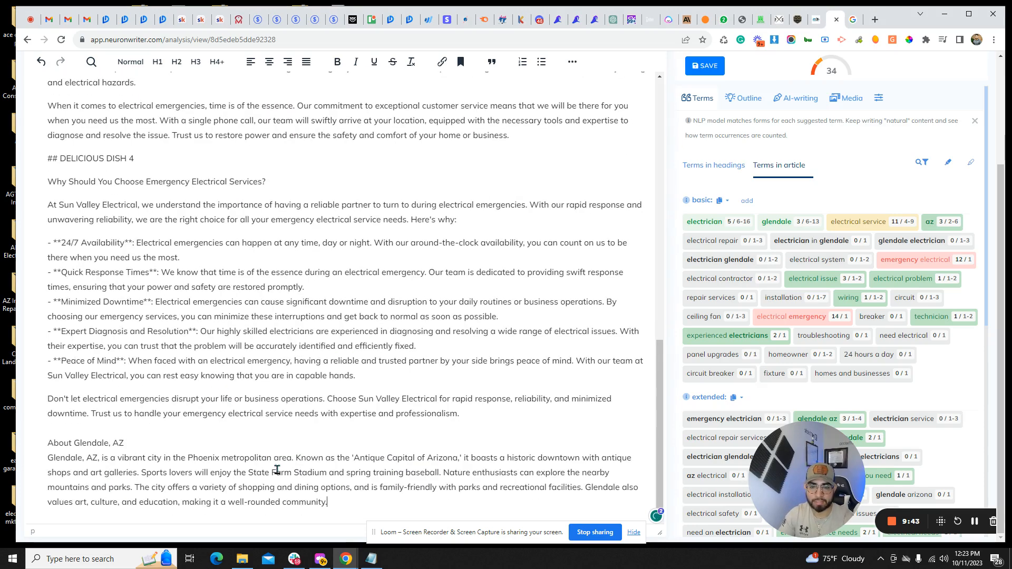
- Copy the five FAQ questions and answers from the Notepad file and paste them below the "About Glendale, AZ" paragraph in NeuronWriter
scroll(361, 367, "up", 10)
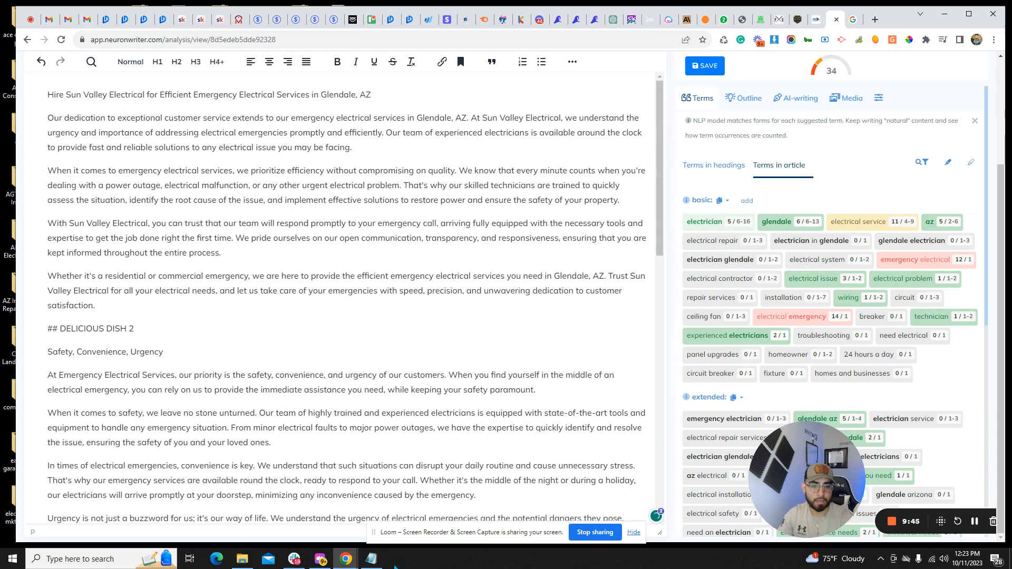
scroll(362, 406, "down", 10)
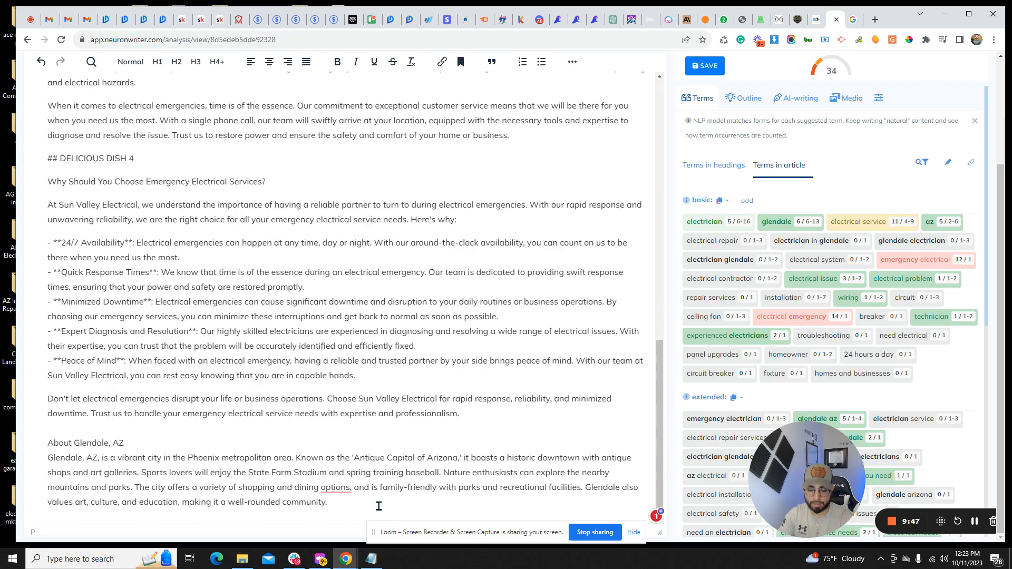
scroll(379, 503, "down", 1)
left_click(371, 558)
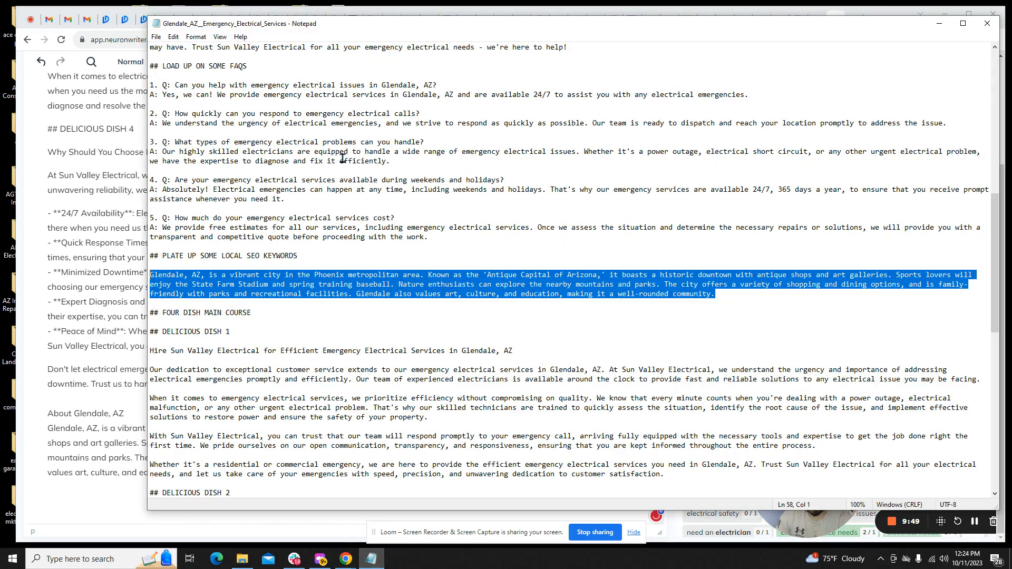
scroll(219, 273, "up", 3)
left_click_drag(153, 174, 472, 323)
key("ctrl+c")
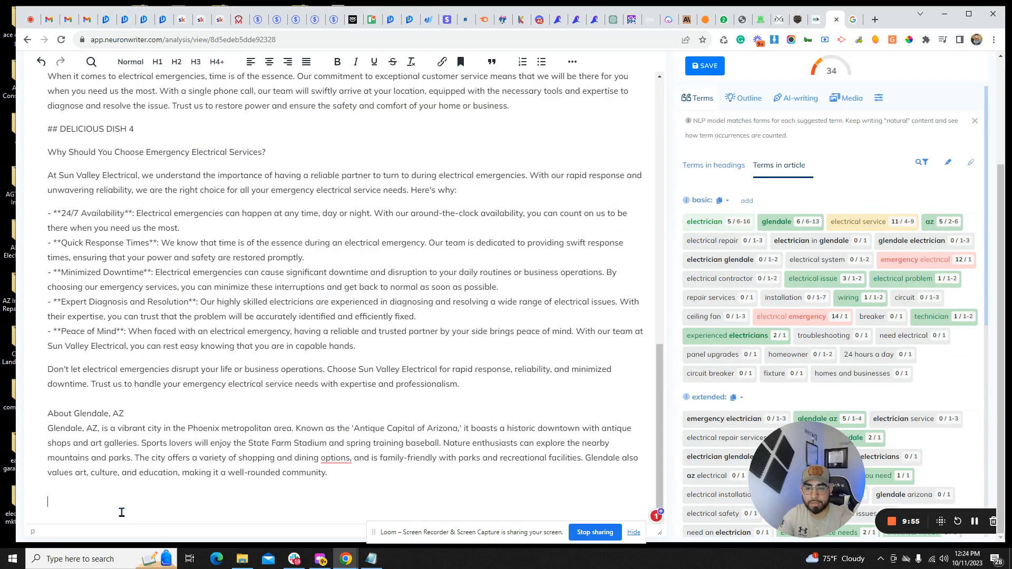
left_click(121, 511)
key("ctrl+v")
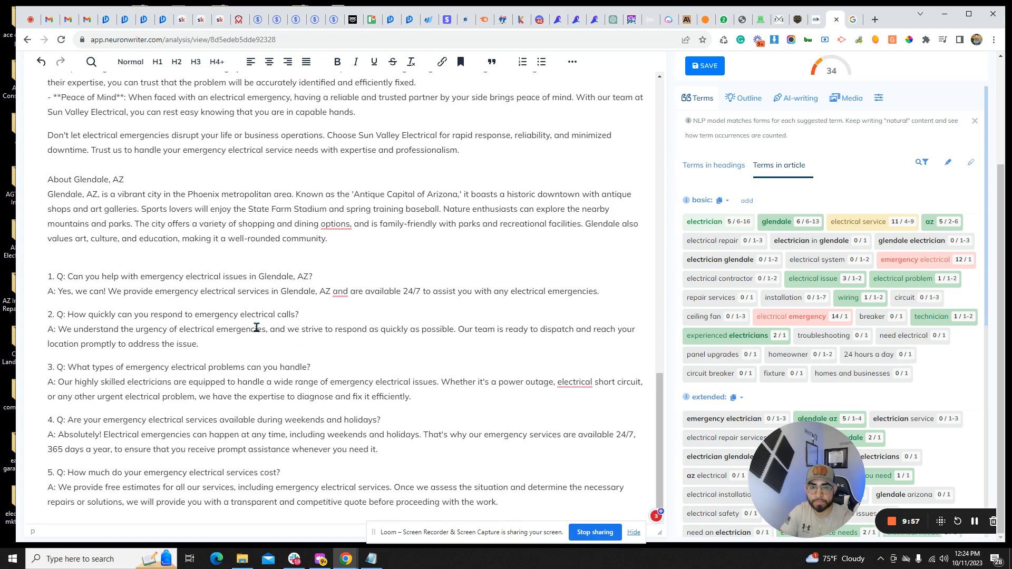
- Check the article's score and suggested article terms, and examine the suggested H1 and H2 heading terms
scroll(331, 337, "up", 20)
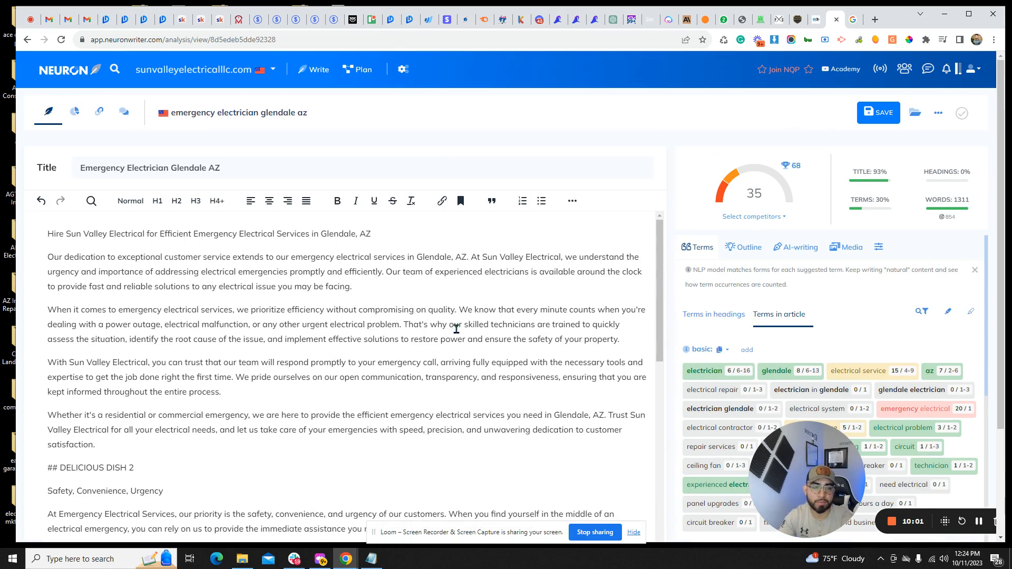
left_click_drag(812, 477, 45, 490)
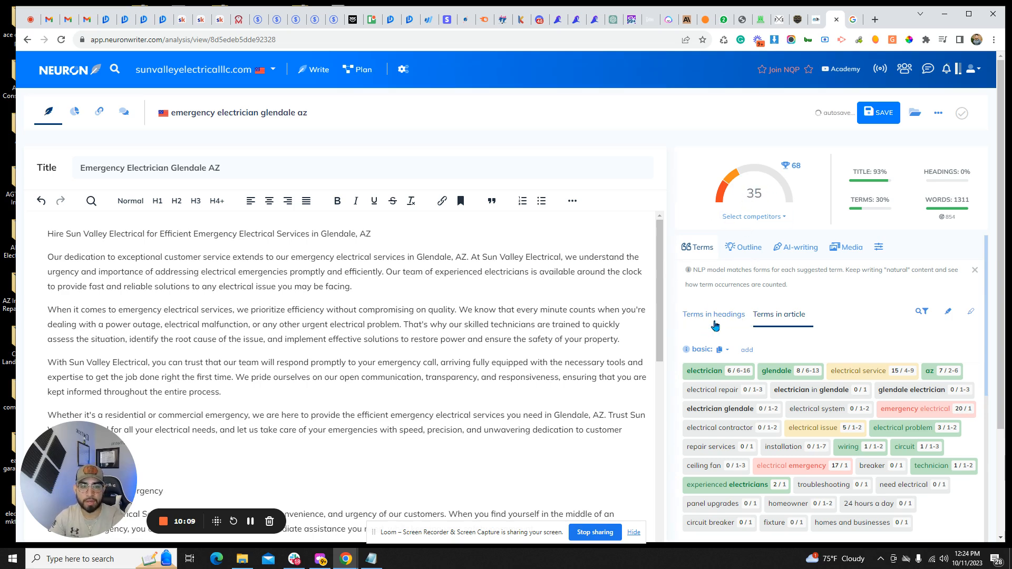
scroll(728, 369, "down", 2)
scroll(759, 422, "up", 1)
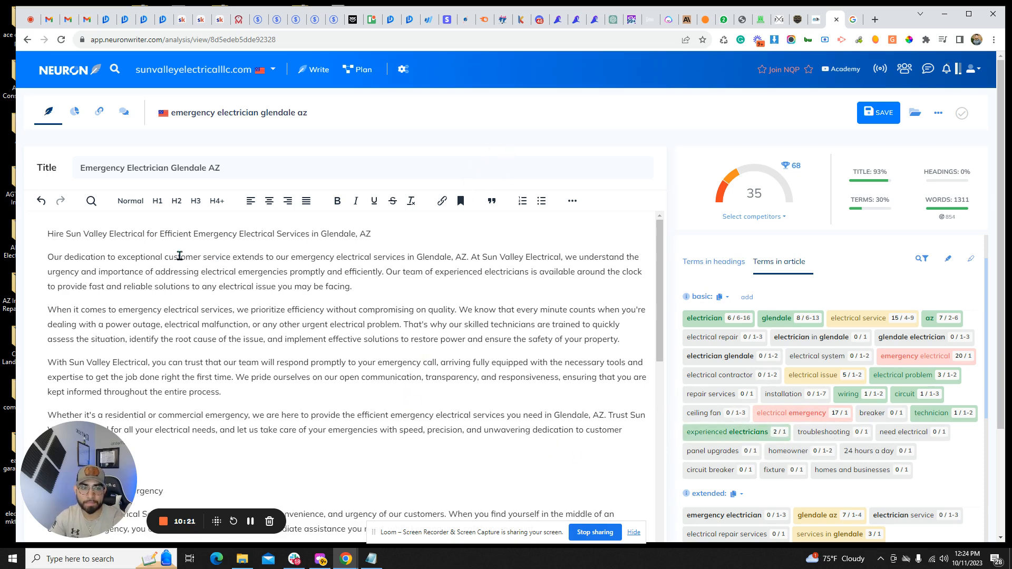
left_click(712, 262)
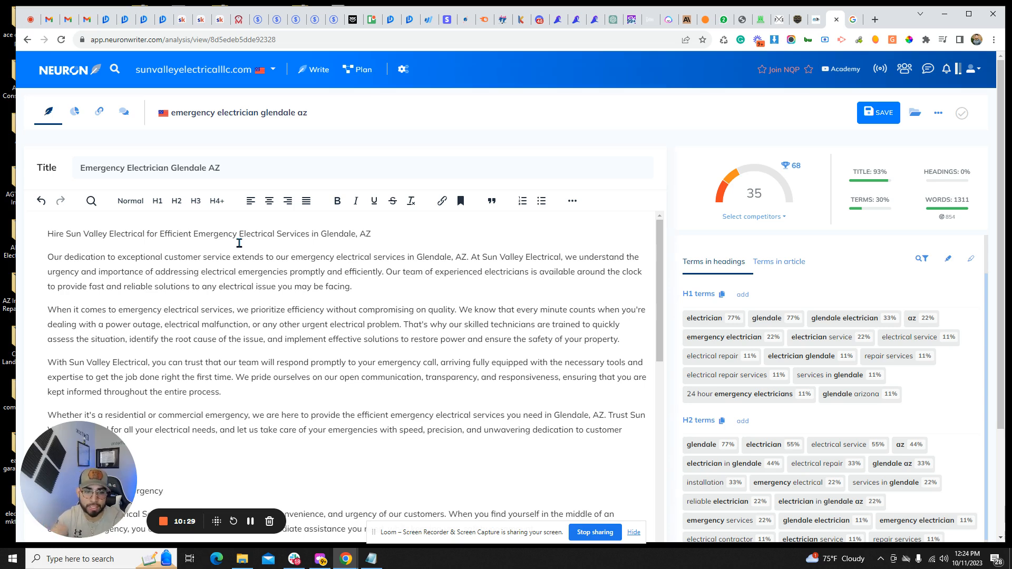
scroll(843, 369, "down", 4)
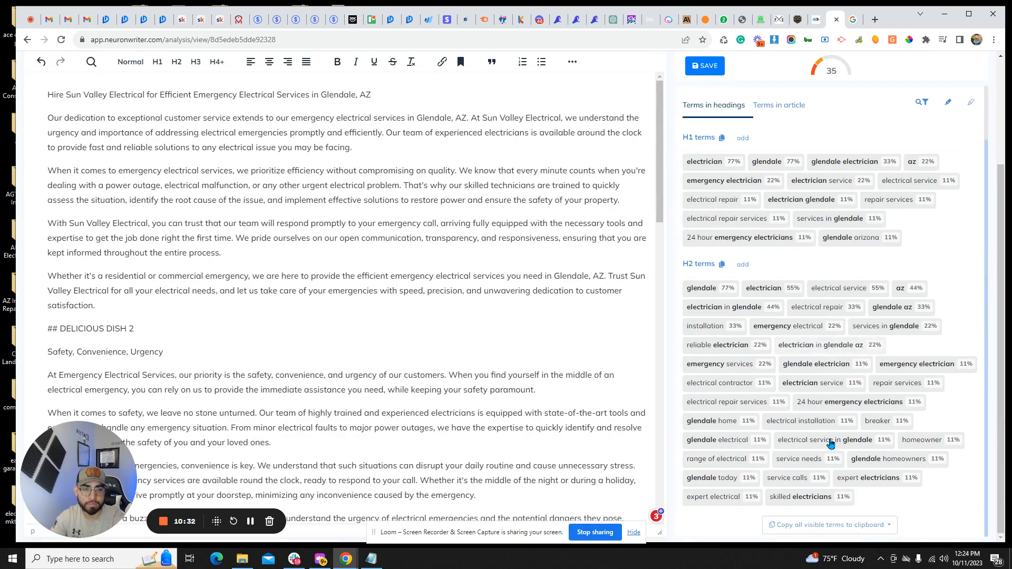
scroll(501, 385, "up", 3)
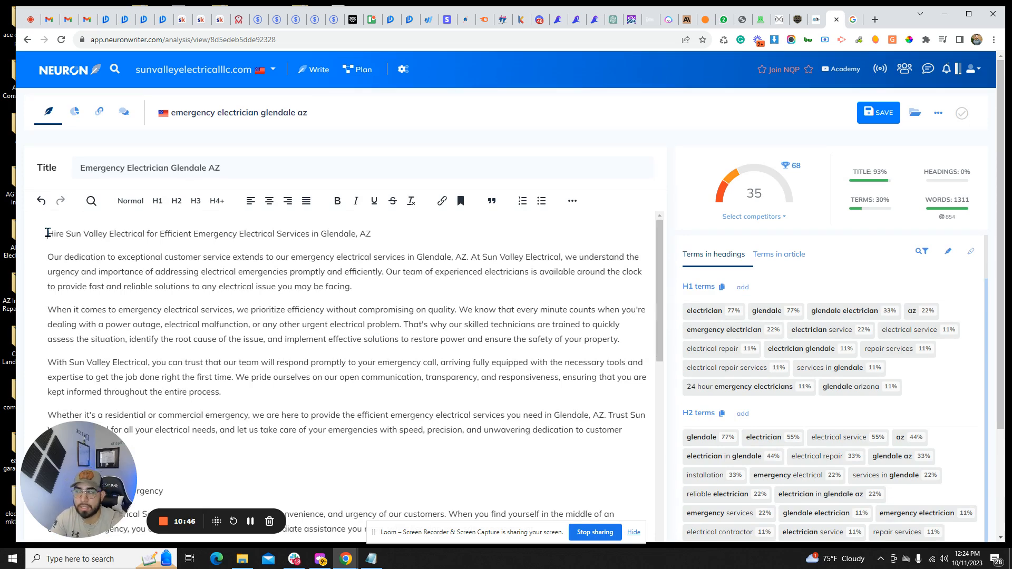
- Format the opening line, "Hire Sun Valley Electrical for Efficient Emergency Electrical Services in Glendale, AZ", as an H1 heading
left_click_drag(47, 233, 192, 235)
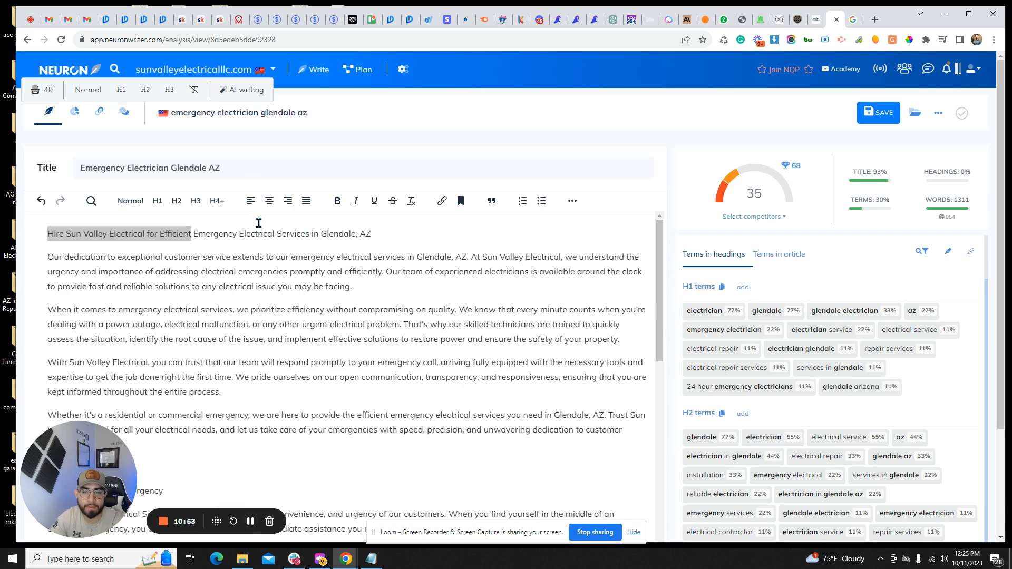
left_click(393, 234)
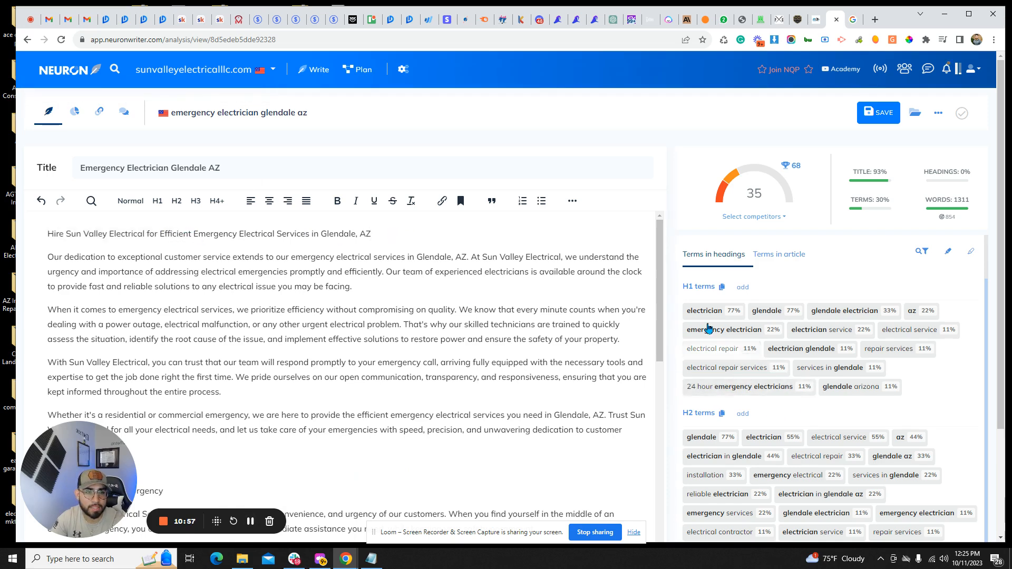
triple_click(226, 235)
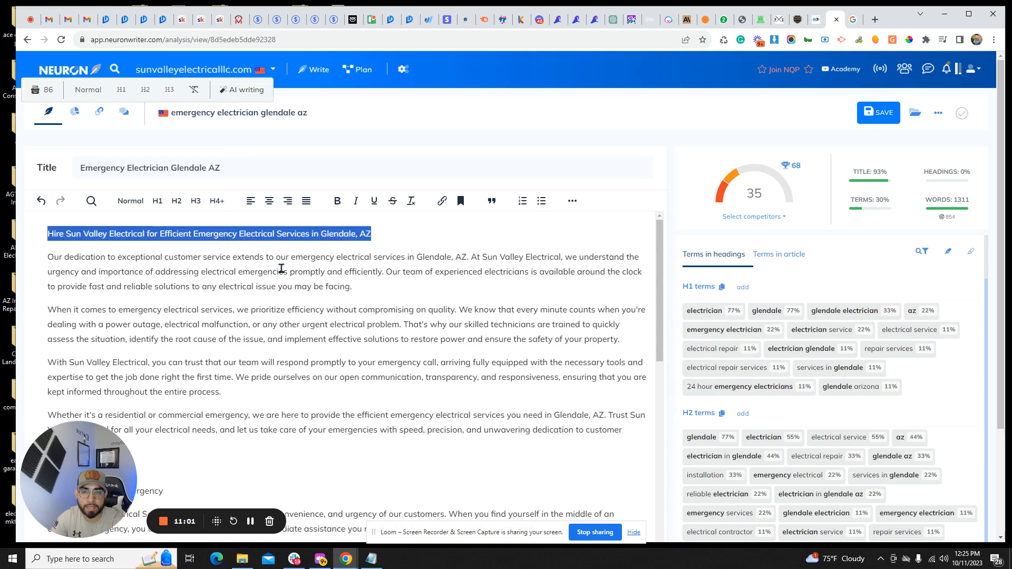
triple_click(345, 239)
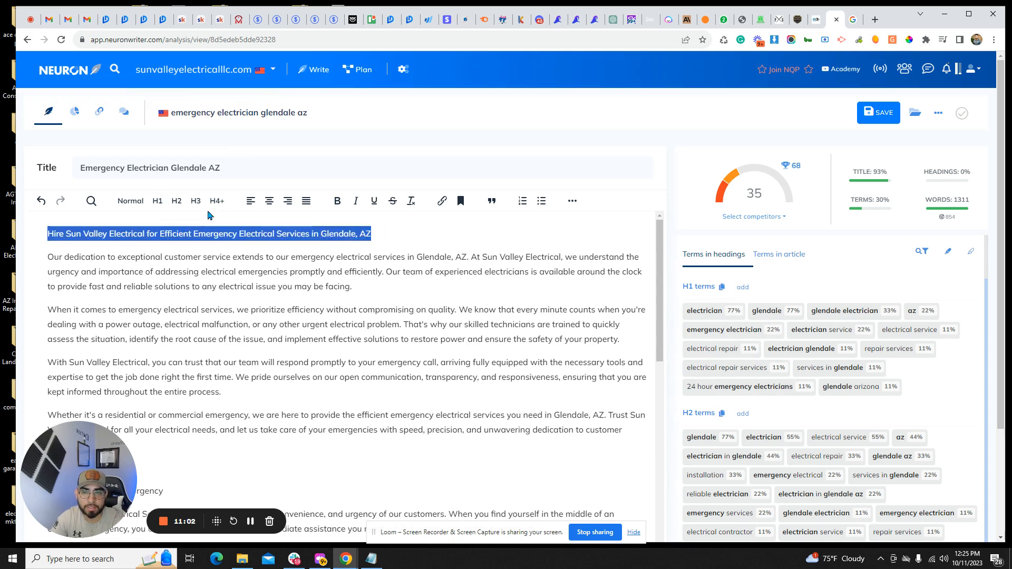
left_click(157, 201)
left_click(170, 263)
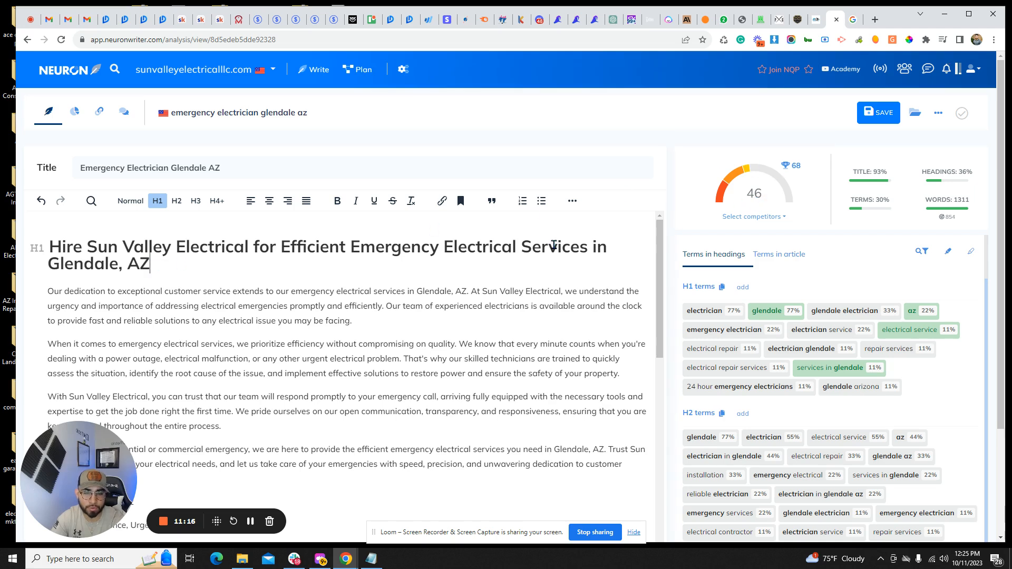
- Replace "Hire Sun Valley Electrical for" at the start of the H1 heading with "24 Hour Emergency Electricans -"
left_click(157, 257)
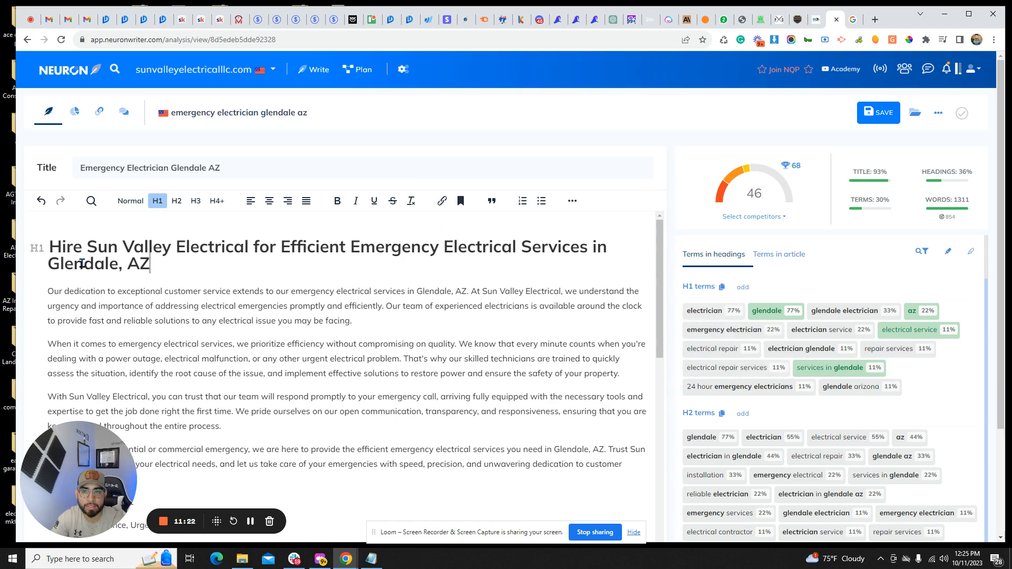
left_click_drag(48, 246, 283, 250)
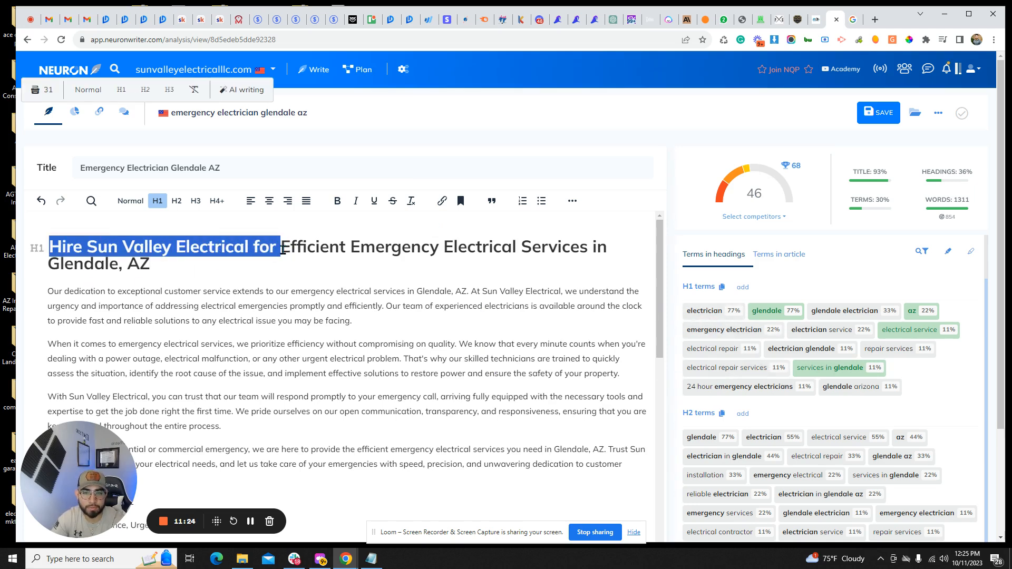
key("BackSpace")
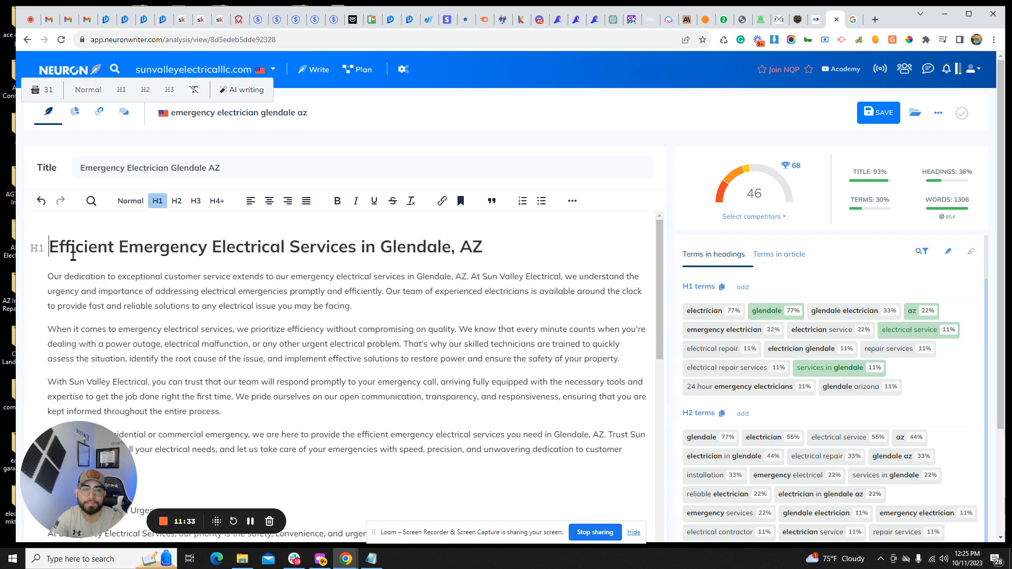
type("24 Hour ")
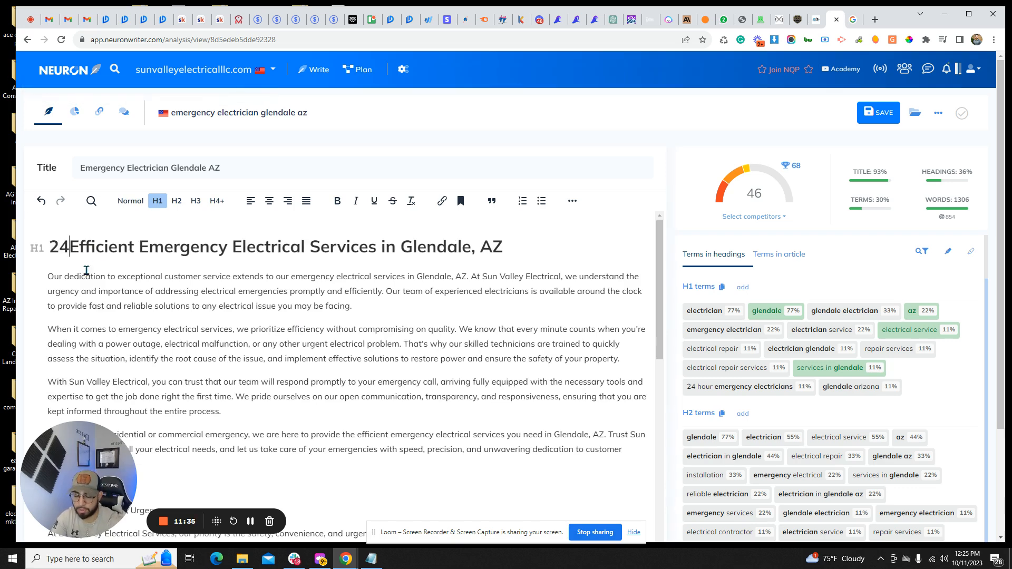
type("Emergency ")
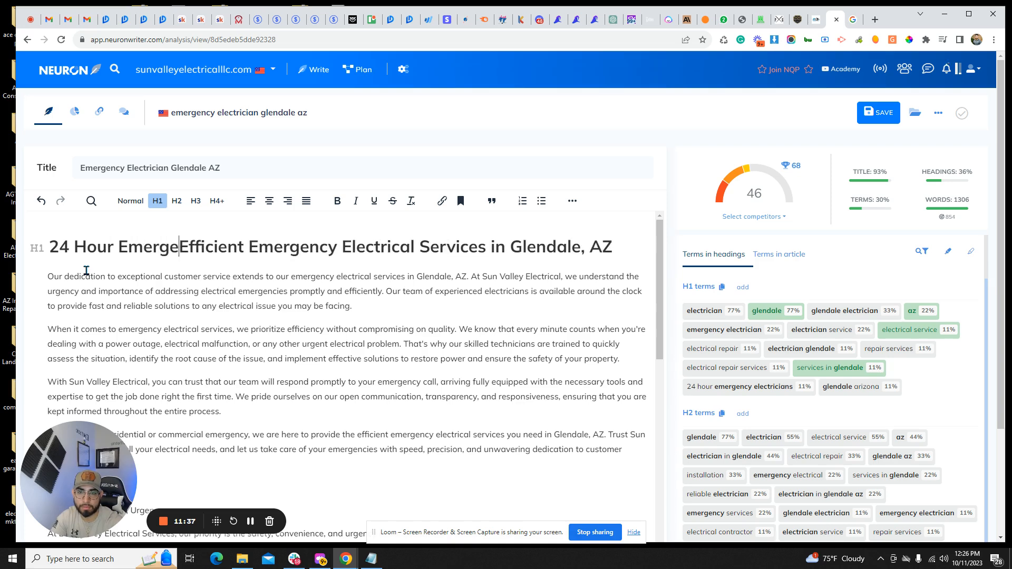
type("Electricans")
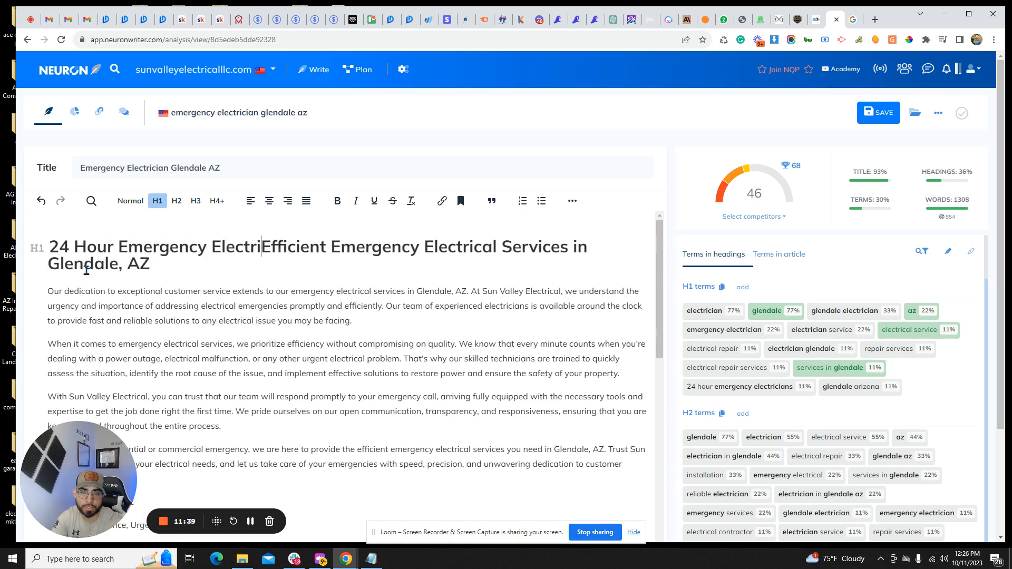
type(" -")
left_click(224, 255)
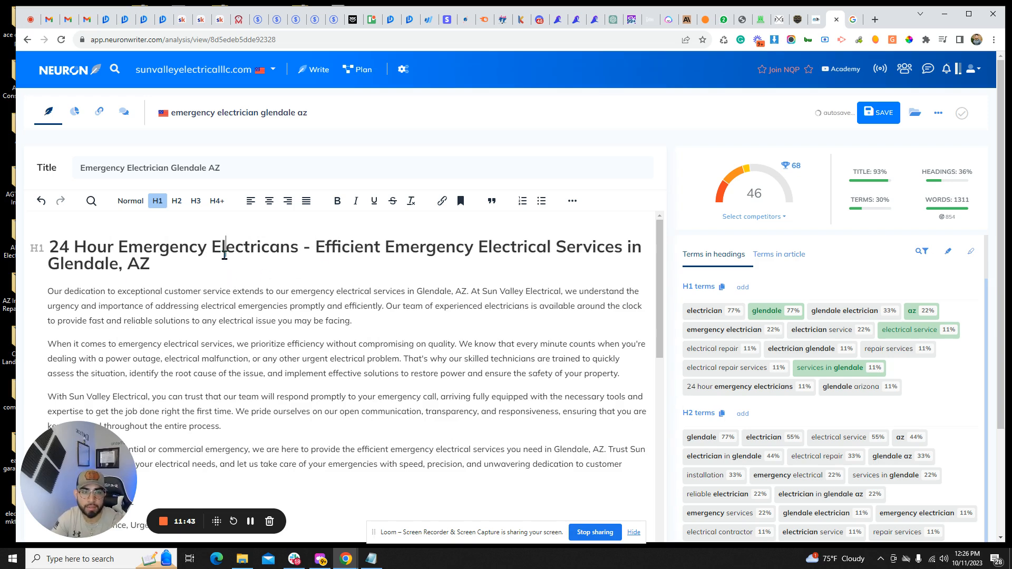
- Correct the misspelled "Electricans" to "Electricians" in the H1 heading and insert "Glendale" before it
right_click(256, 252)
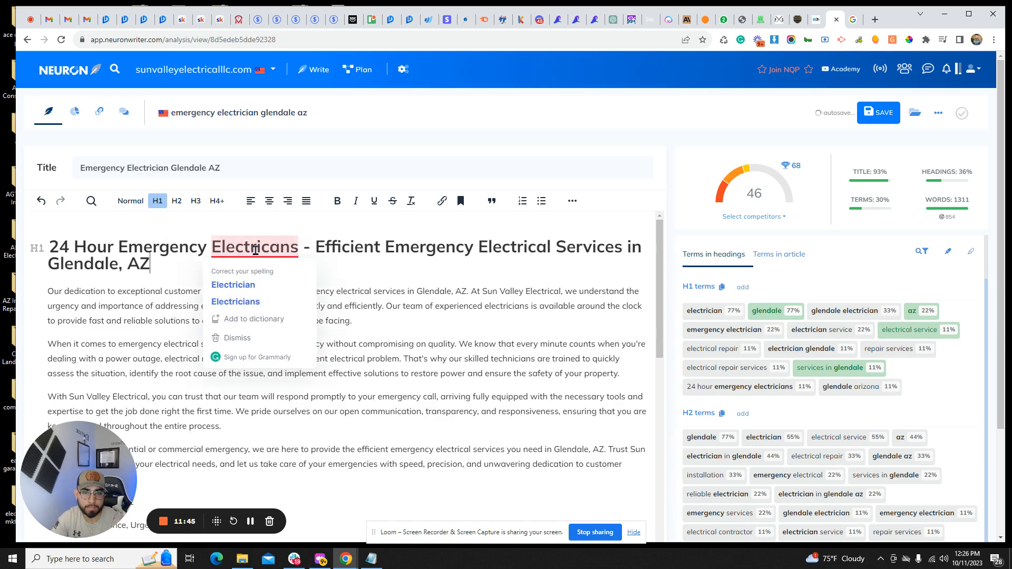
left_click(262, 286)
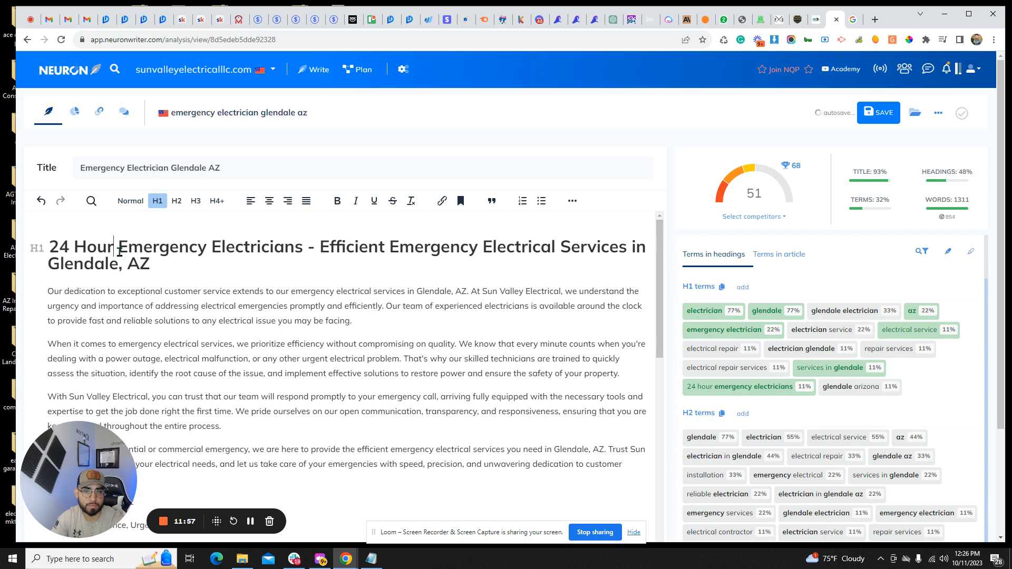
left_click(207, 246)
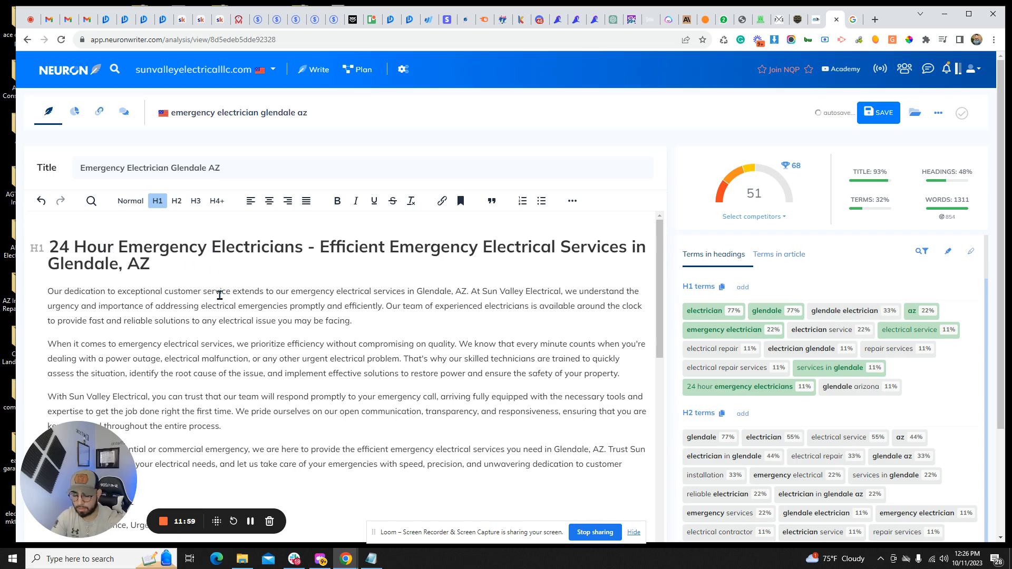
type("Glendale")
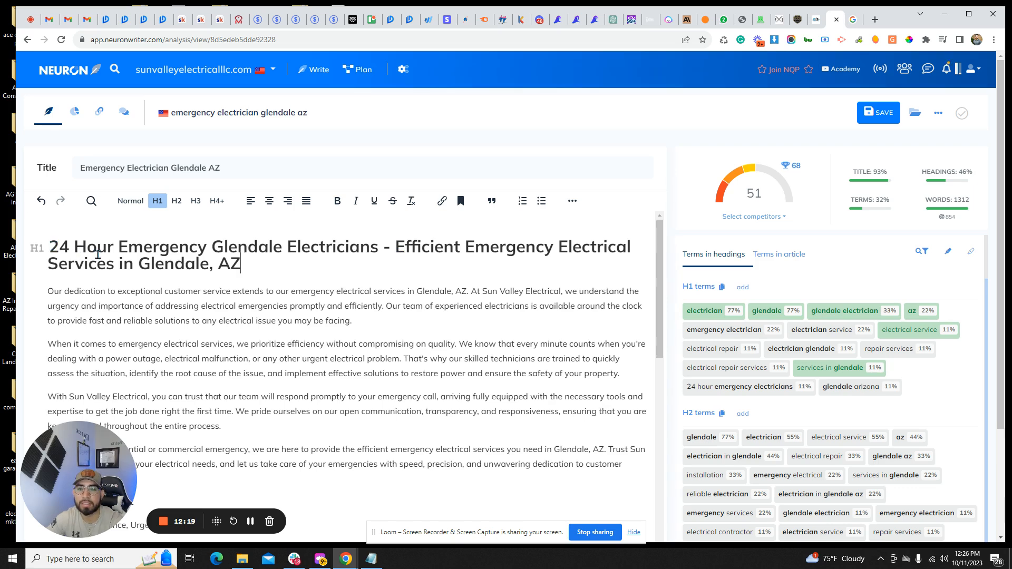
- Remove the word "Efficient" from the H1 heading
left_click_drag(398, 251, 466, 247)
key("BackSpace")
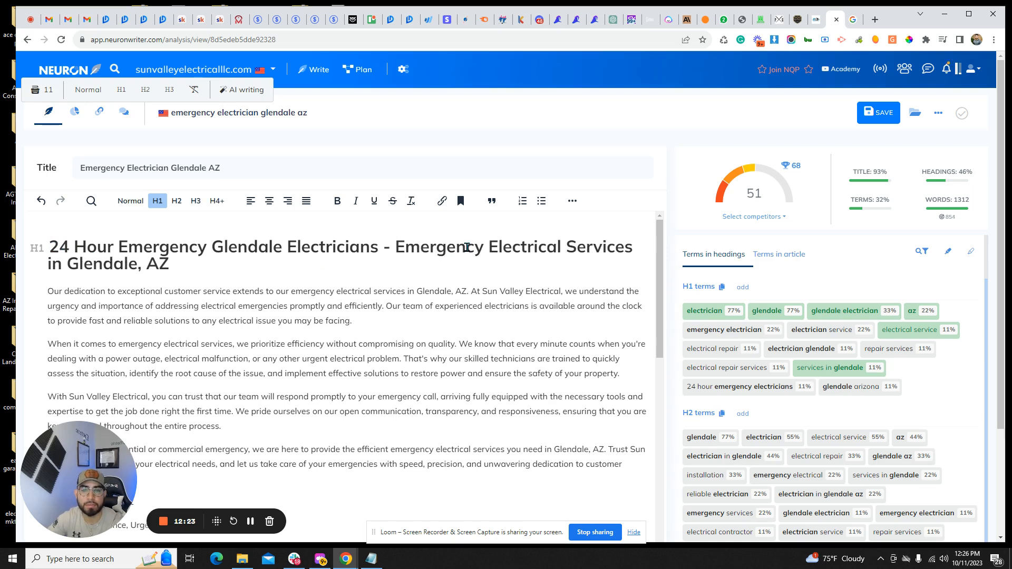
left_click(180, 264)
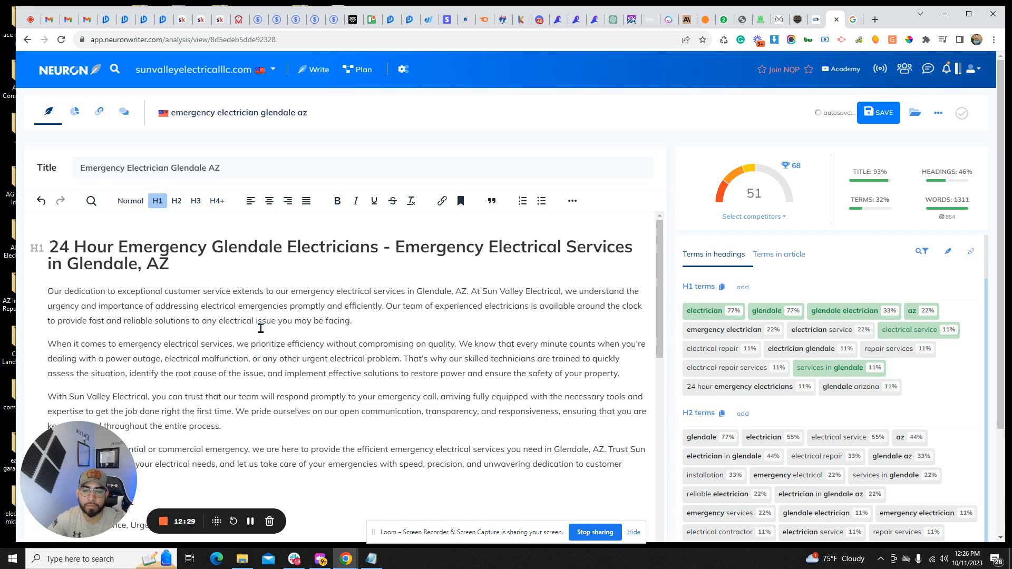
- Delete the placeholder lines "## DELICIOUS DISH 2", "## DELICIOUS DISH 3" and "## DELICIOUS DISH 4" from the article
scroll(265, 304, "down", 4)
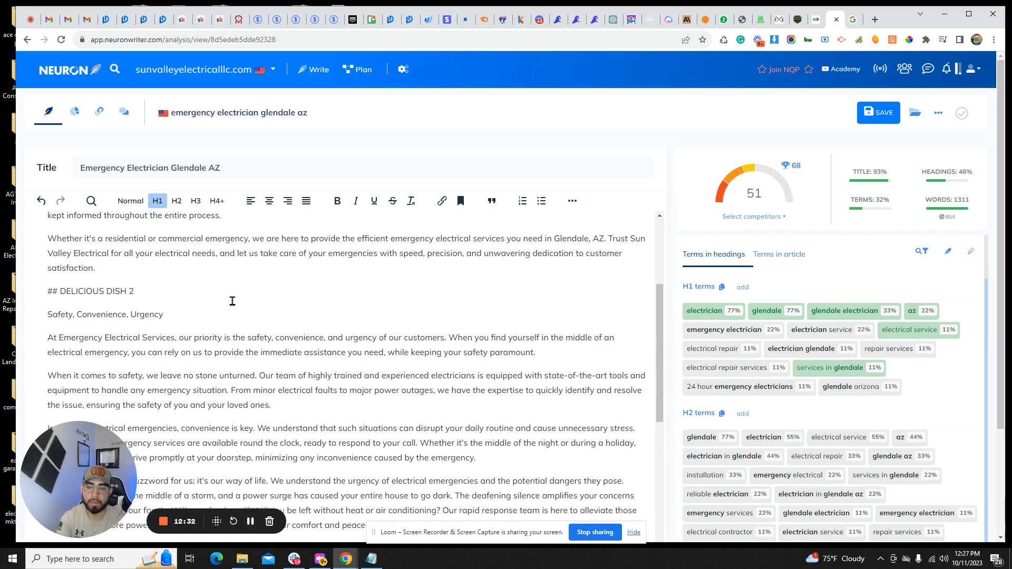
left_click_drag(137, 291, 47, 295)
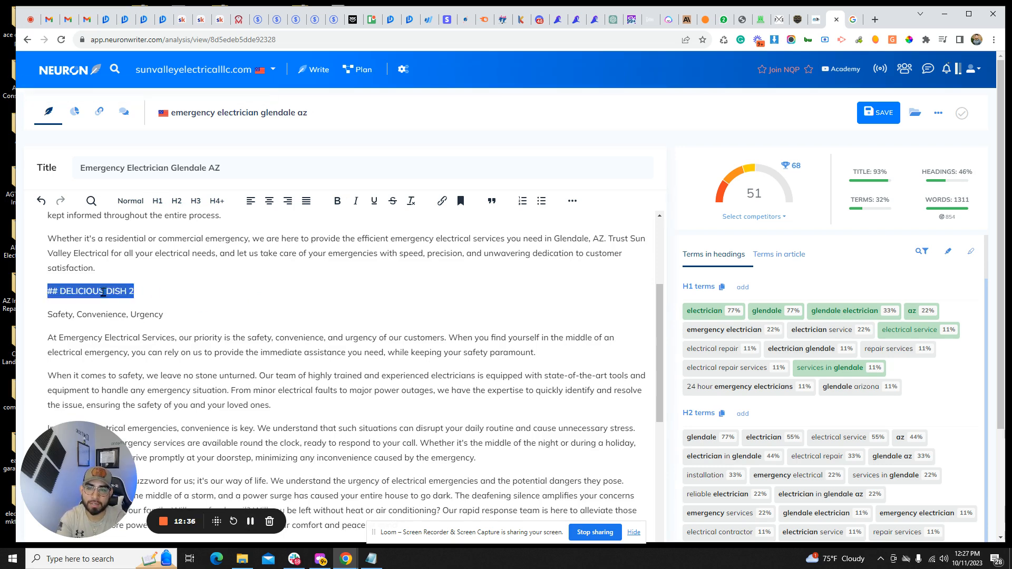
key("BackSpace")
key("BackSpace")
scroll(130, 369, "down", 5)
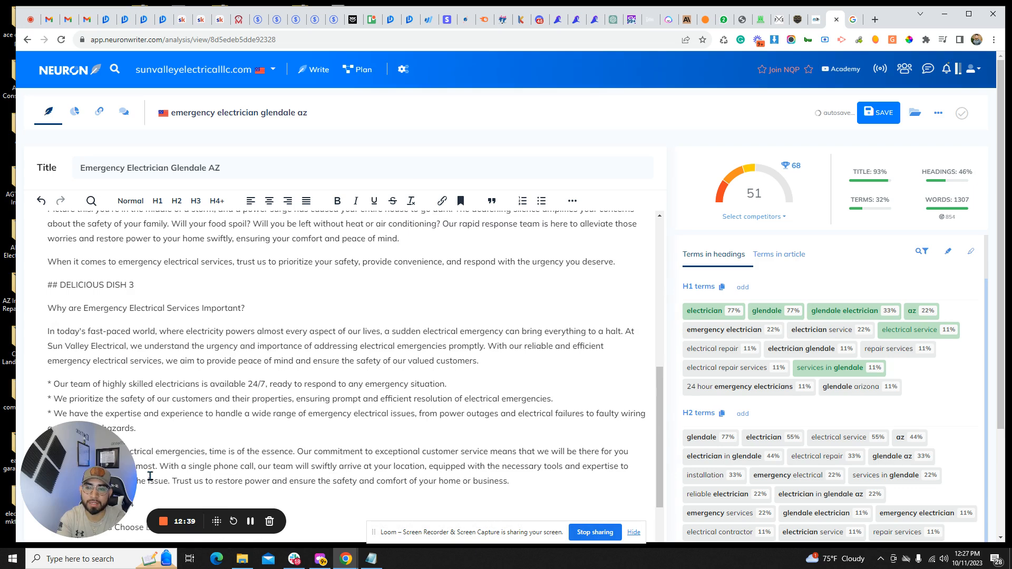
left_click_drag(138, 285, 45, 285)
key("BackSpace")
key("BackSpace")
scroll(252, 487, "down", 4)
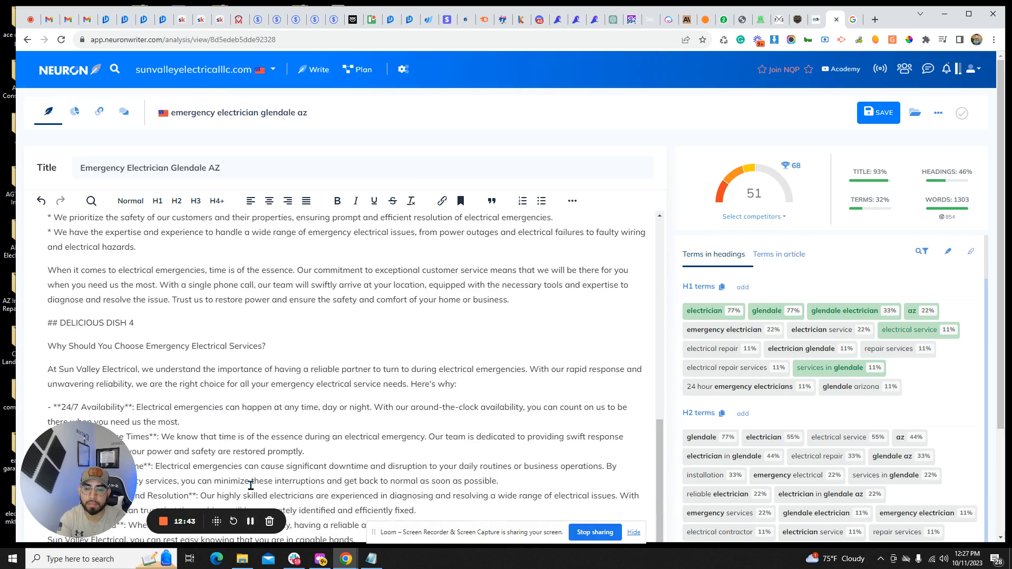
key("BackSpace")
key("BackSpace")
- Format "Safety, Convenience, Urgency", "Why are Emergency Electrical Services Important?" and "Why Should You Choose Emergency Electrical Services?" as H2 headings
scroll(255, 391, "up", 4)
scroll(255, 391, "up", 10)
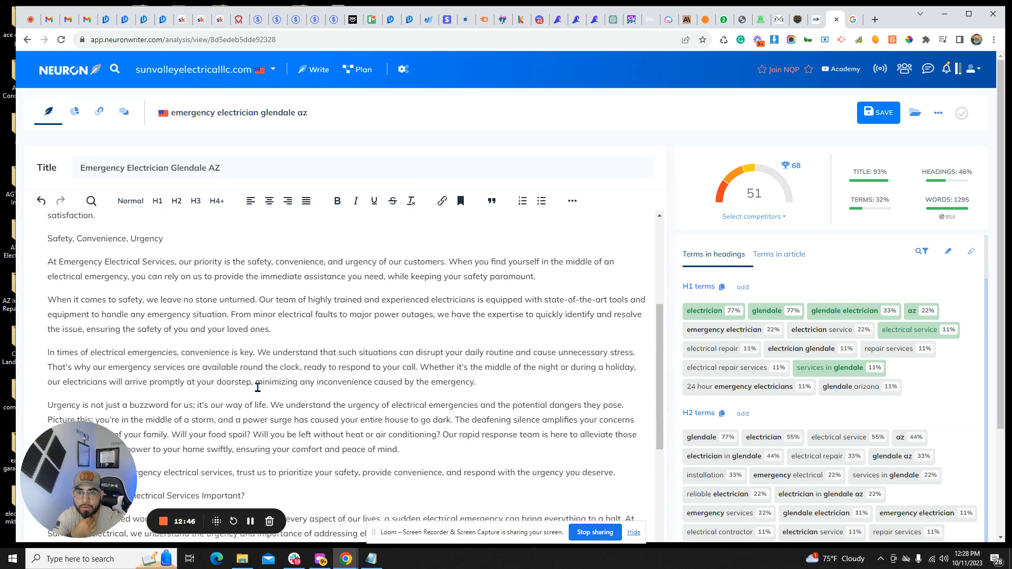
scroll(240, 328, "down", 2)
triple_click(118, 295)
left_click(176, 201)
scroll(175, 328, "down", 4)
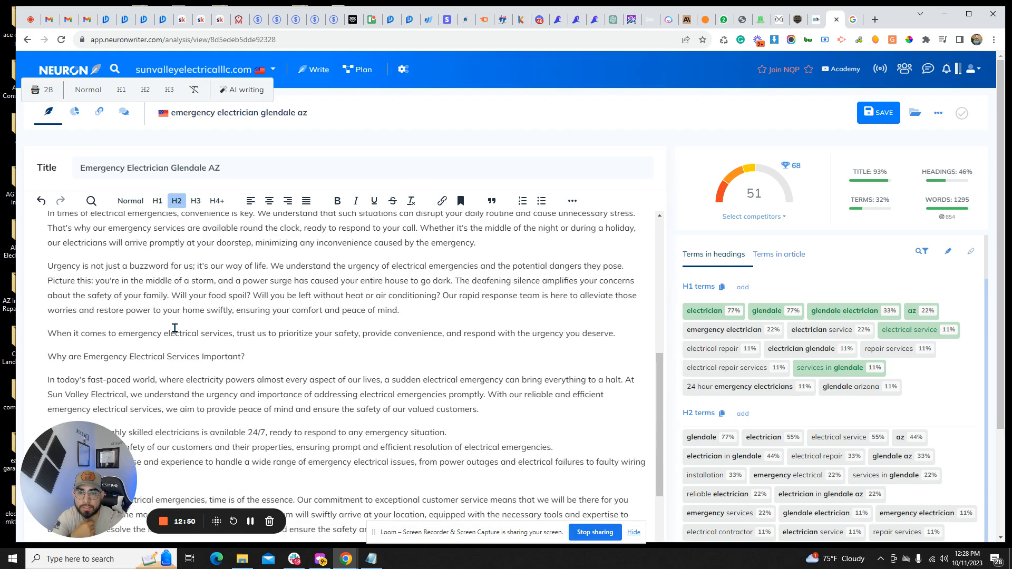
triple_click(165, 359)
left_click(177, 201)
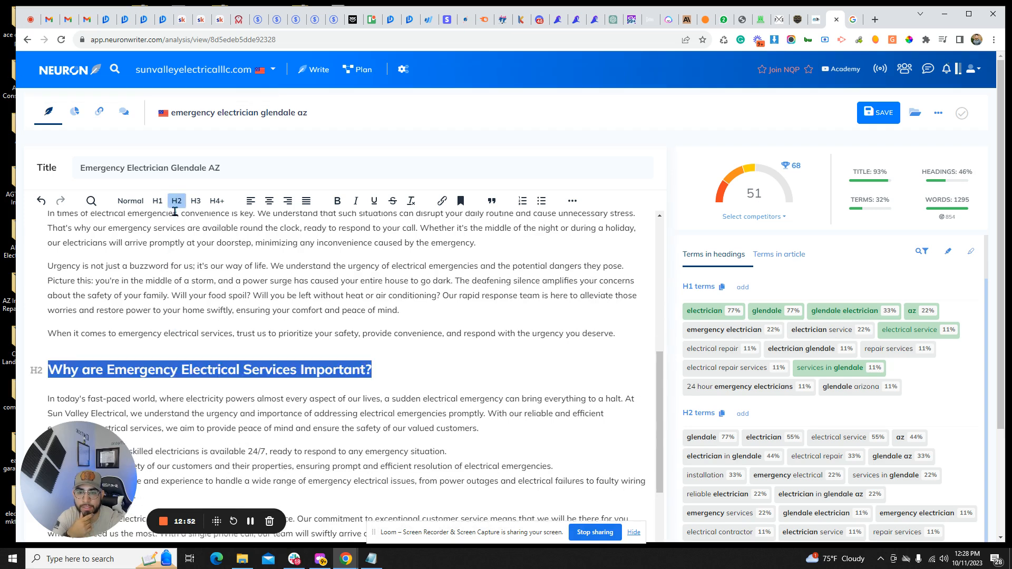
scroll(194, 342, "down", 3)
scroll(194, 342, "down", 3)
triple_click(179, 257)
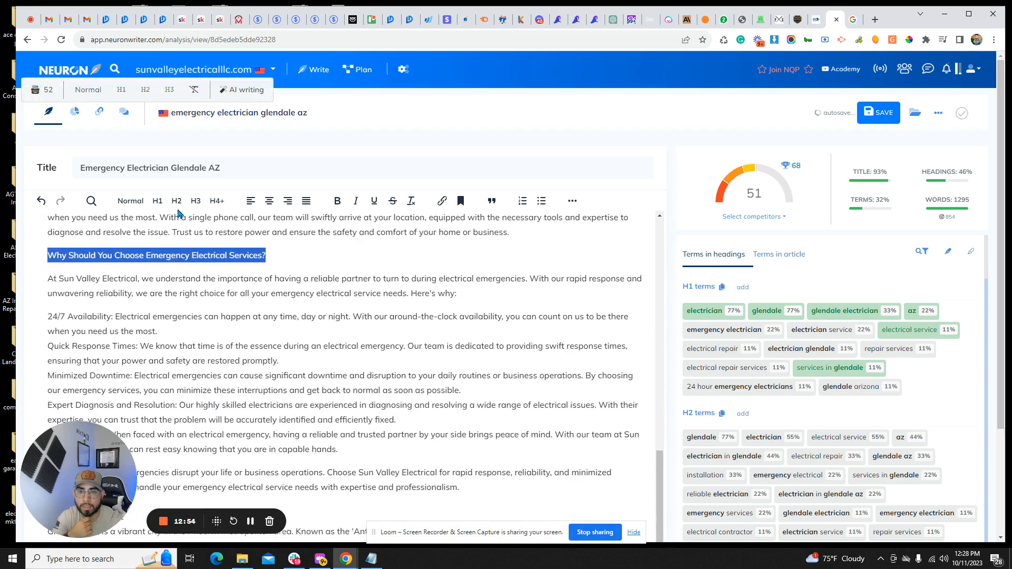
left_click(176, 201)
- Try to format the "About Glendale, AZ" line as an H2 heading
scroll(184, 294, "down", 4)
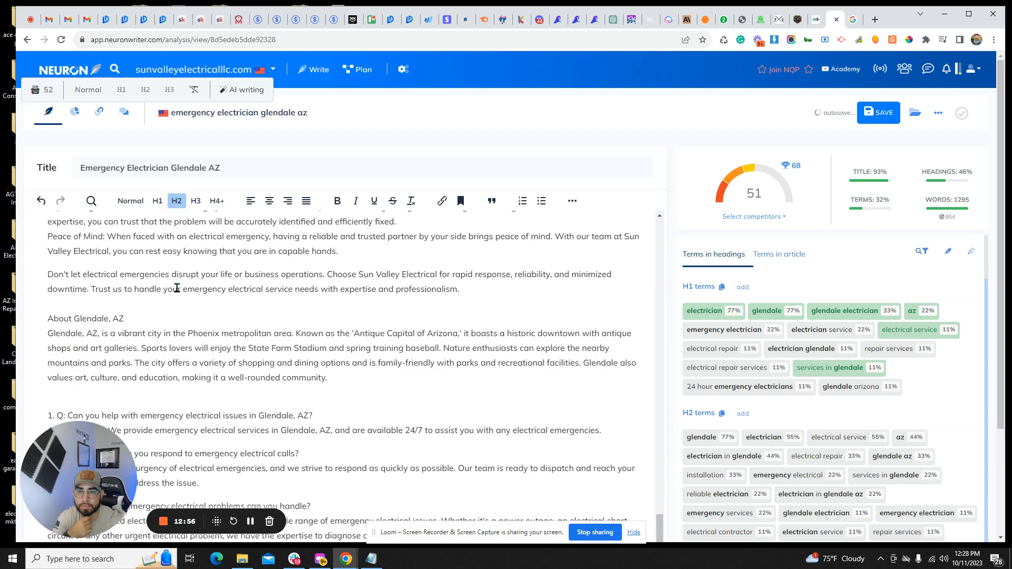
triple_click(138, 320)
left_click(176, 201)
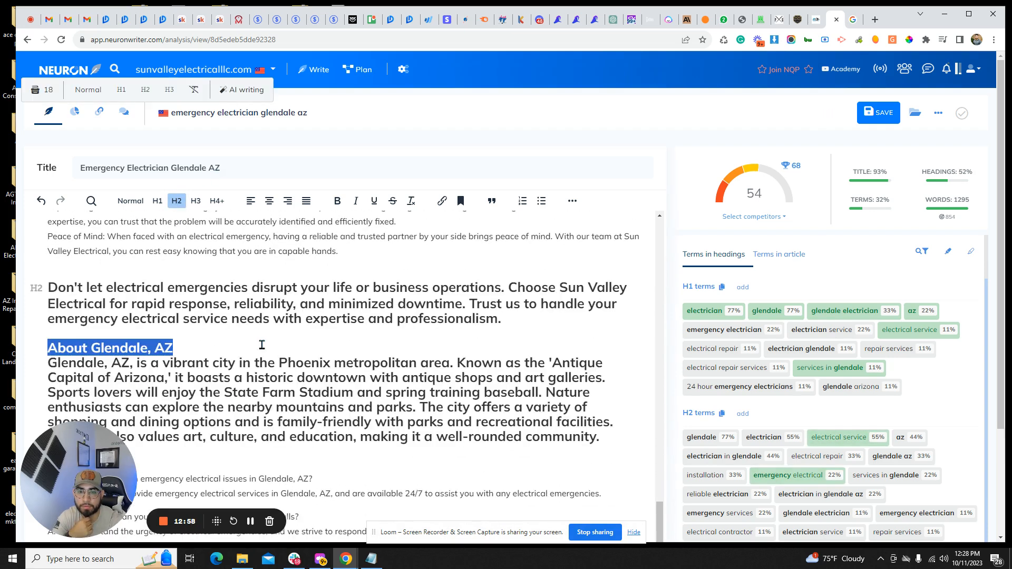
left_click(177, 206)
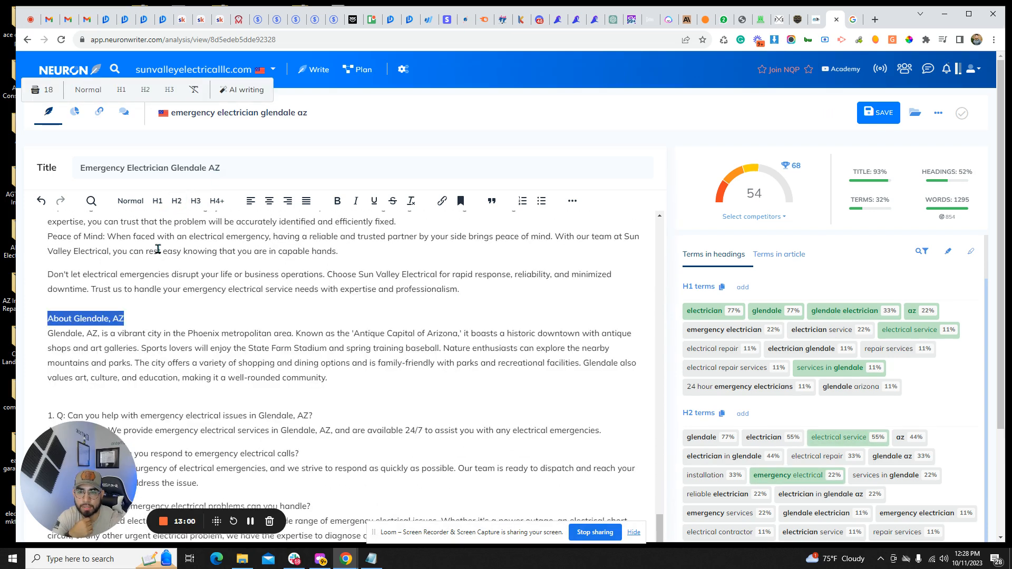
- Insert a blank line between "About Glendale, AZ" and its description paragraph
left_click(123, 319)
key("Return")
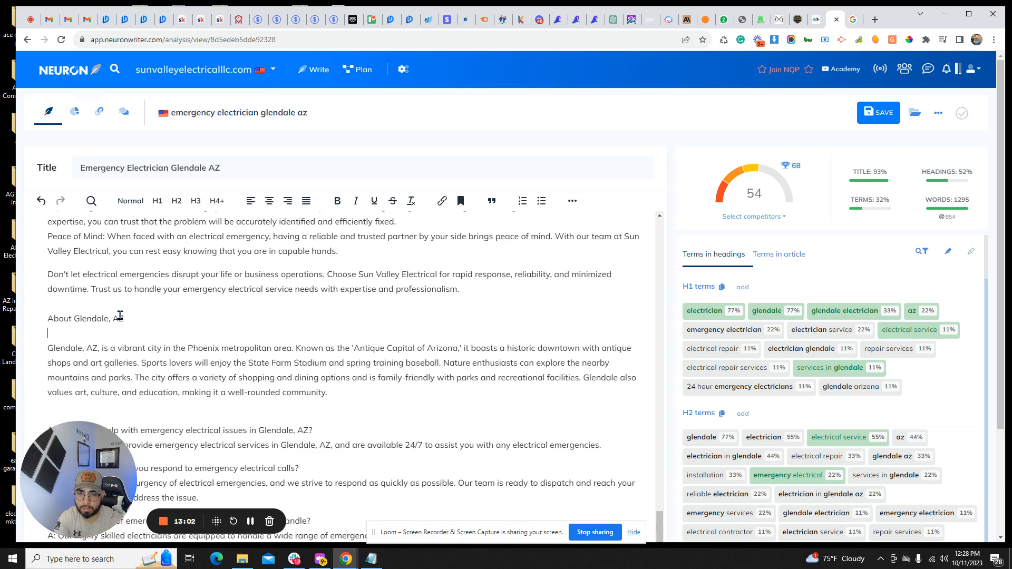
- Retry the H2 format on "About Glendale, AZ" and return the affected text block to Normal
triple_click(118, 316)
left_click(177, 201)
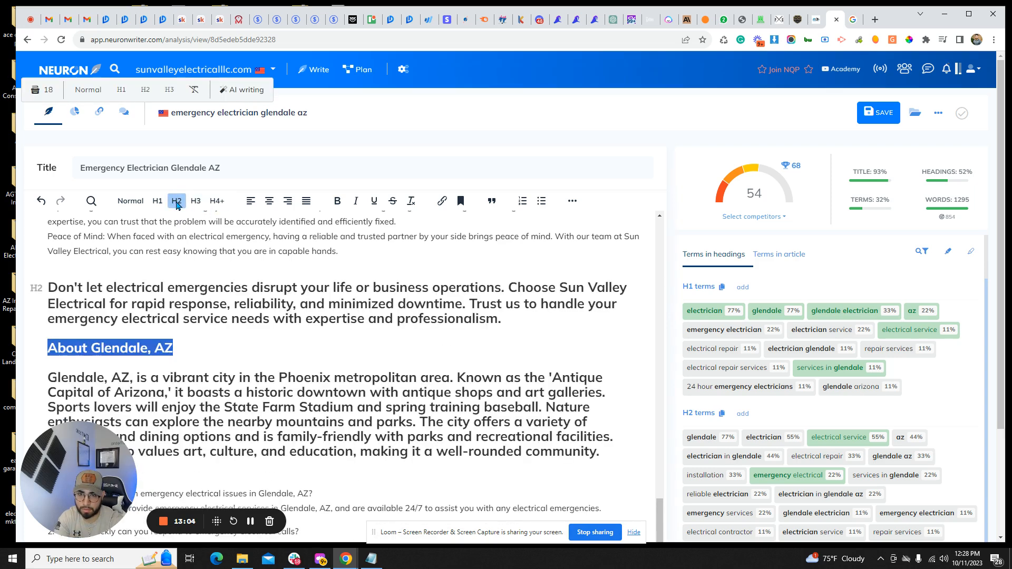
triple_click(196, 308)
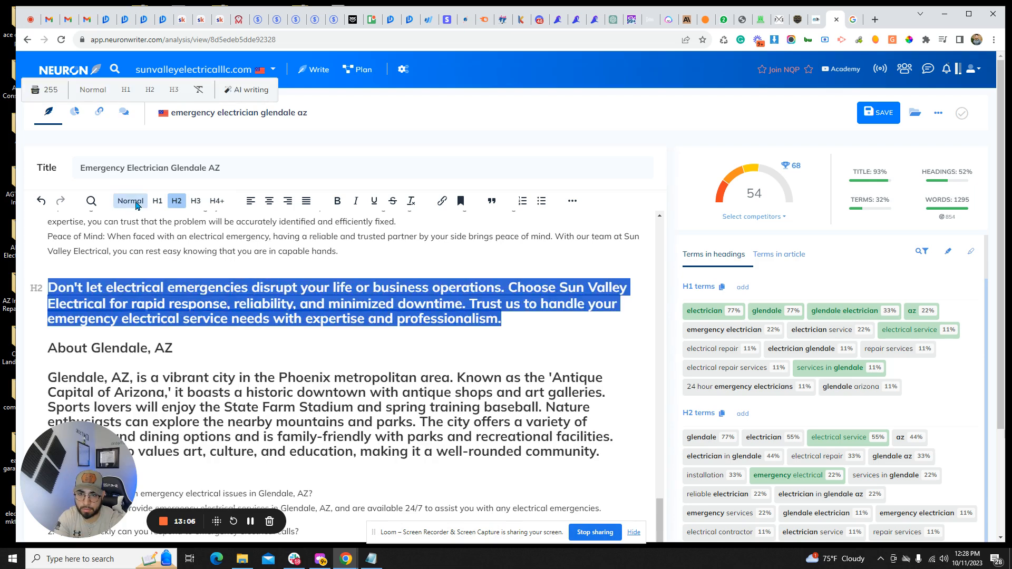
left_click(130, 201)
left_click_drag(132, 319, 40, 317)
left_click(264, 332)
- Replace the H2 heading "Safety, Convenience, Urgency" with "We Offer Emergency Electrical Services For Safety & Urgency"
scroll(215, 381, "up", 6)
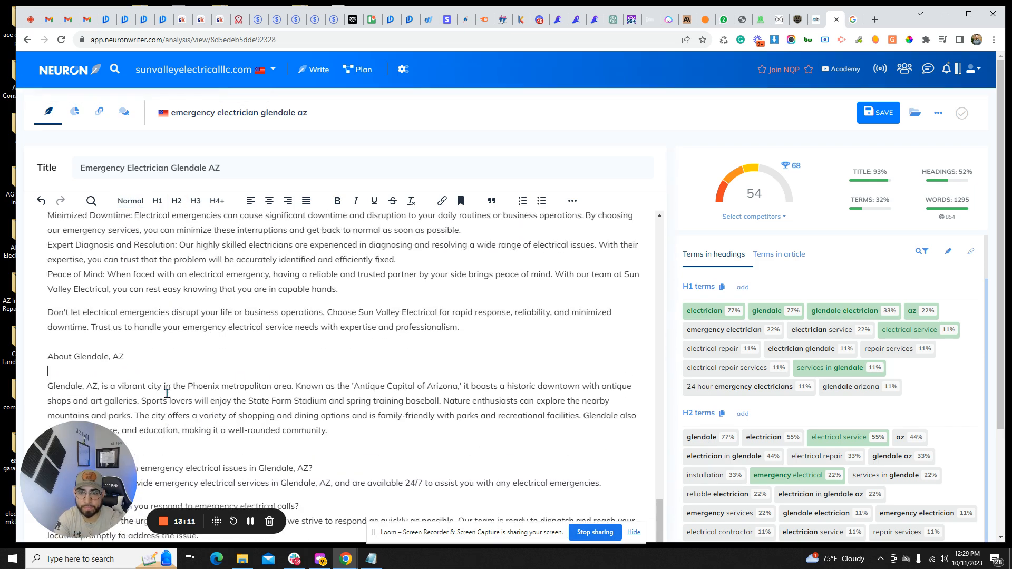
scroll(164, 390, "up", 5)
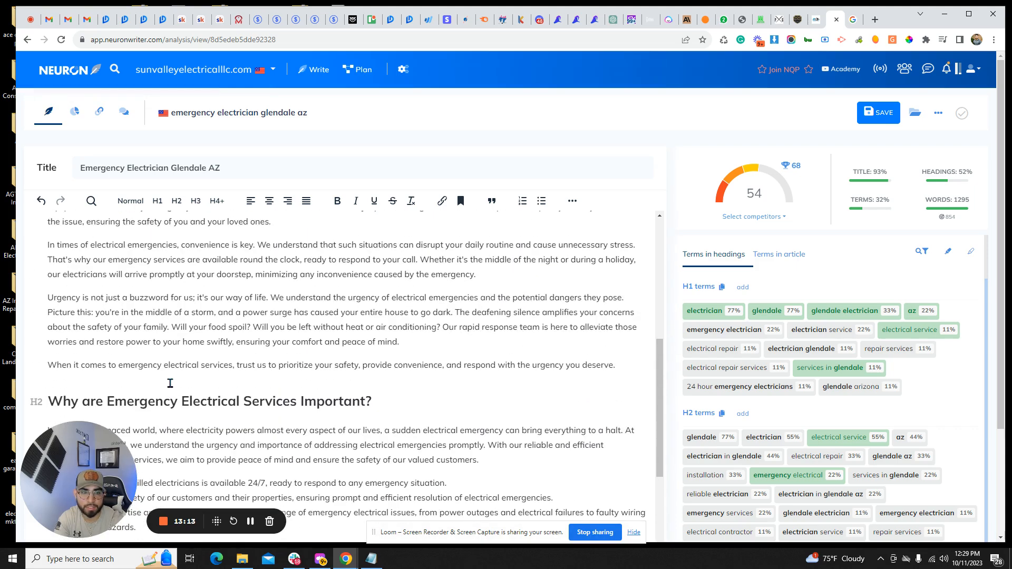
scroll(855, 378, "down", 2)
scroll(854, 379, "down", 2)
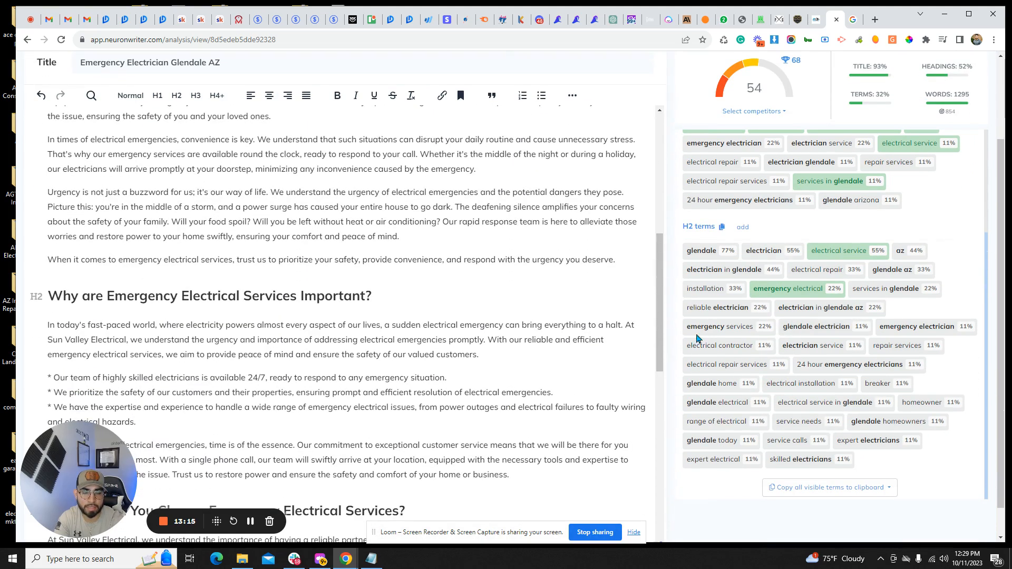
scroll(419, 364, "up", 5)
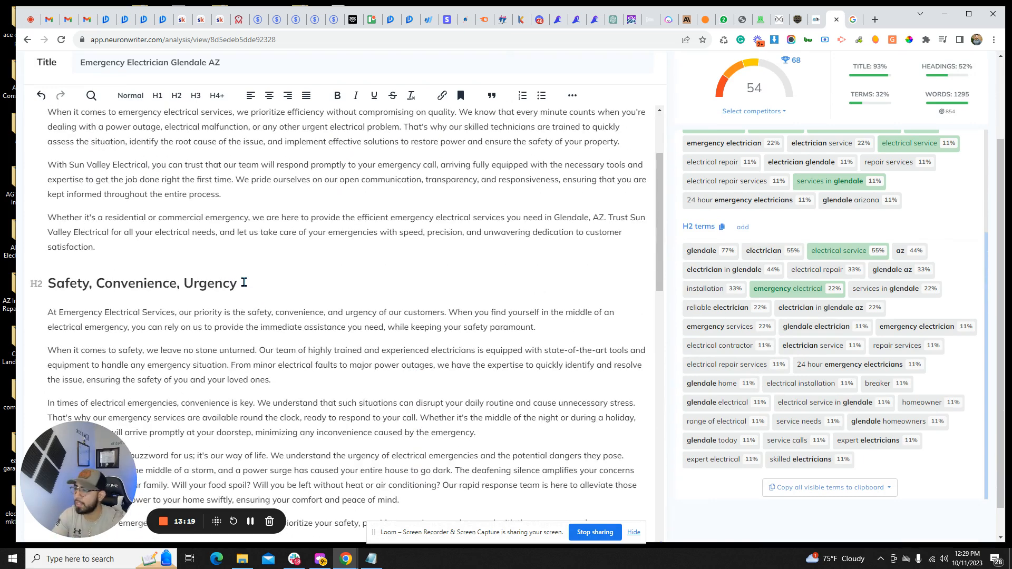
scroll(244, 283, "down", 1)
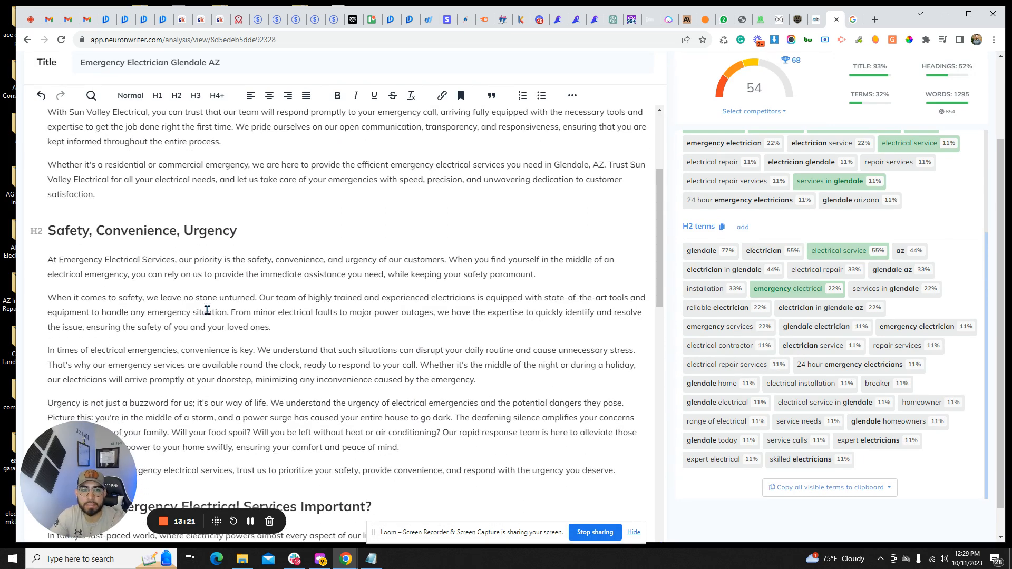
left_click_drag(262, 231, 49, 232)
type("We Offer Emergency Electrical Services For ")
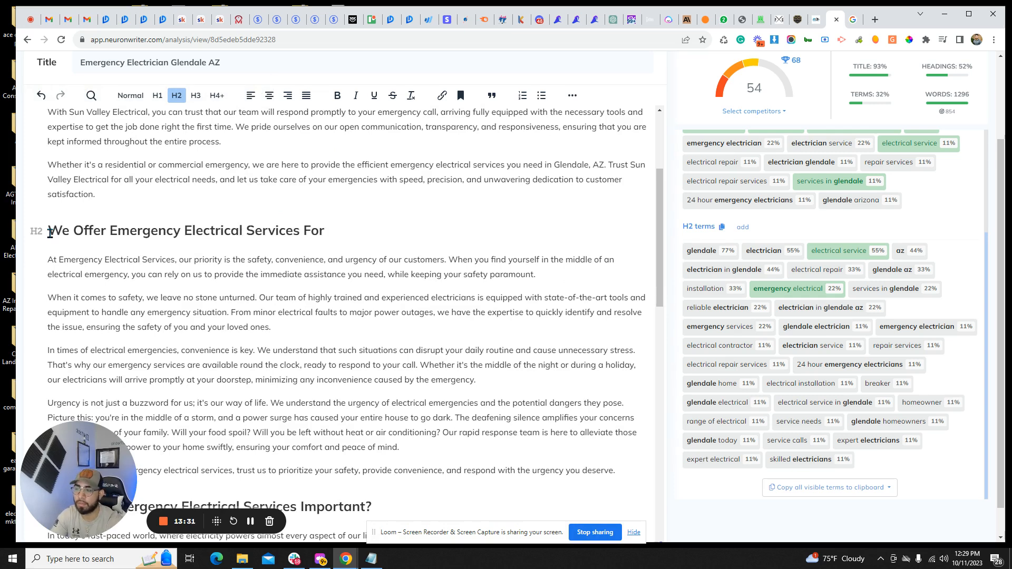
type("Safety")
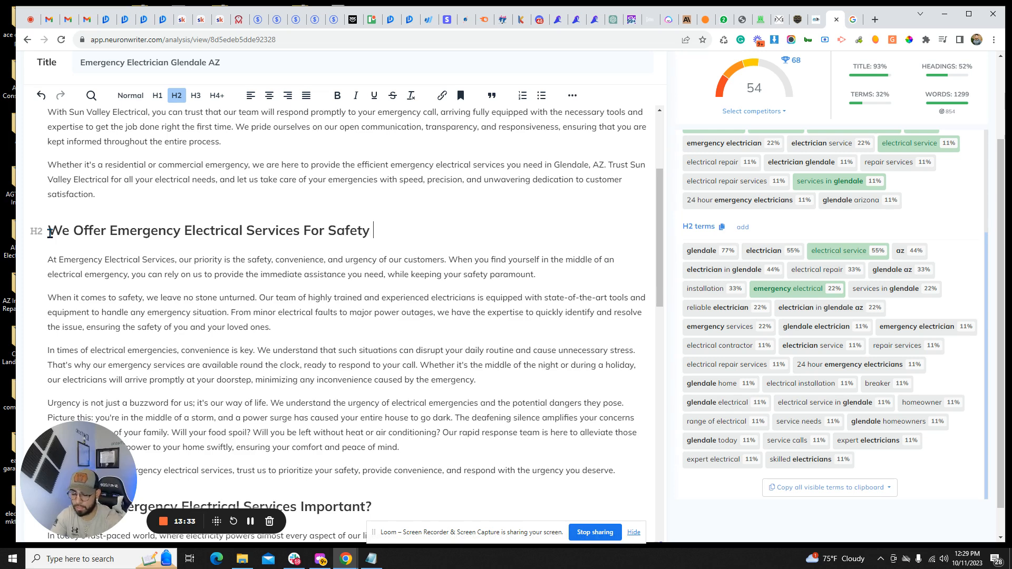
type(" & Urgenc")
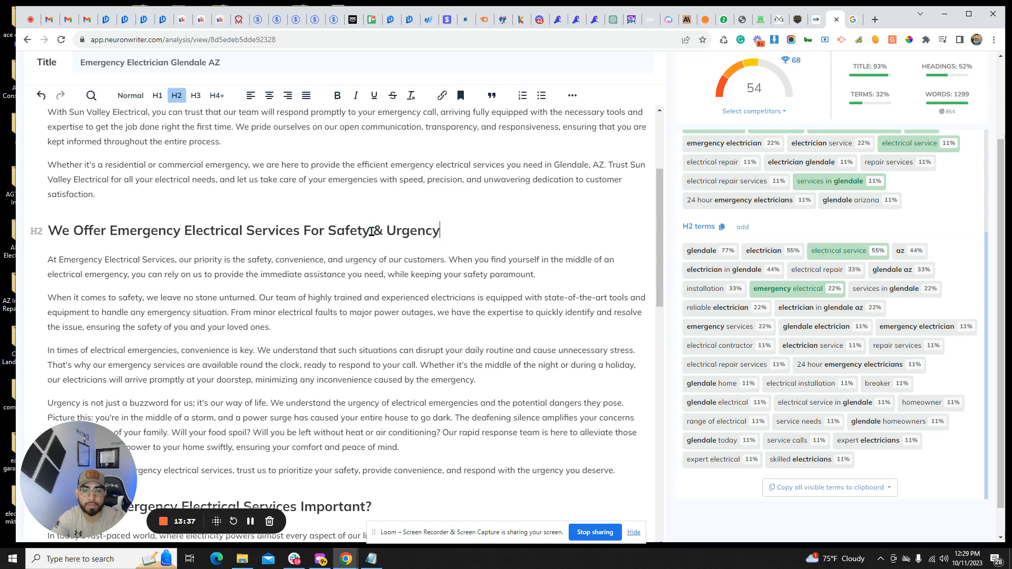
type("y")
- Insert "in Glendale" before "Important?" in the H2 heading "Why are Emergency Electrical Services Important?"
scroll(371, 230, "down", 7)
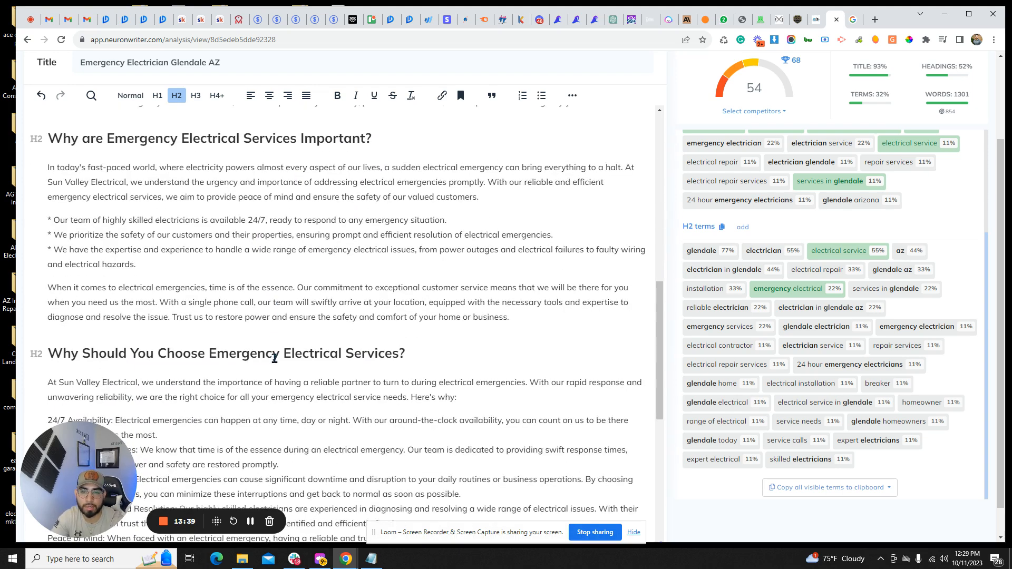
scroll(267, 343, "down", 1)
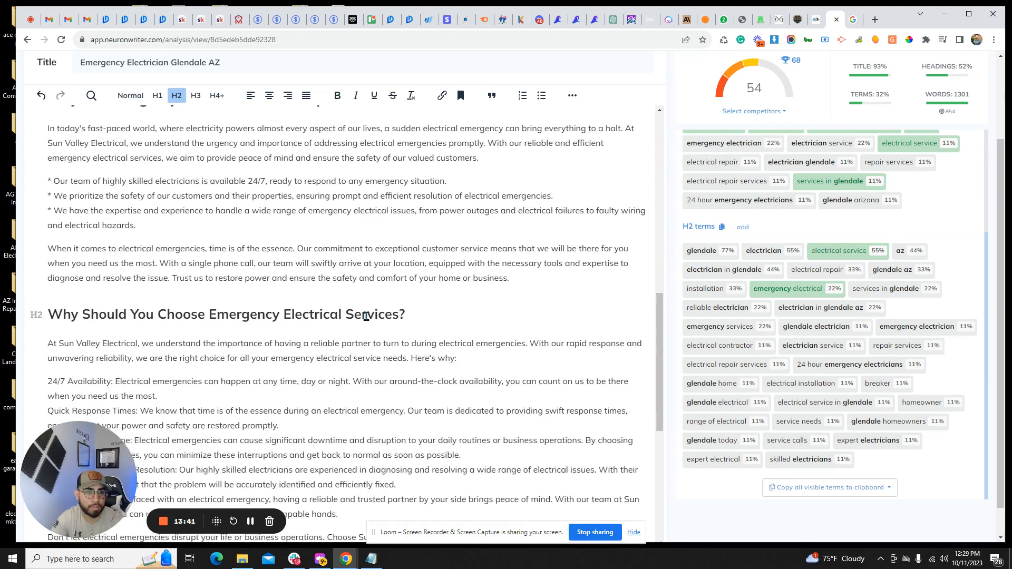
scroll(366, 317, "up", 5)
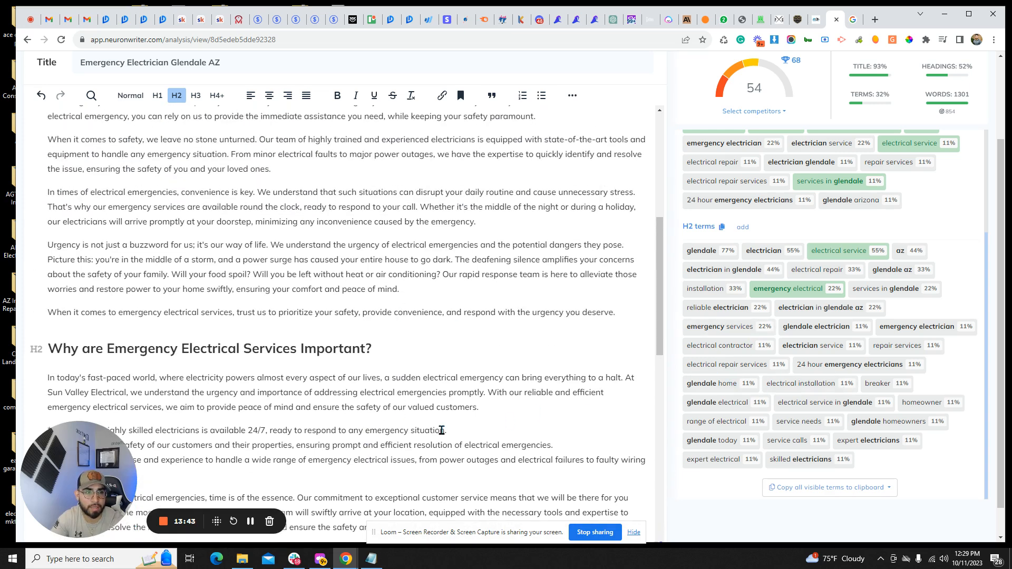
scroll(442, 430, "up", 1)
scroll(339, 299, "up", 3)
scroll(222, 296, "down", 4)
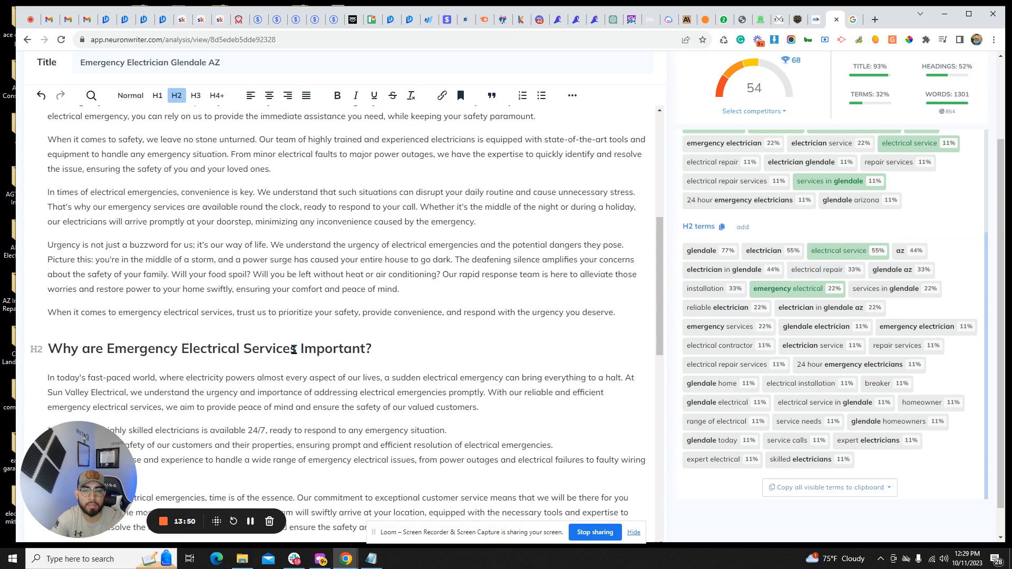
type("in G")
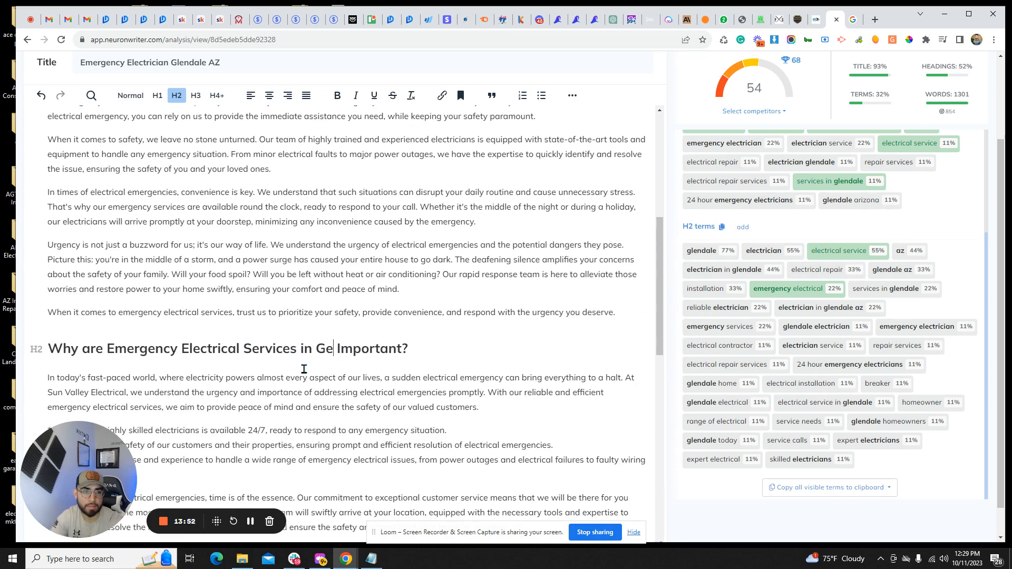
type("lendale")
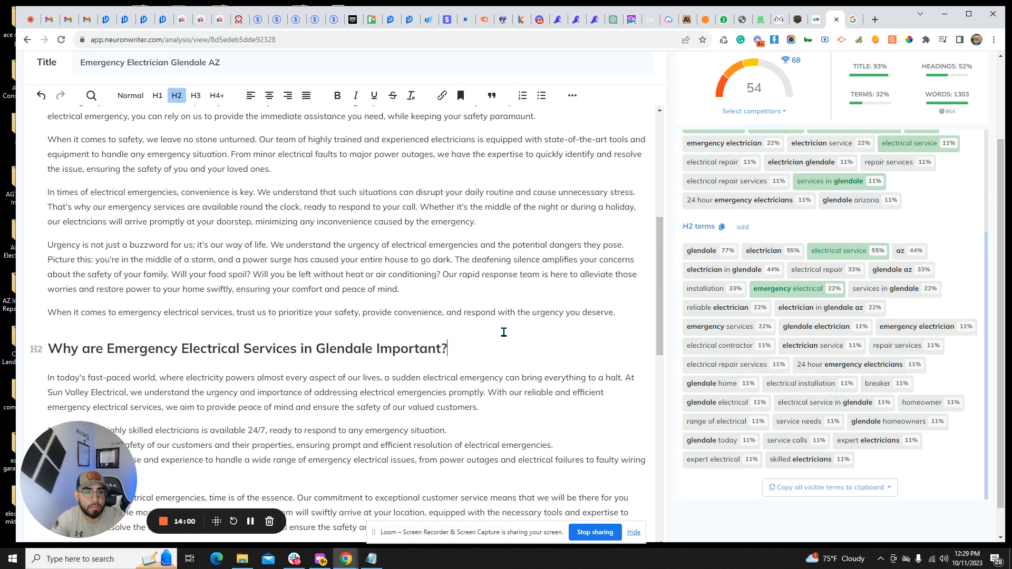
scroll(504, 332, "down", 4)
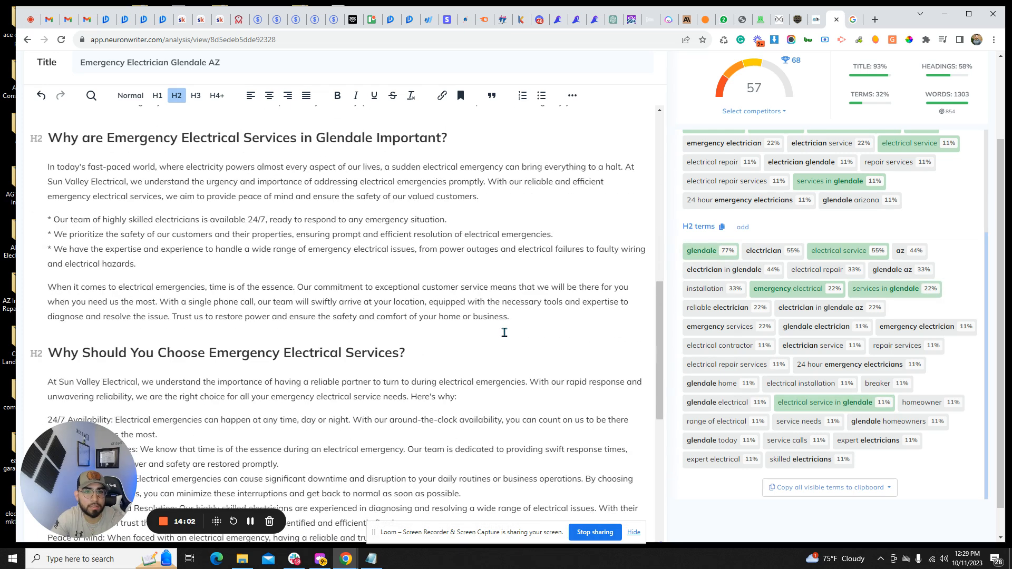
- Insert ", AZ" after "Glendale" in the H2 heading about why emergency electrical services are important
scroll(504, 332, "up", 1)
left_click(372, 191)
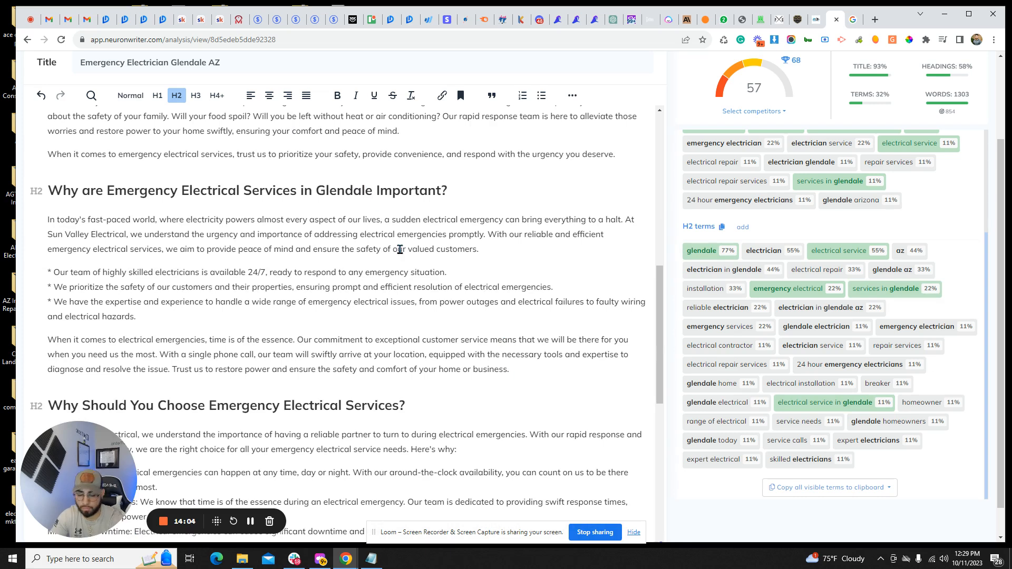
type(", AZ")
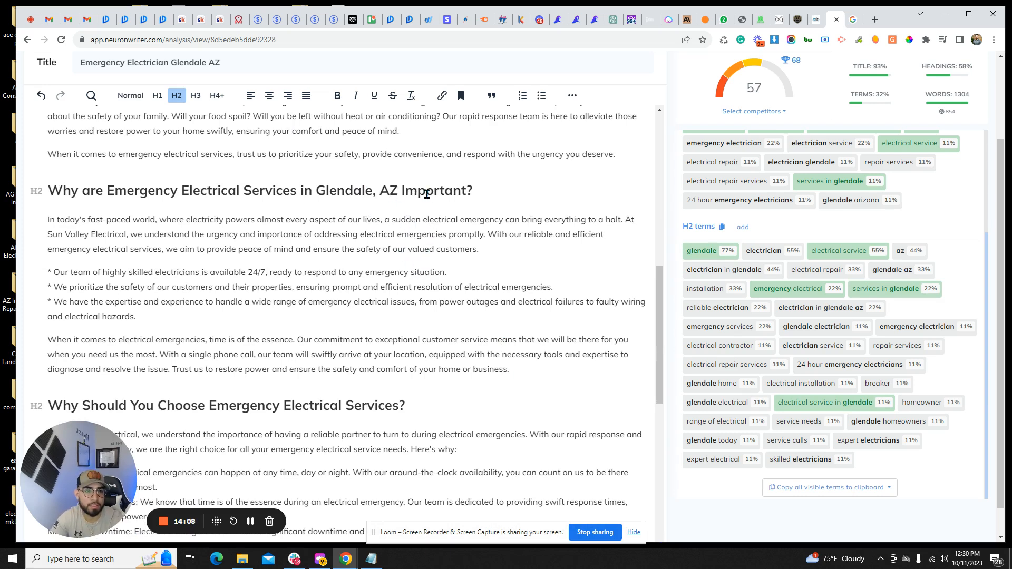
- Review the article's H2 headings against the suggested H2 terms
scroll(454, 289, "down", 2)
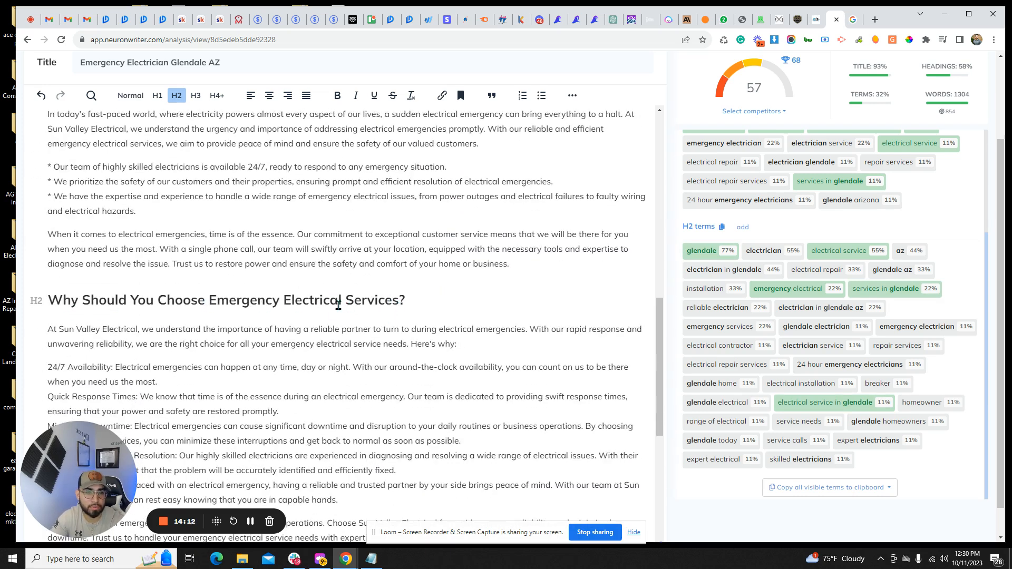
scroll(403, 308, "down", 7)
scroll(398, 306, "up", 16)
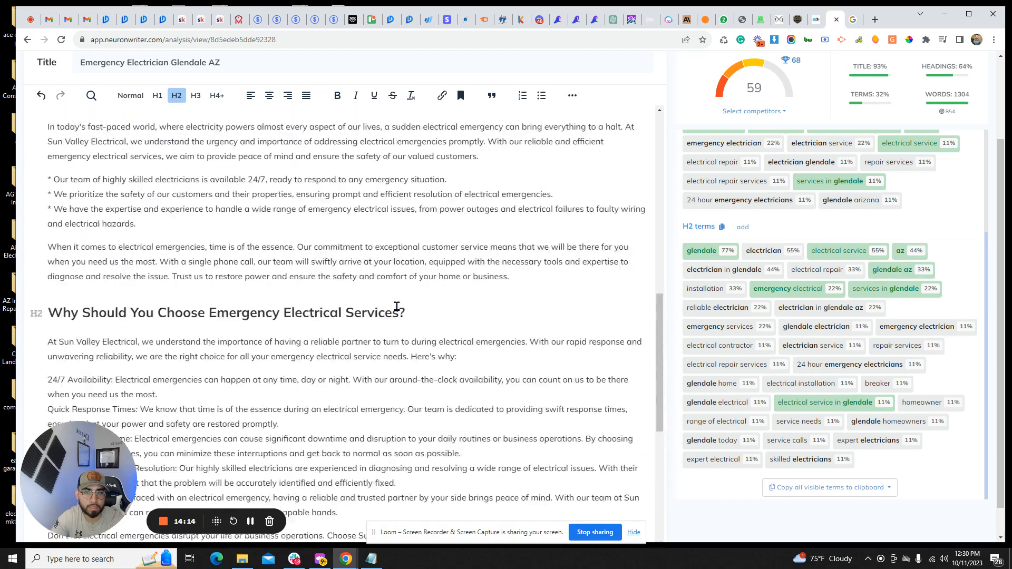
scroll(397, 306, "up", 3)
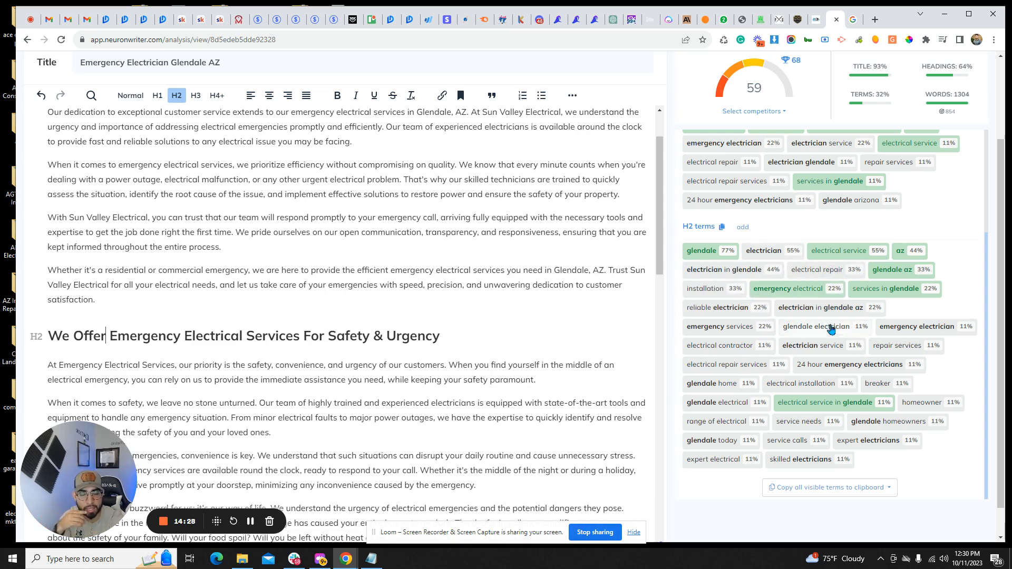
scroll(517, 359, "down", 6)
scroll(517, 359, "down", 2)
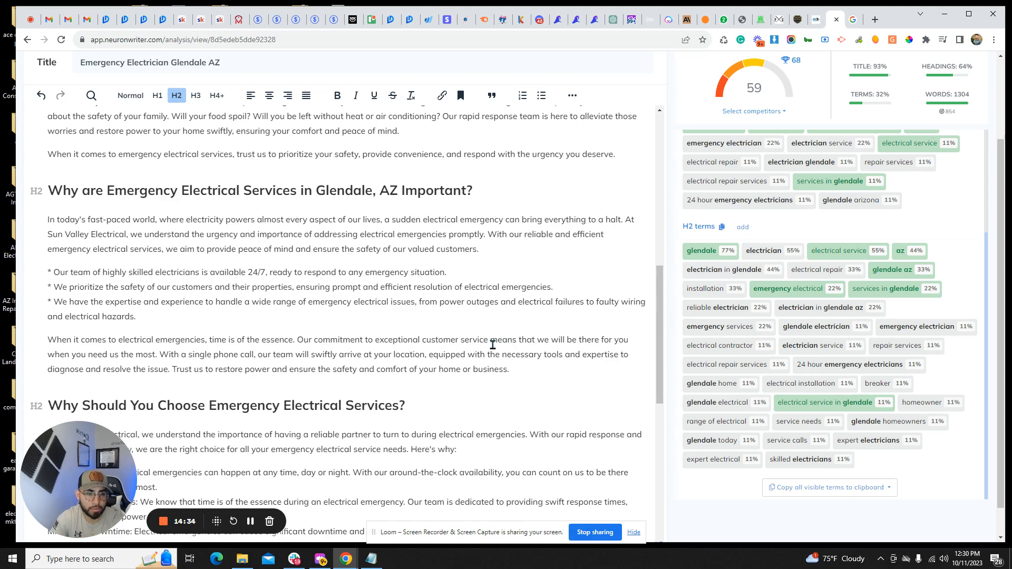
scroll(490, 349, "up", 10)
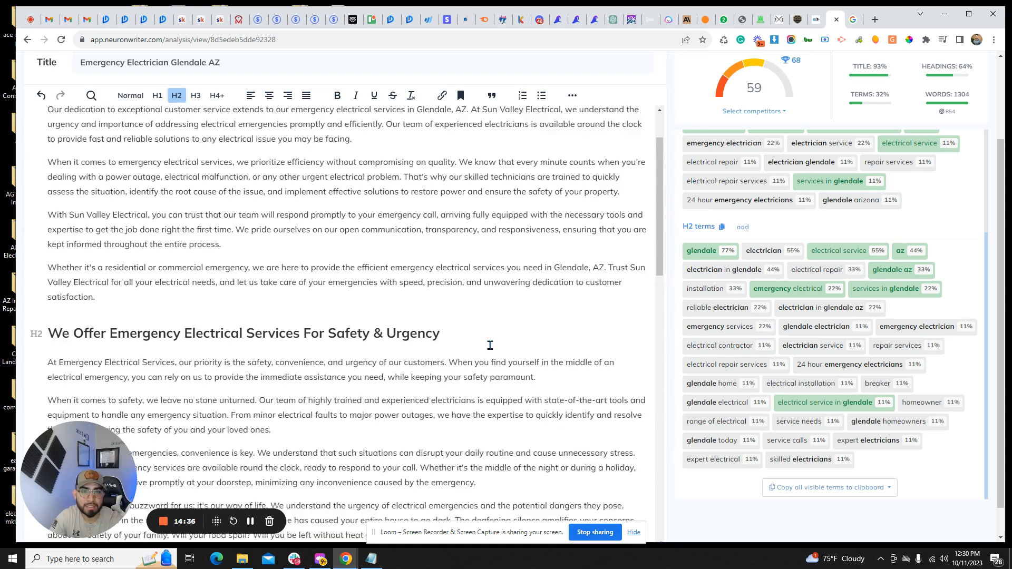
left_click(250, 521)
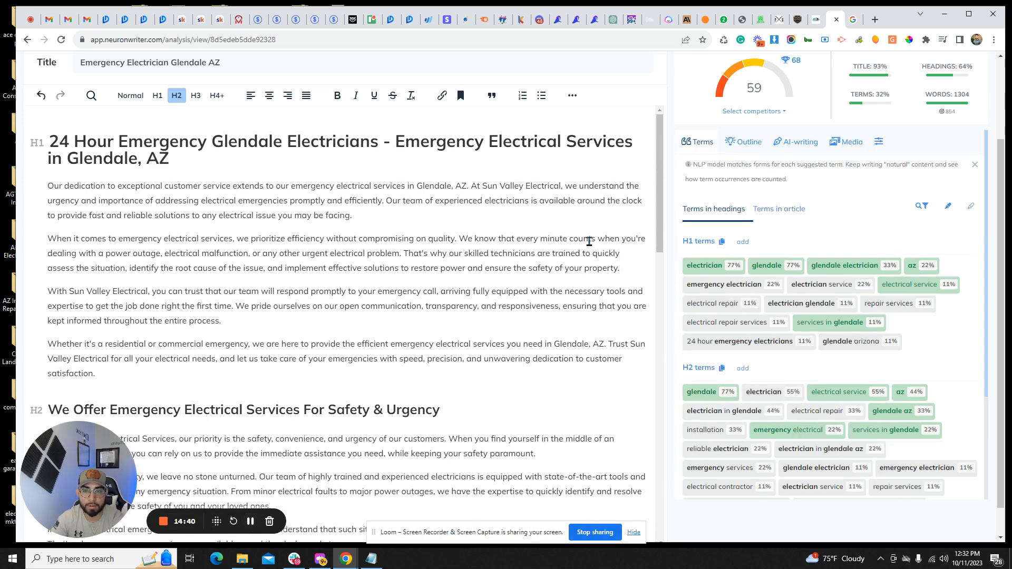
- Show the suggested terms for the article body instead of those for the headings
scroll(211, 294, "up", 2)
scroll(210, 294, "down", 3)
scroll(227, 298, "up", 1)
left_click(773, 228)
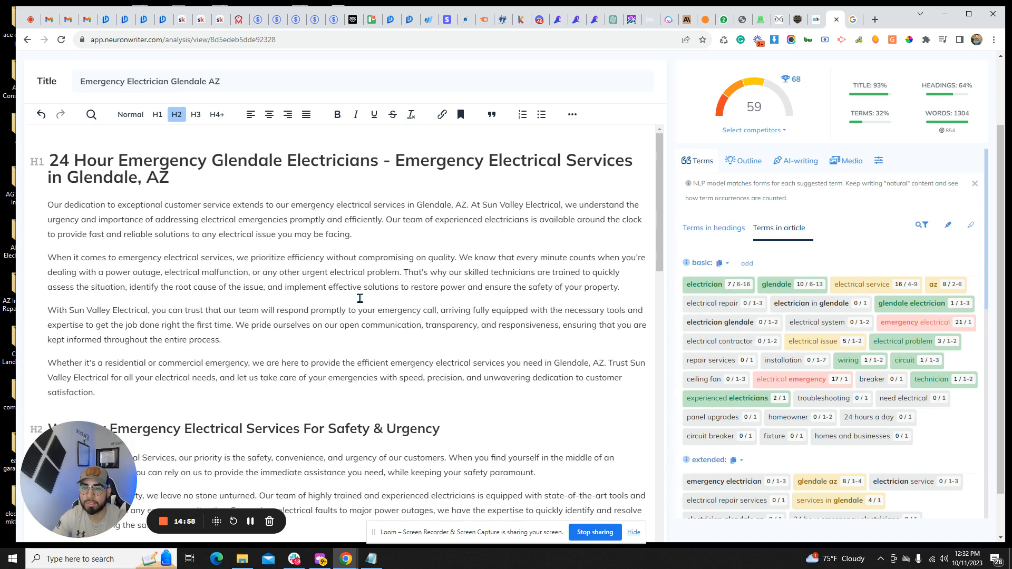
- Join the first two intro paragraphs and keep "With Sun Valley Electrical" as a separate paragraph after a blank line
left_click(56, 272)
key("BackSpace")
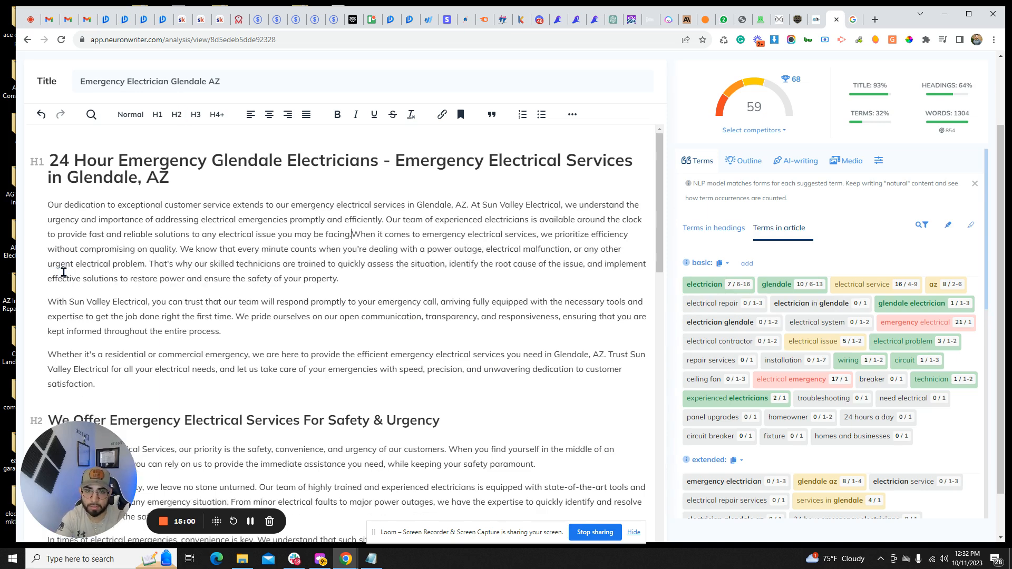
left_click(53, 303)
key("BackSpace")
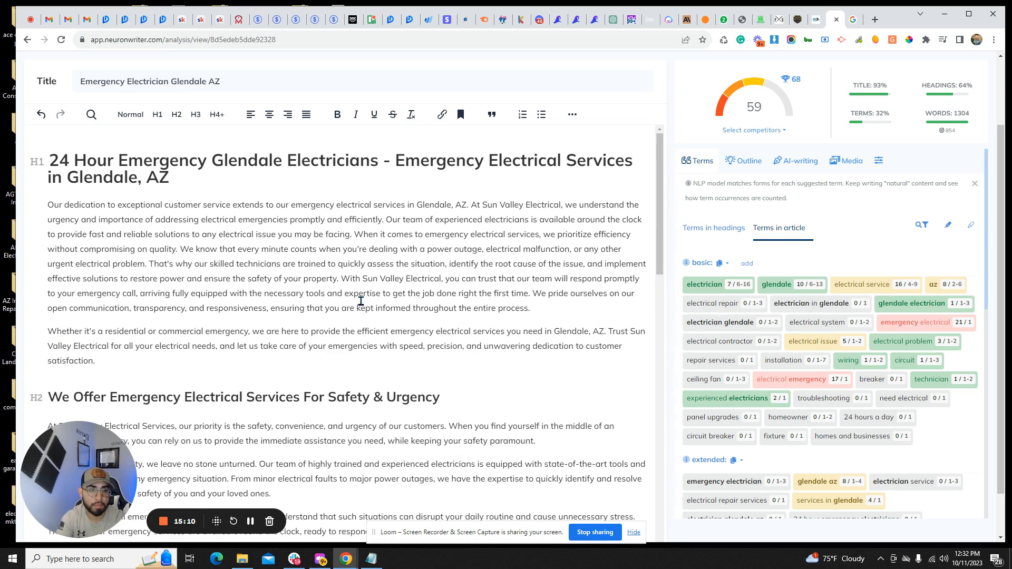
key("Return")
key("Return")
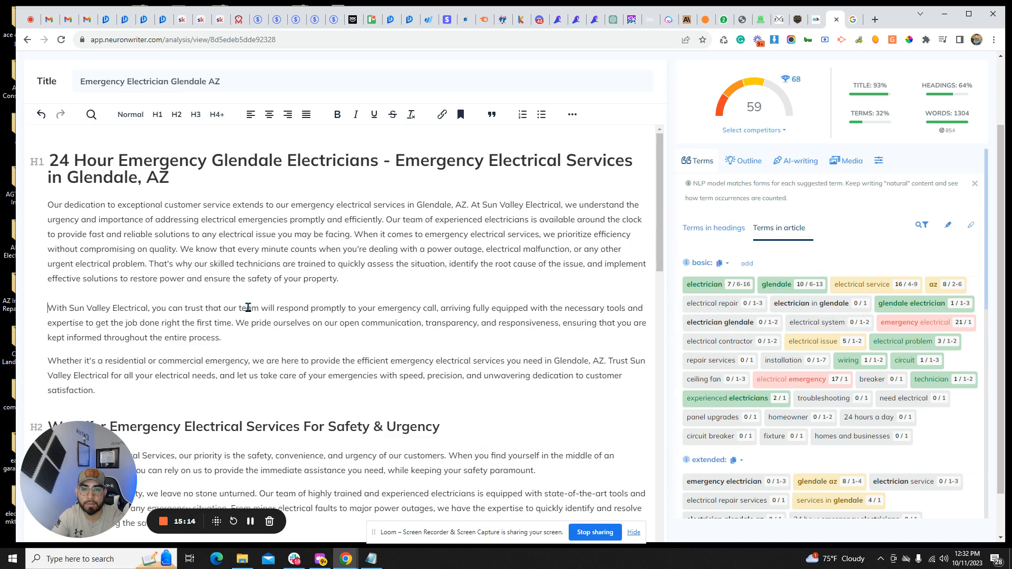
- Insert "electrical system" before "solutions to restore power" in the first intro paragraph
left_click(81, 278)
type("electrica")
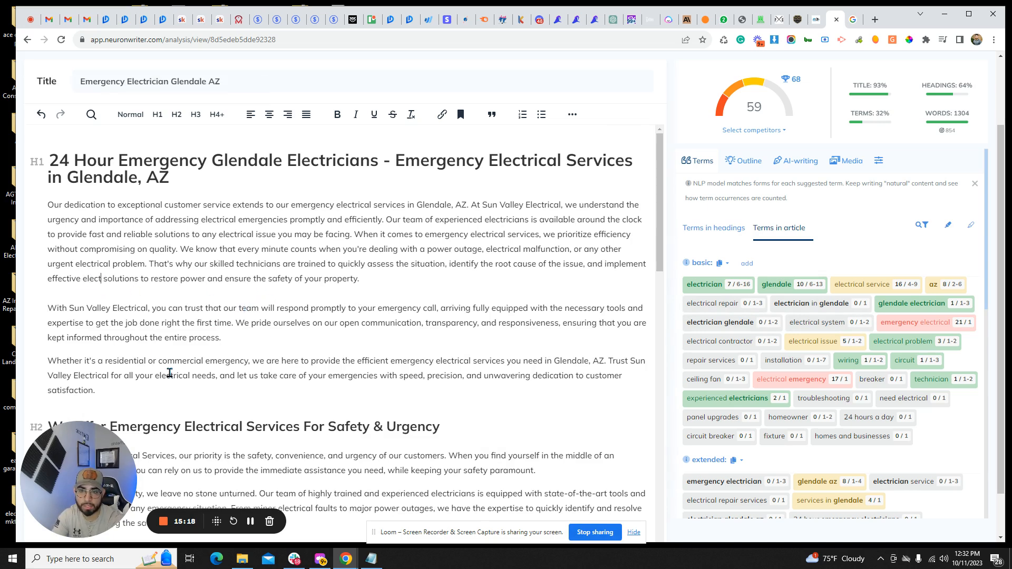
type("l system")
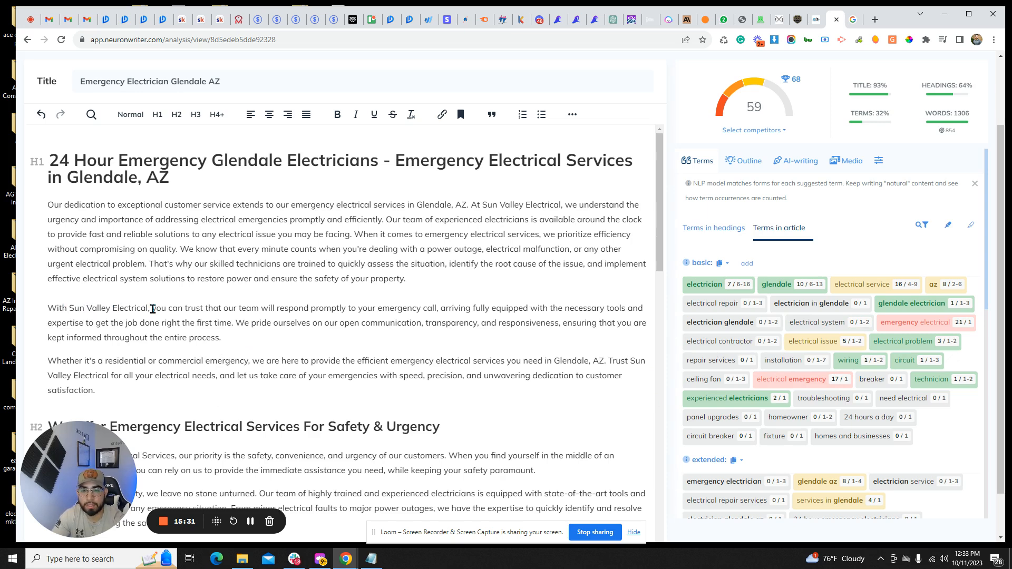
left_click(251, 521)
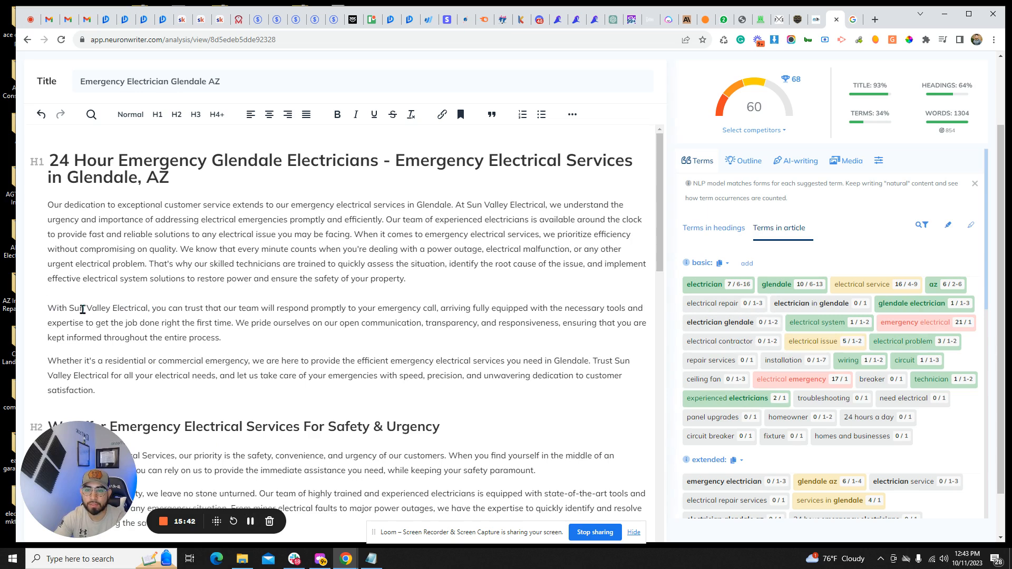
- Replace "you can trust that our team" in the second intro paragraph with "the electrical contractors that you can trust"
left_click_drag(182, 309, 161, 309)
type("ur electrical contractors that you can")
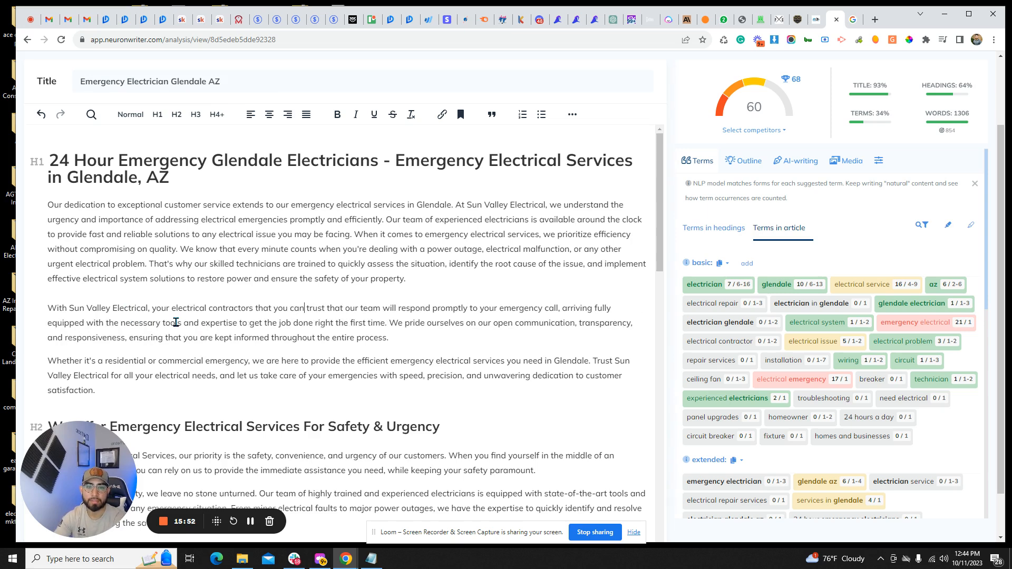
left_click_drag(382, 309, 327, 308)
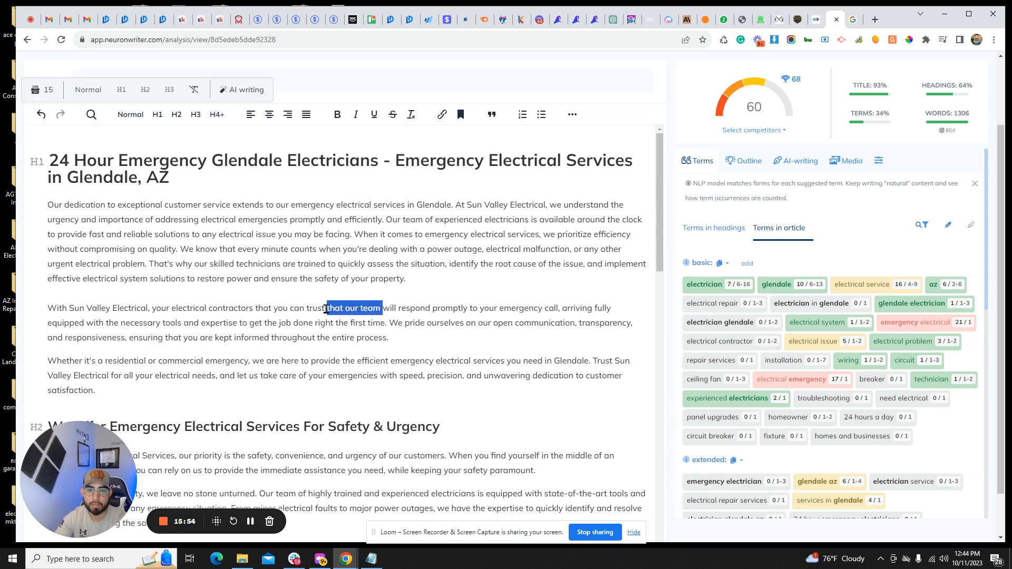
key("BackSpace")
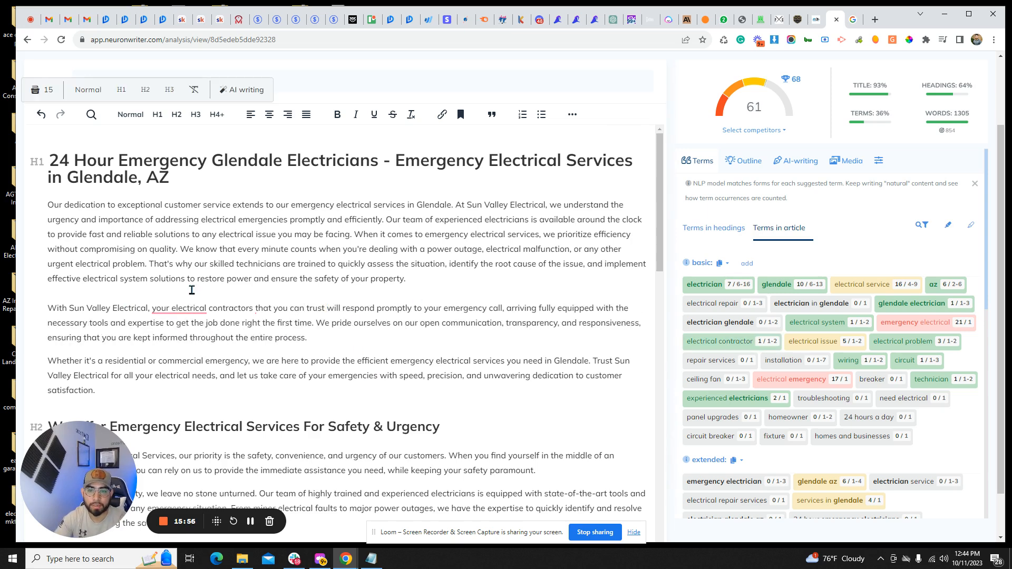
left_click(166, 311)
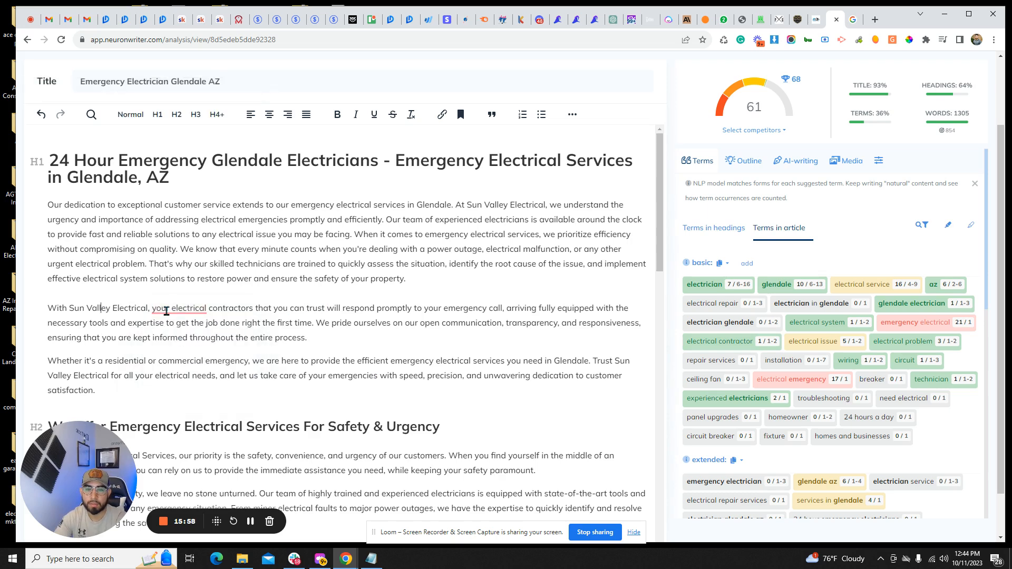
mouse_move(169, 308)
left_click(178, 342)
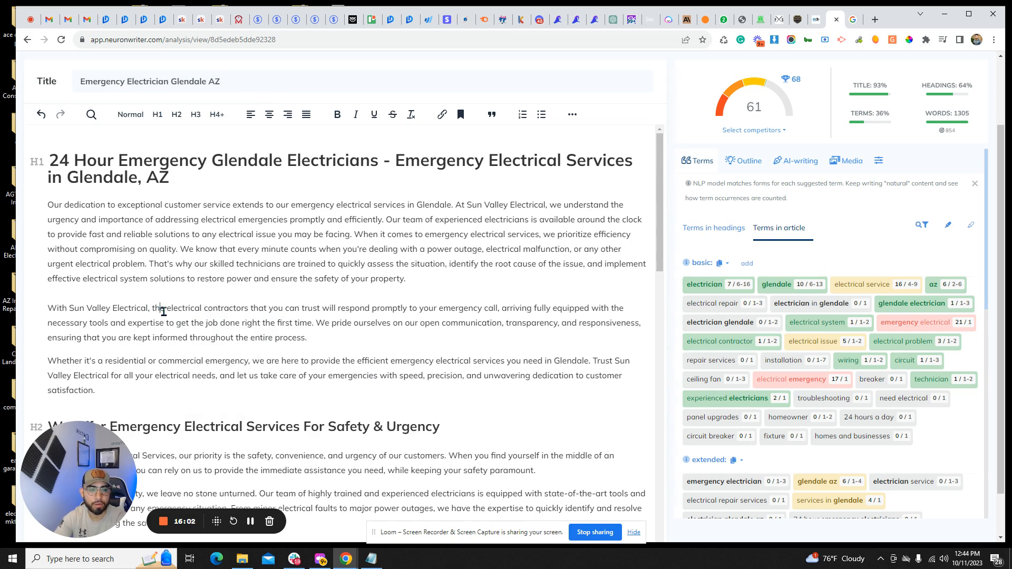
left_click(482, 356)
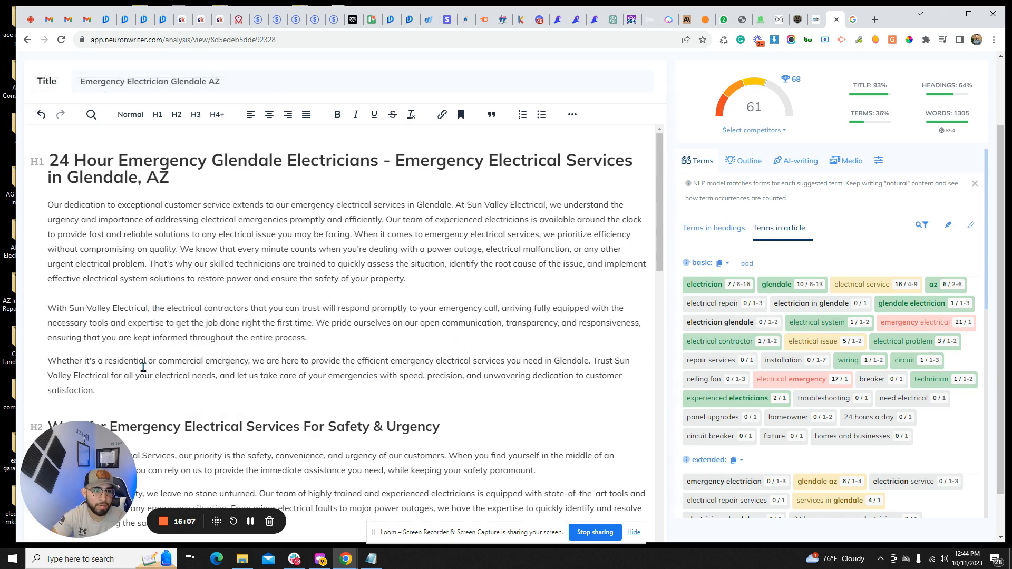
- Insert "repair" before "needs" in the last intro paragraph so it reads "electrical repair needs"
left_click(190, 376)
type("repair")
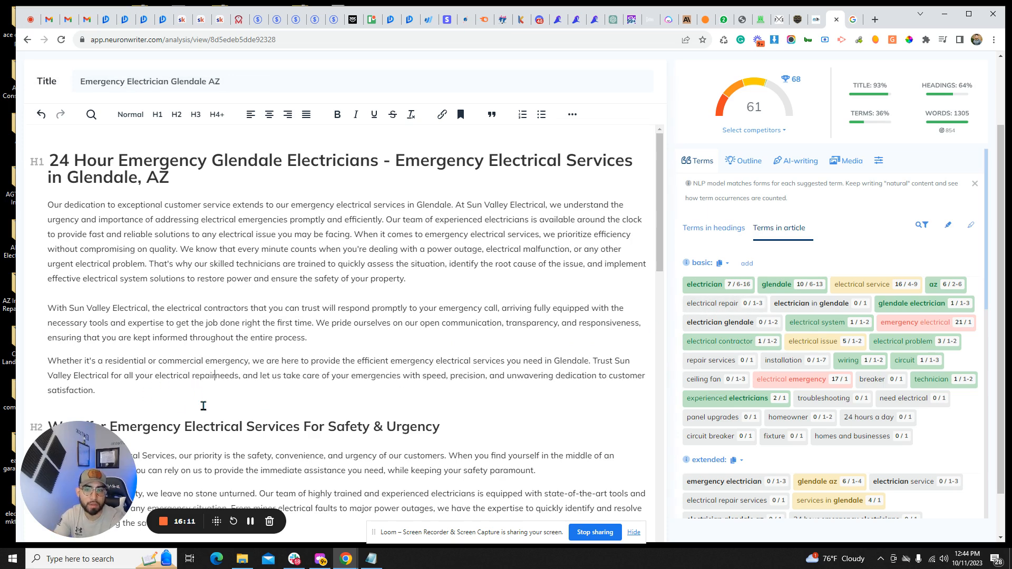
left_click(217, 389)
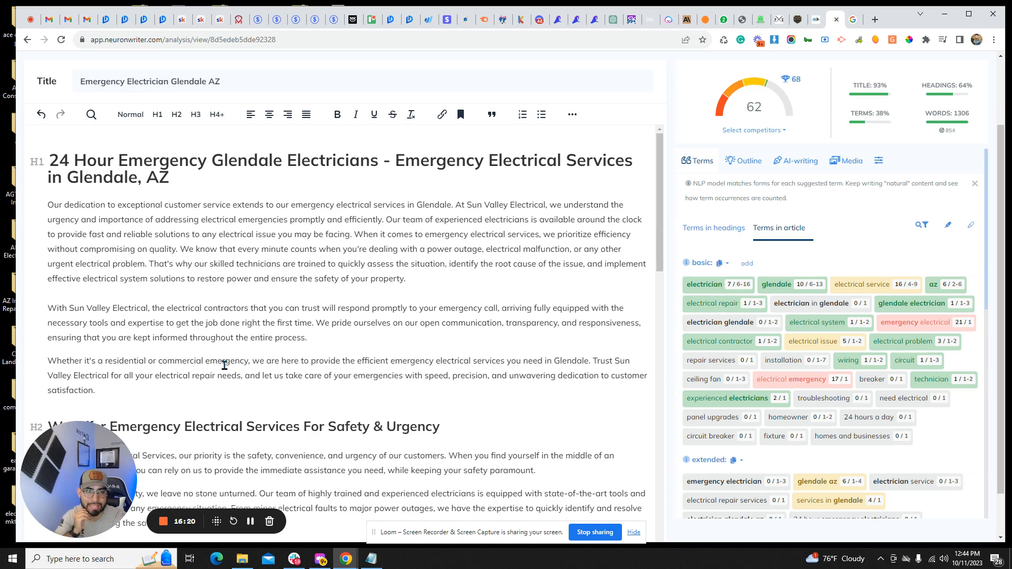
left_click(215, 396)
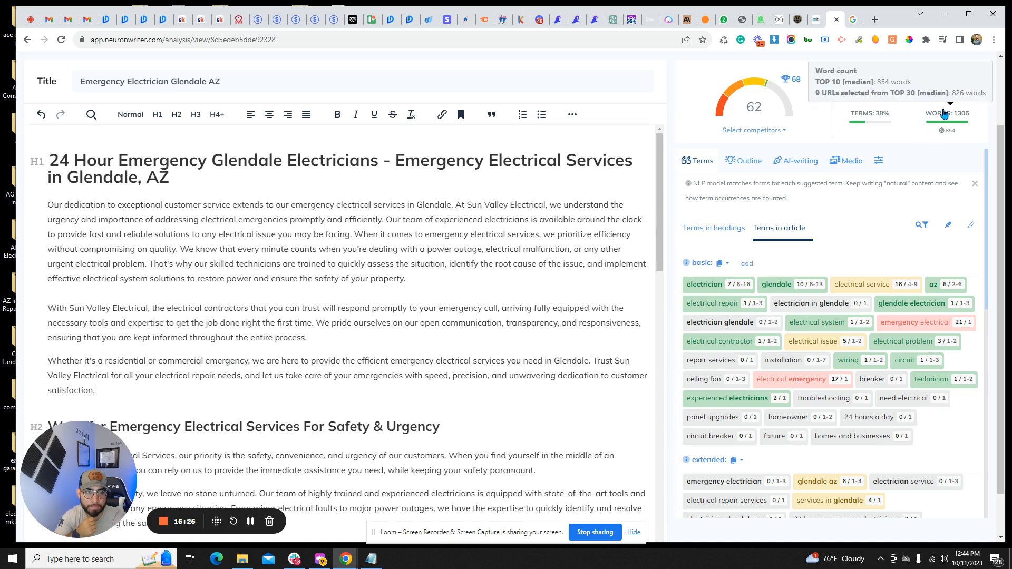
- Insert "24 hours a day that" before "you deserve" in the closing sentence of the Safety & Urgency section
scroll(259, 406, "down", 5)
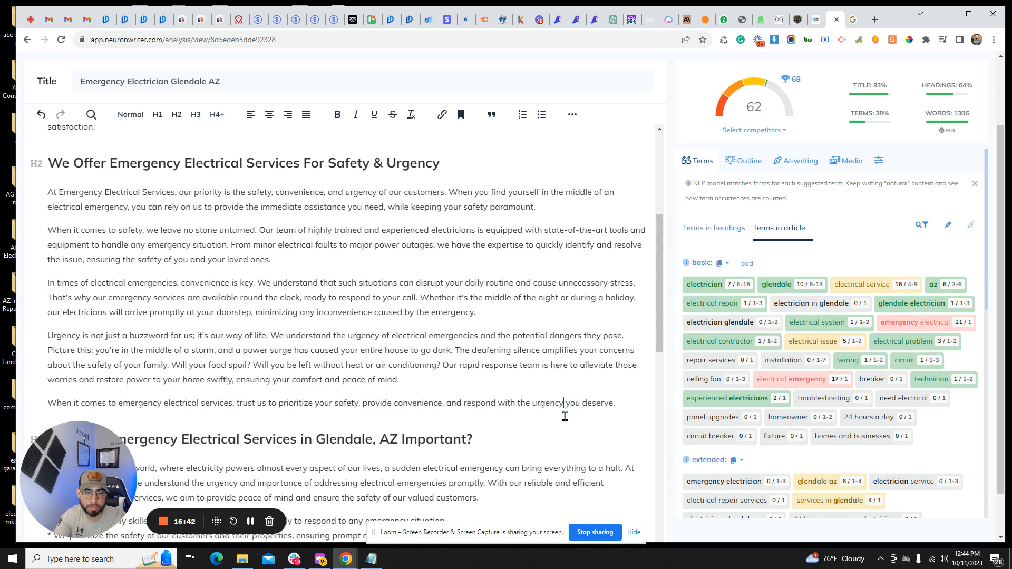
type("24 hour")
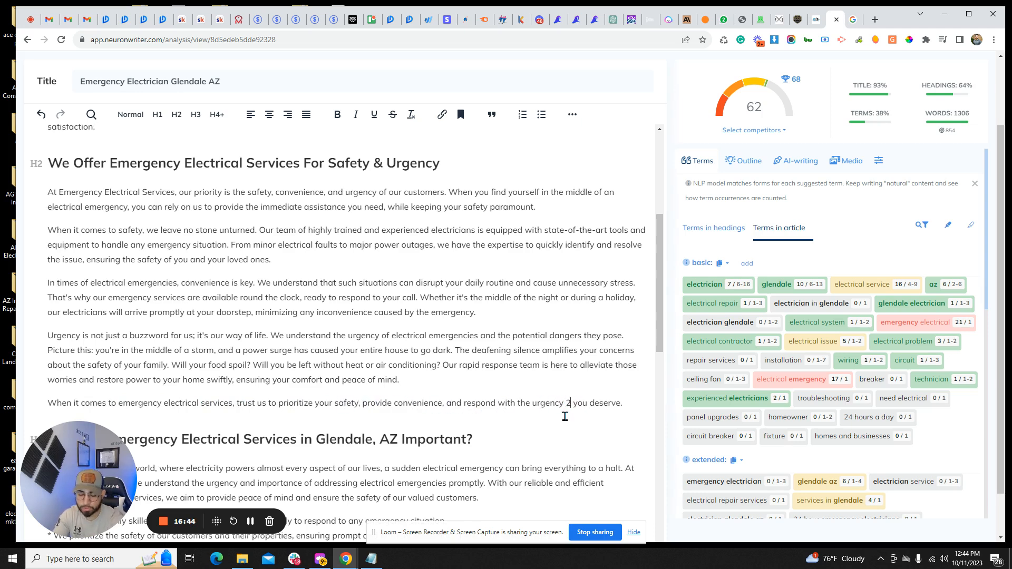
type("s a day")
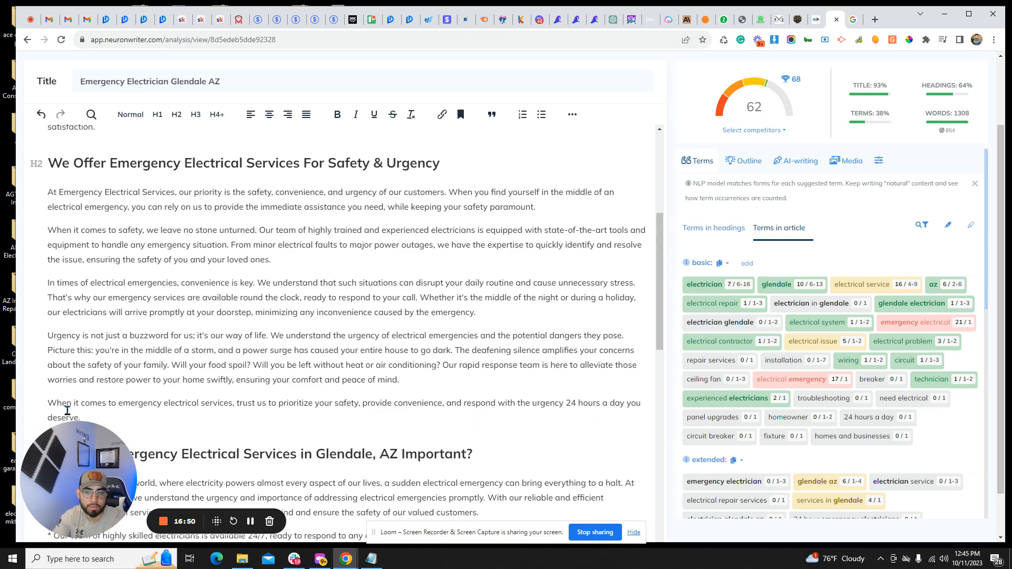
left_click_drag(77, 415, 628, 410)
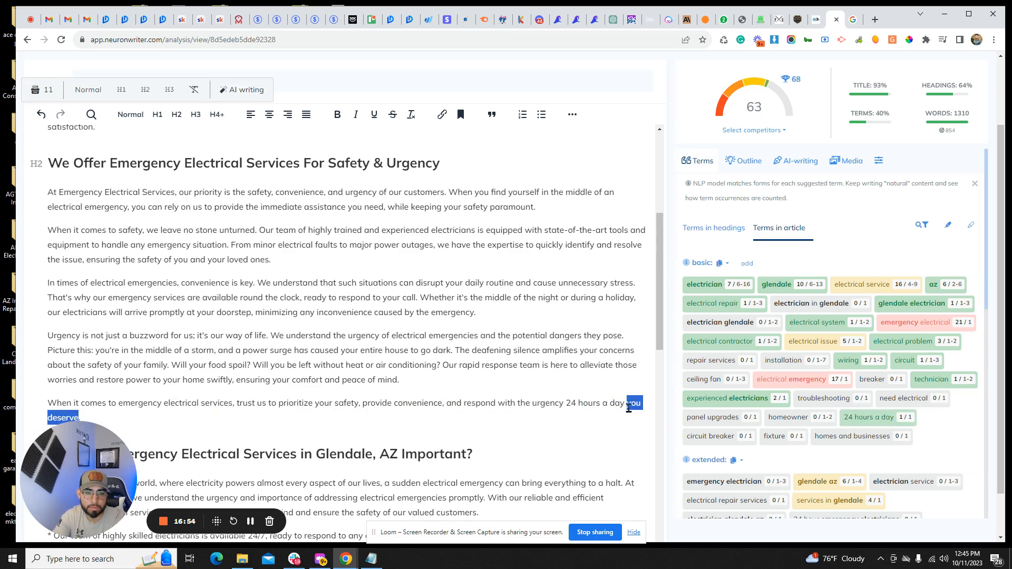
left_click(628, 409)
type("tha")
left_click(621, 420)
scroll(429, 358, "down", 1)
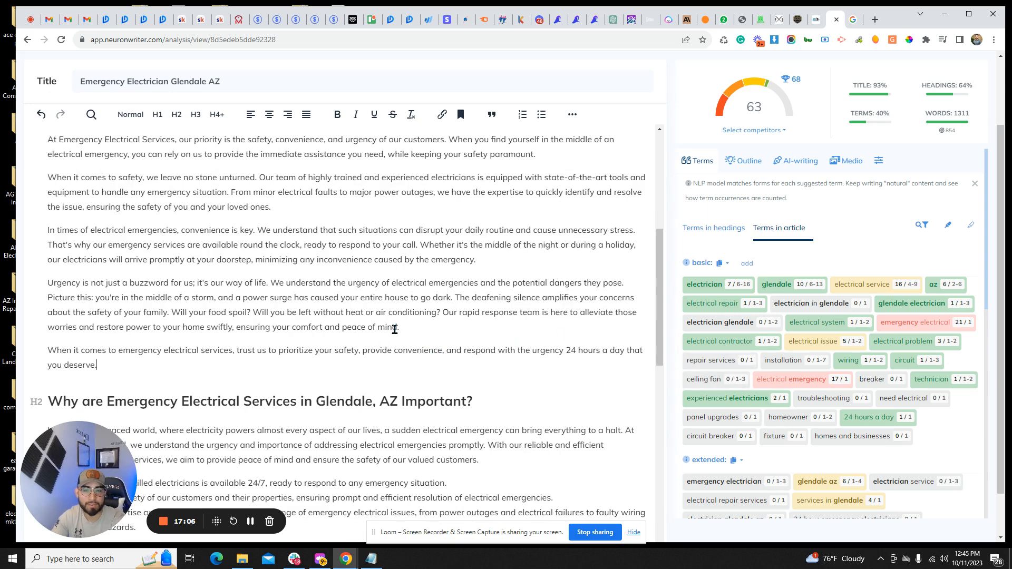
- Remove the asterisk before "Our team of highly skilled electricians" and format the lines as a bulleted list
scroll(321, 345, "up", 1)
scroll(321, 345, "down", 5)
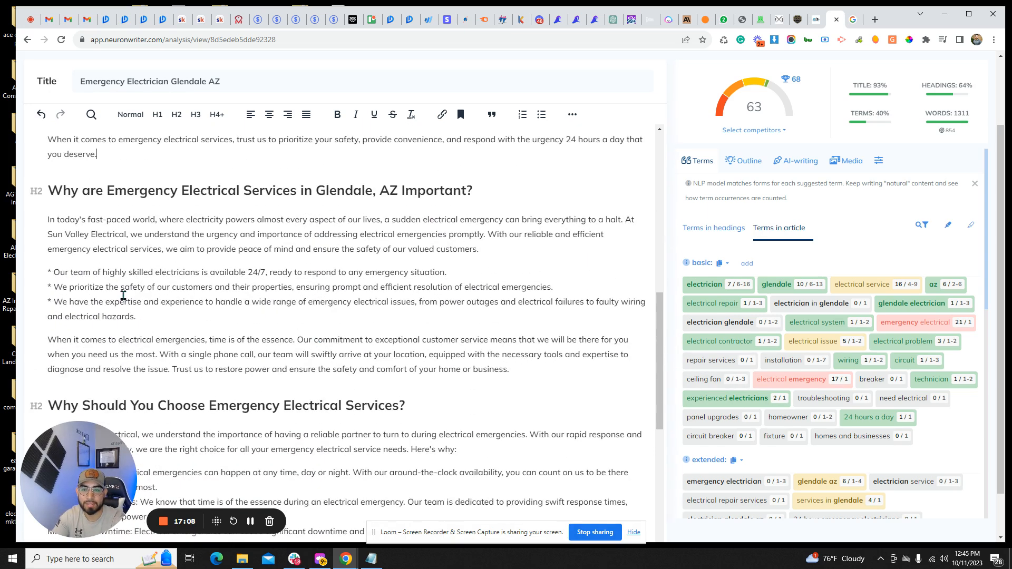
left_click(55, 272)
key("BackSpace")
key("BackSpace")
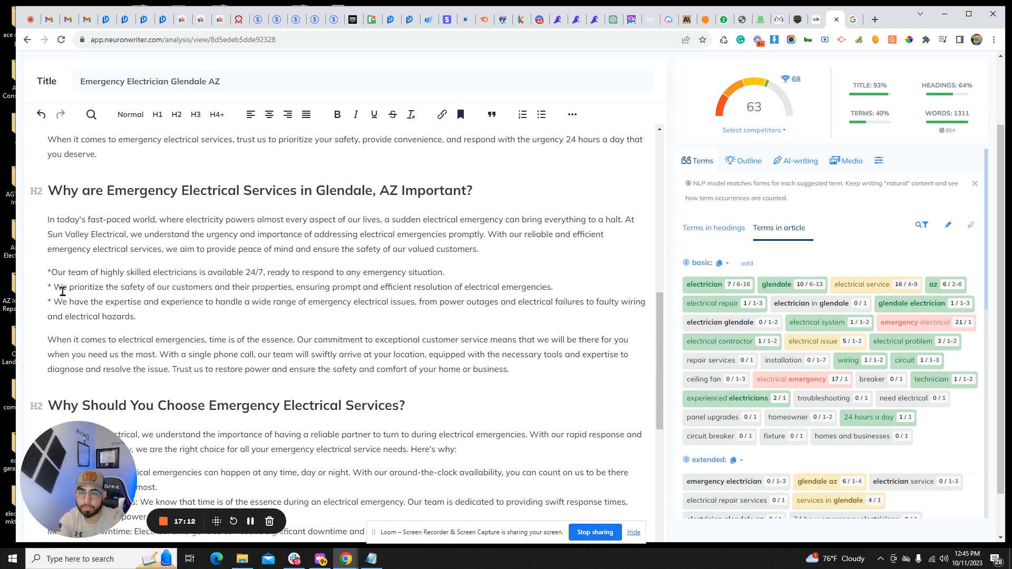
left_click(538, 122)
- Put the "We prioritize the safety" and "We have the expertise" lines in their own bullets without the asterisks
left_click(75, 287)
key("BackSpace")
key("BackSpace")
key("BackSpace")
key("Return")
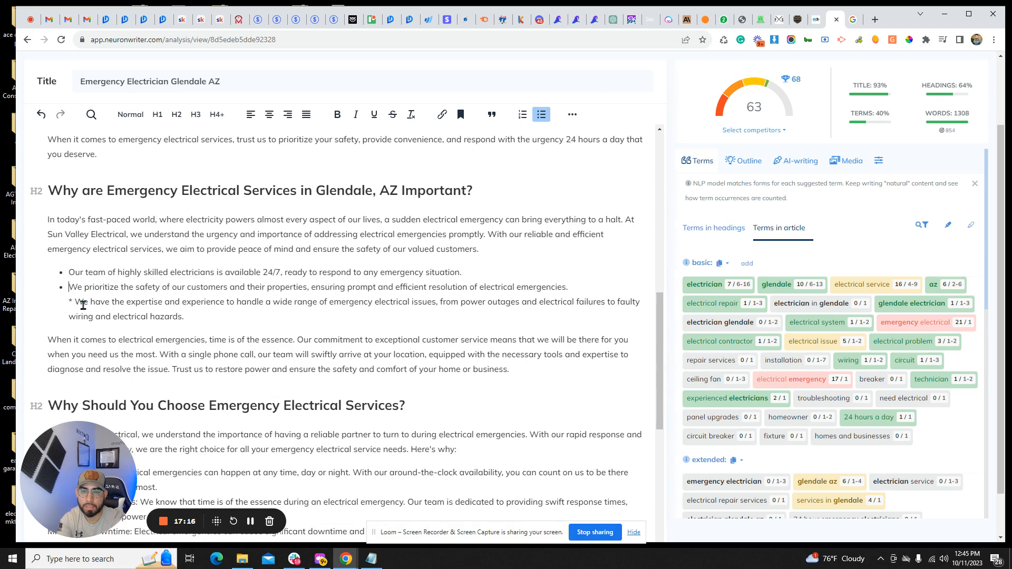
left_click(77, 302)
key("BackSpace")
key("BackSpace")
key("BackSpace")
key("Return")
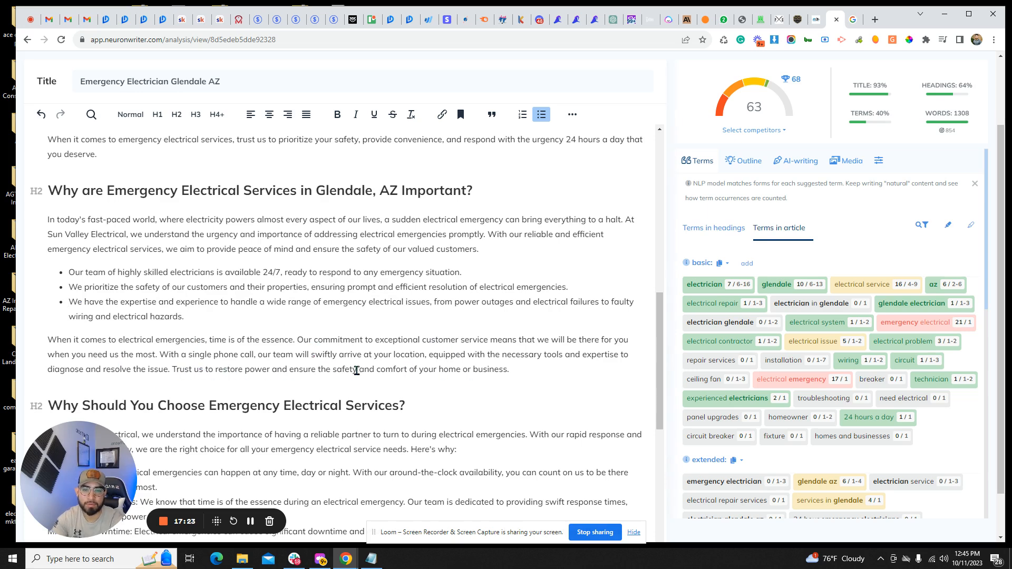
- Append "We also can provide you with ceiling fan repairs, panel upgrades, circuit breaker upgrades and much more for your homes and businesses." after "home or business."
left_click(539, 371)
type("We also can provide yo")
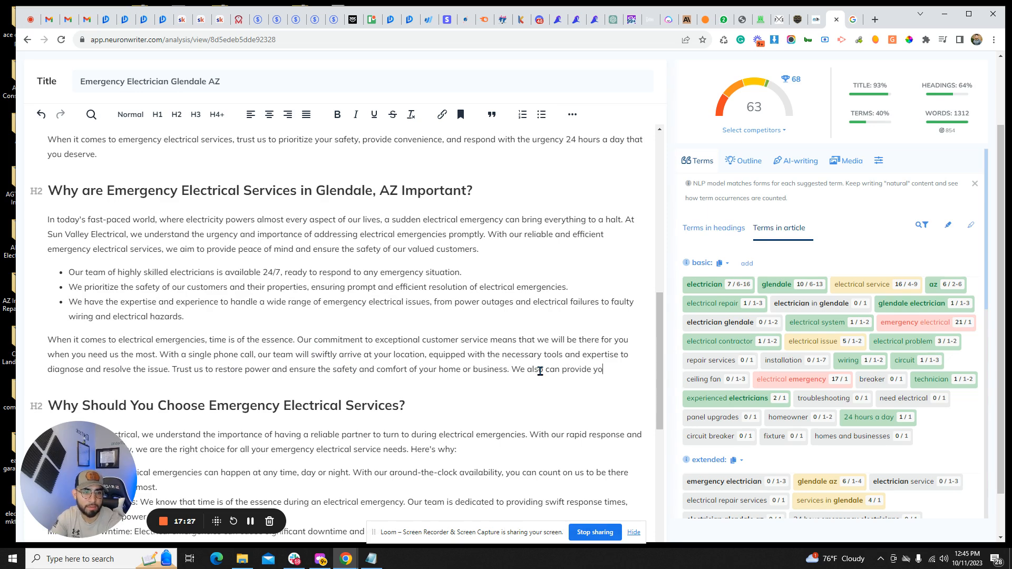
type("u with ceiling fan repairs, panel up")
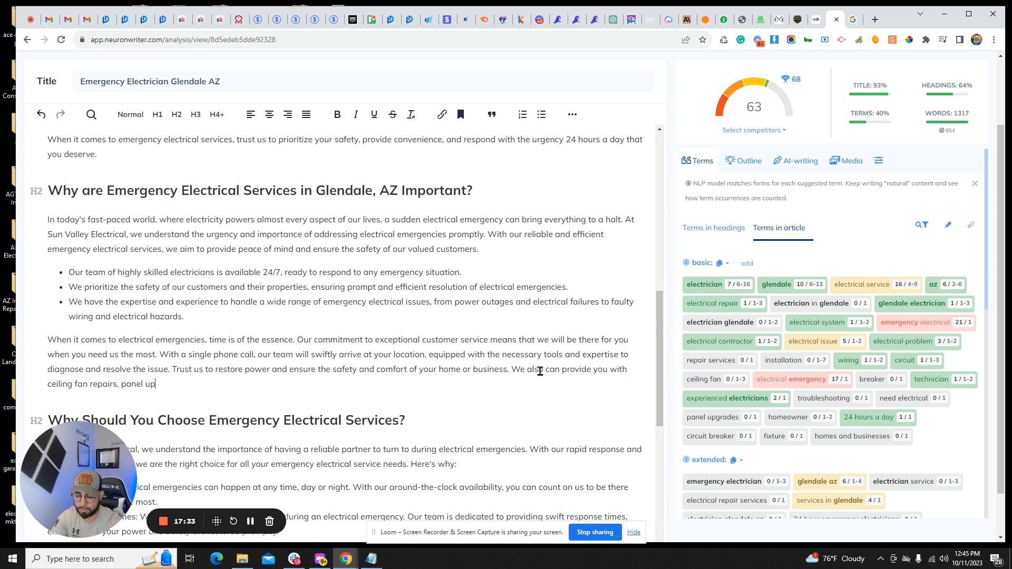
type("grades,")
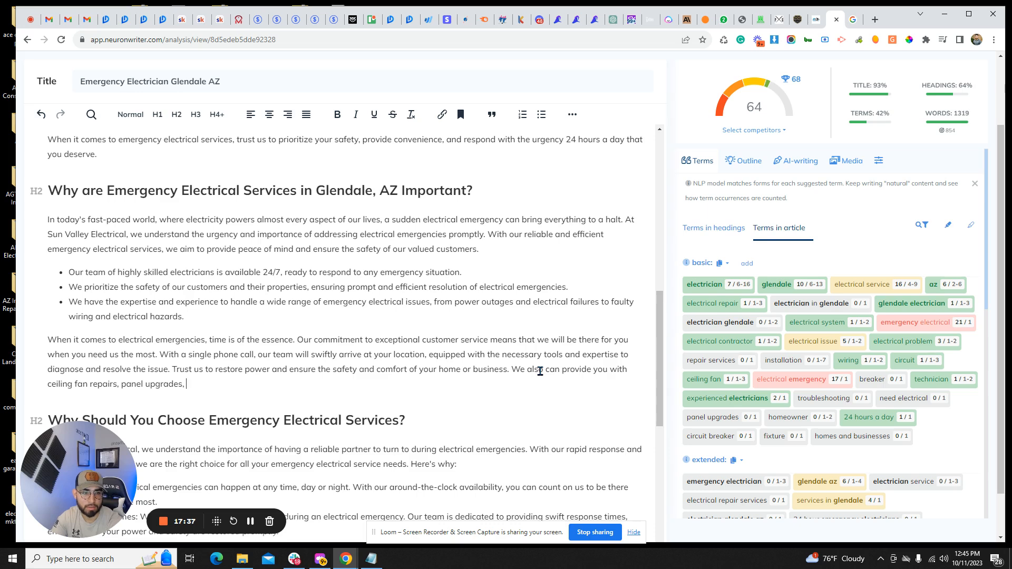
type(" circ")
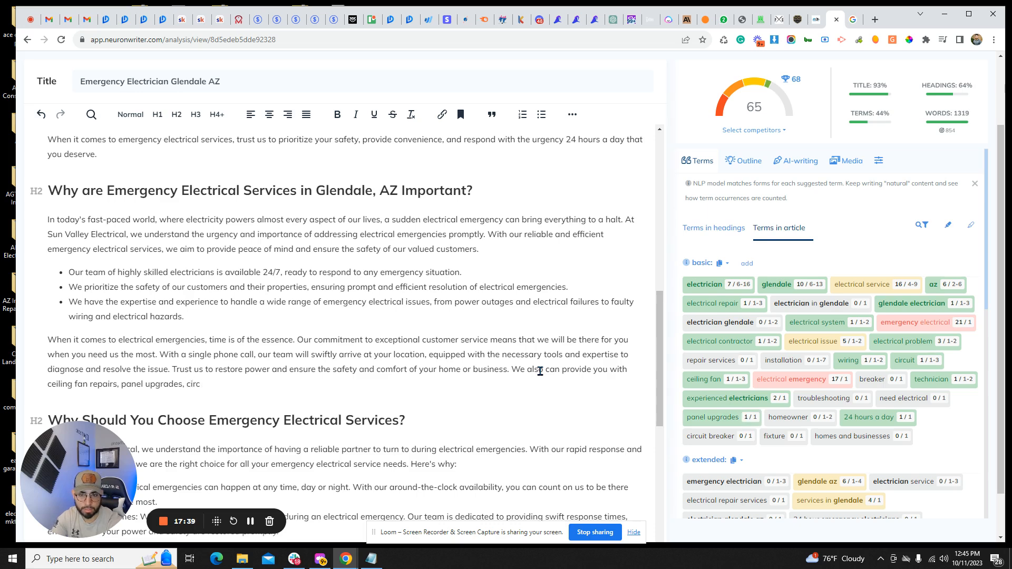
type("uit breaker")
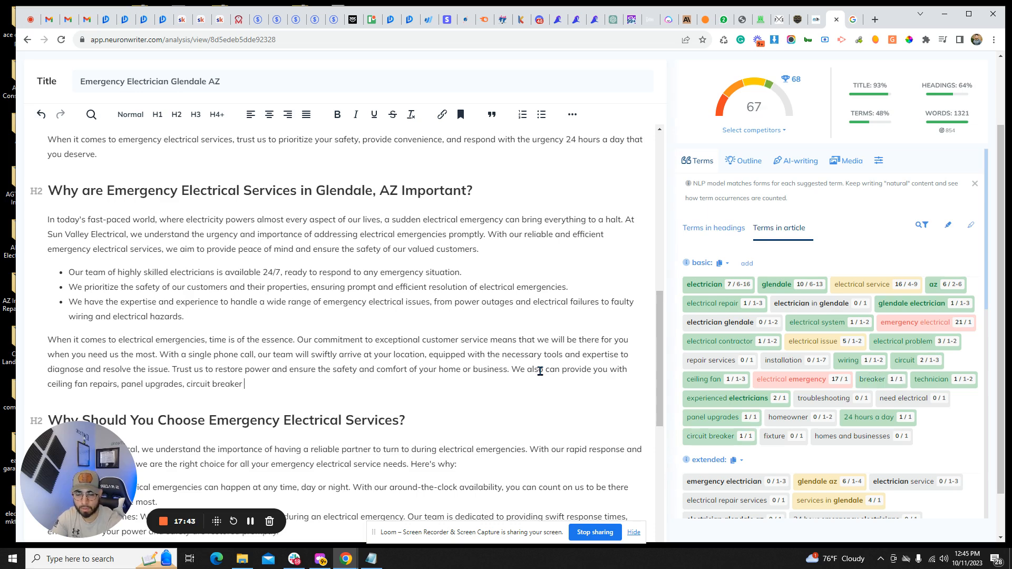
type(" upgrades")
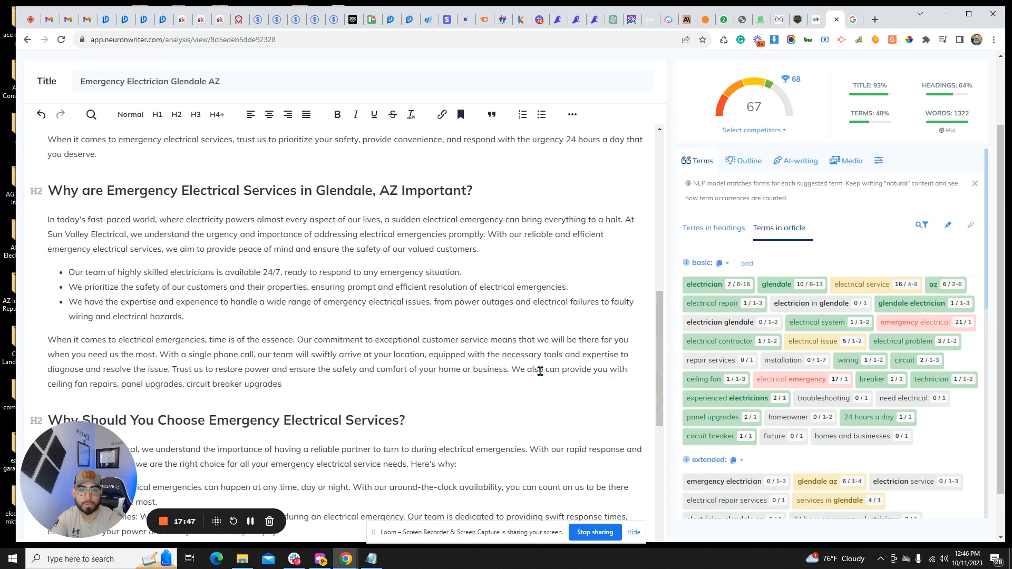
type(" and much more for your homes and businesses.")
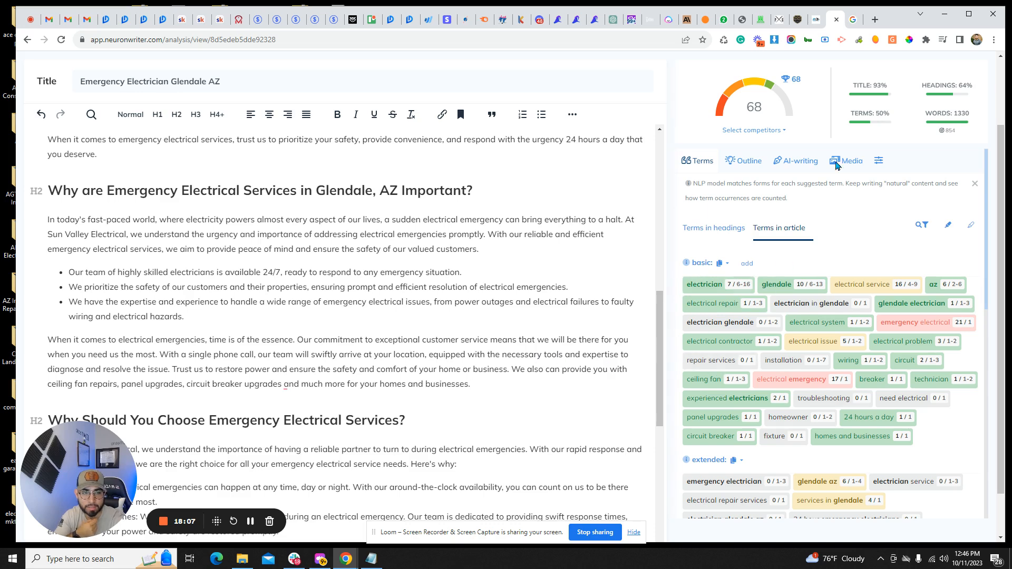
- Accept the suggested correction that adds a comma after "circuit breaker upgrades" in the new sentence
mouse_move(799, 80)
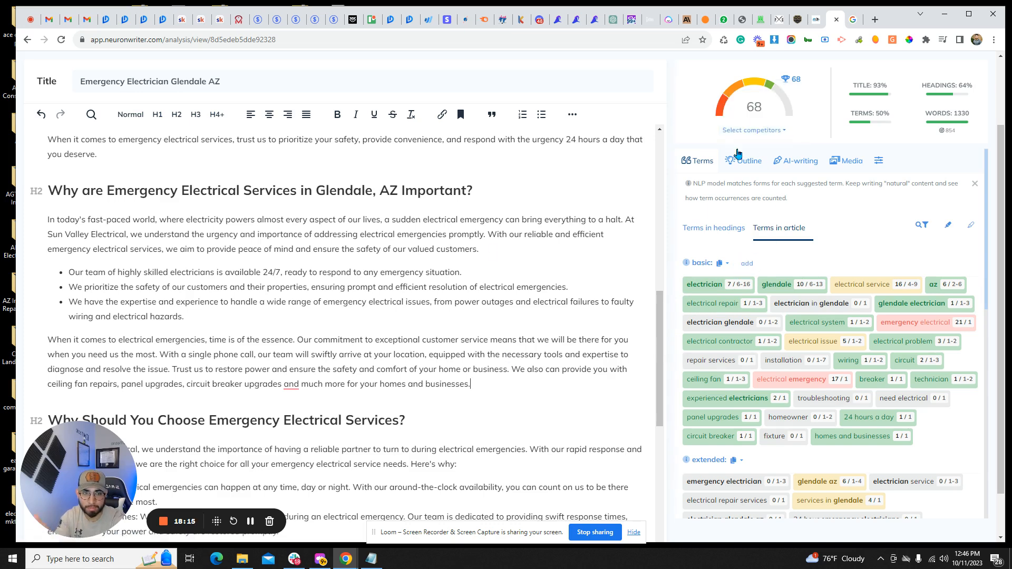
mouse_move(288, 387)
left_click(287, 408)
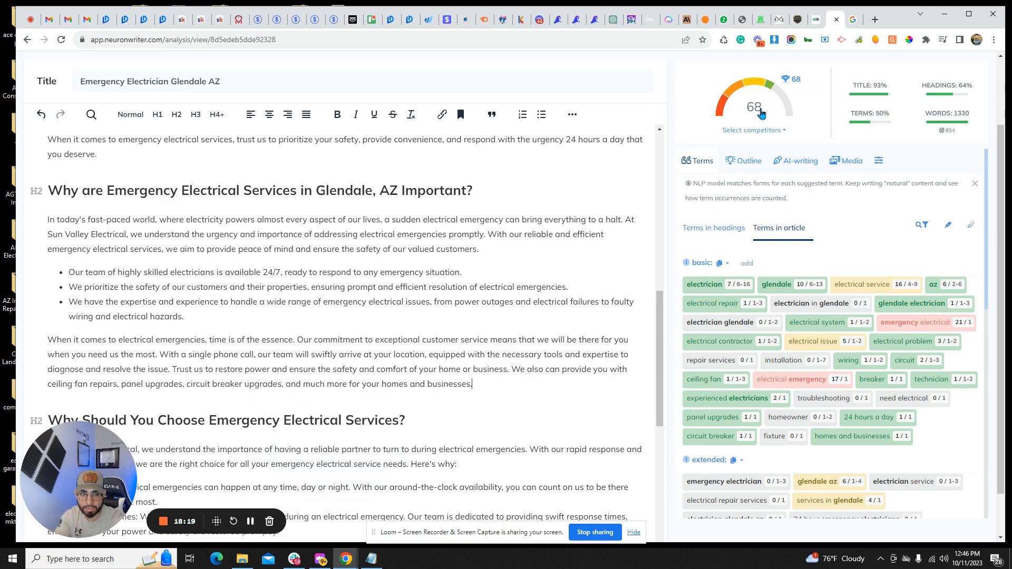
- Extend the page's meta title to "Emergency Electrician Glendale AZ | Sun Valley Electrical"
scroll(254, 313, "up", 4)
scroll(254, 313, "up", 3)
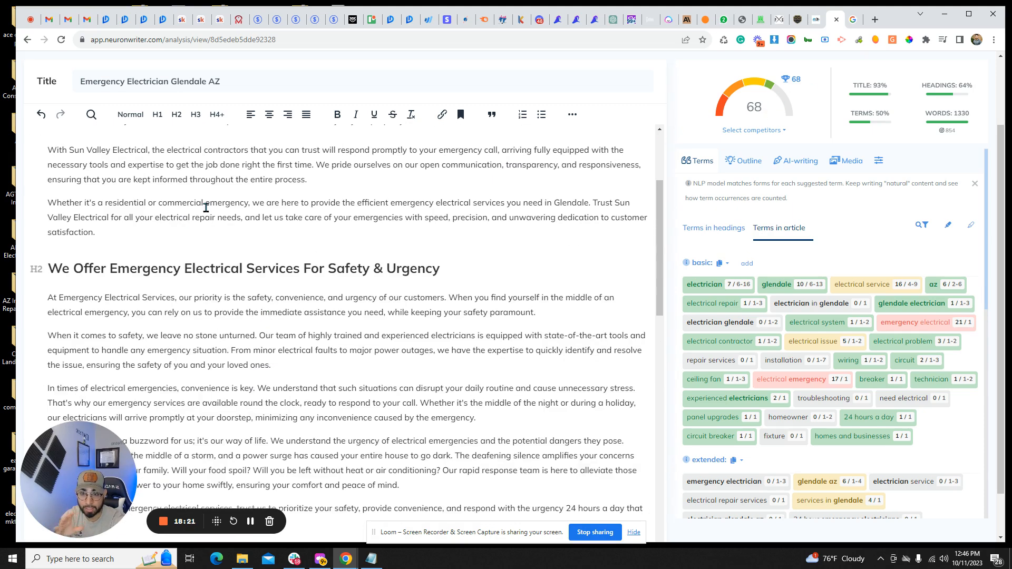
scroll(318, 272, "up", 3)
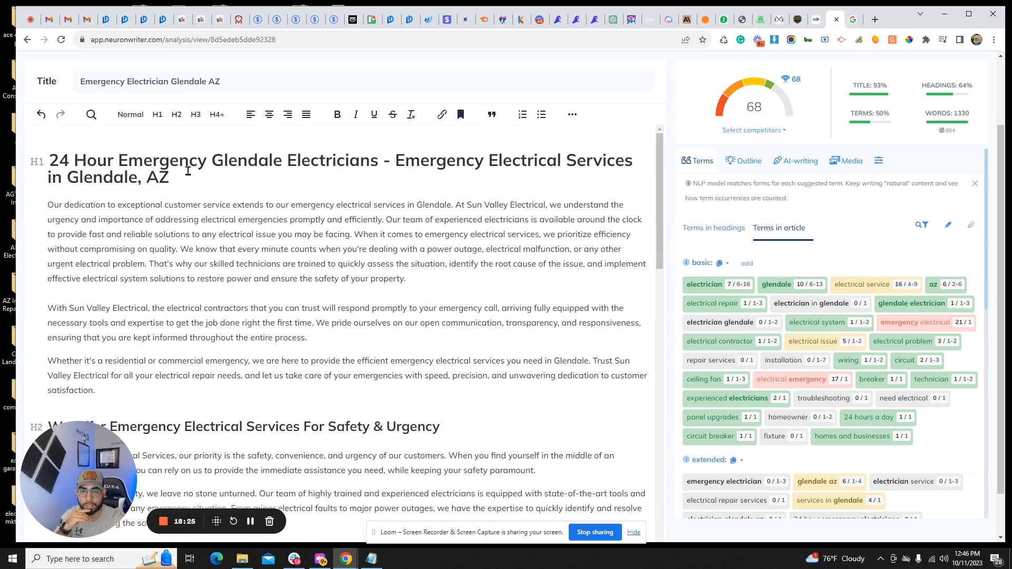
left_click_drag(147, 236, 110, 281)
left_click(173, 178)
scroll(270, 222, "up", 2)
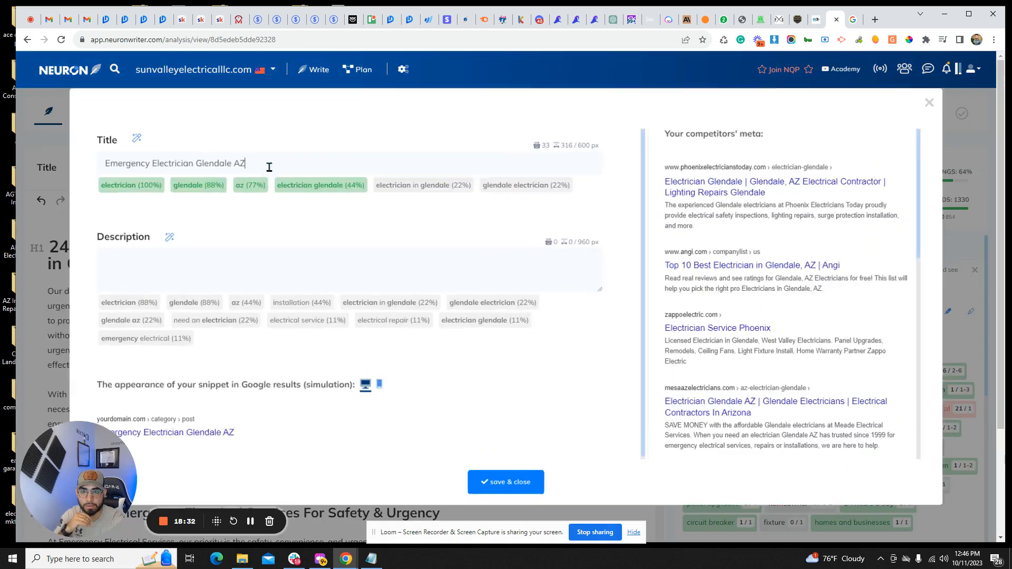
left_click(265, 169)
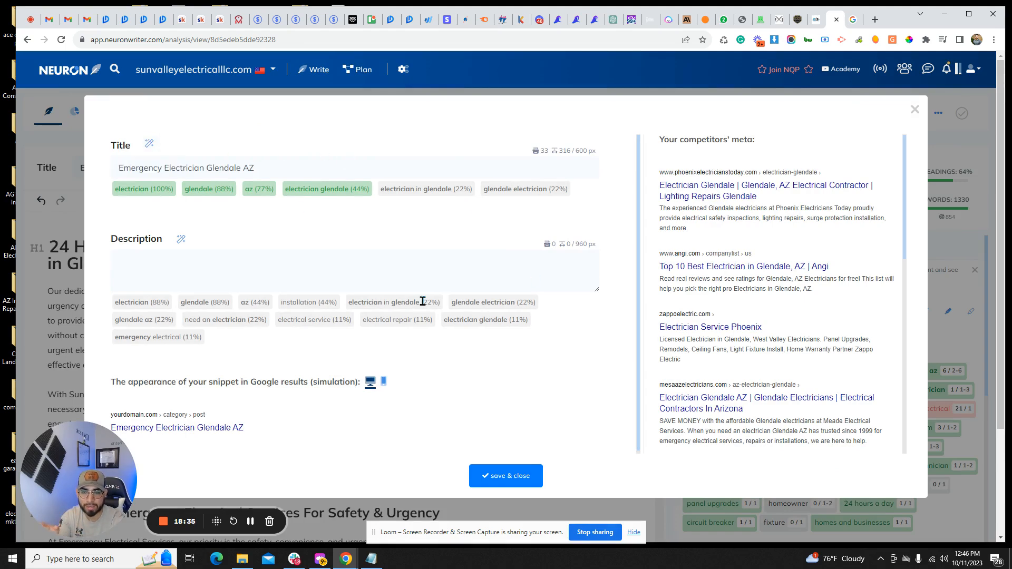
scroll(719, 199, "down", 6)
scroll(763, 323, "up", 6)
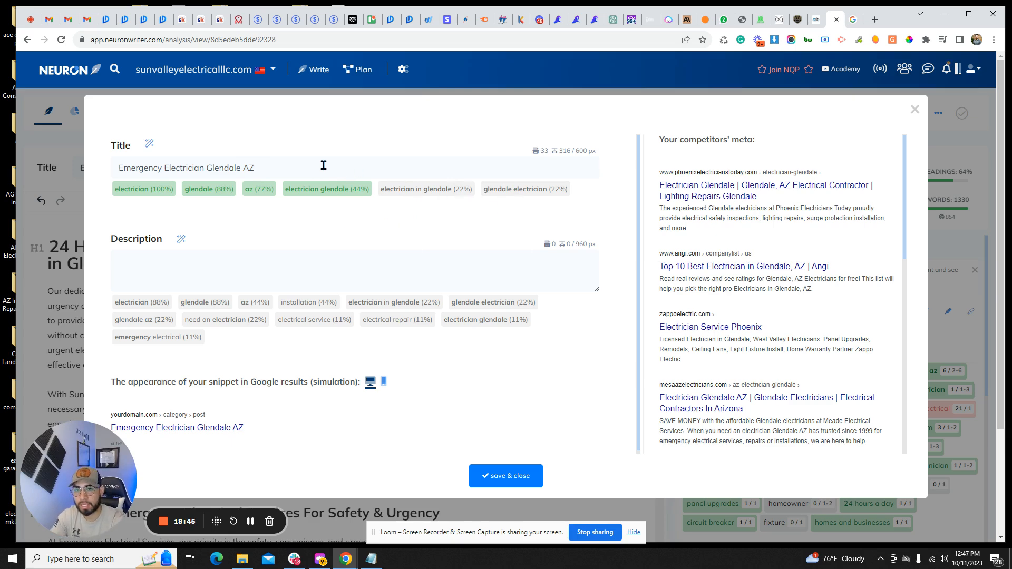
type("Sun Valley")
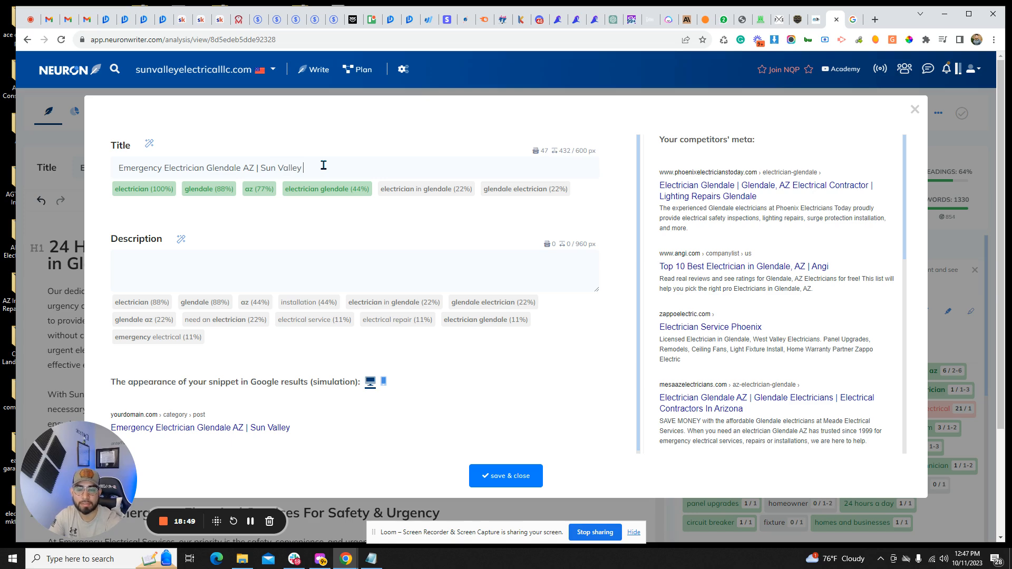
type(" Electrical")
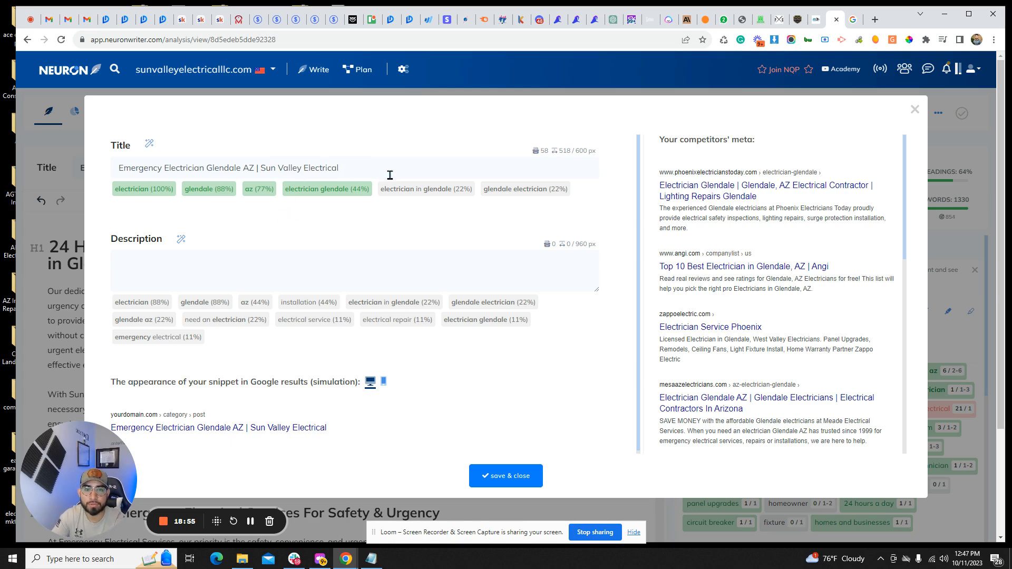
left_click_drag(119, 170, 257, 168)
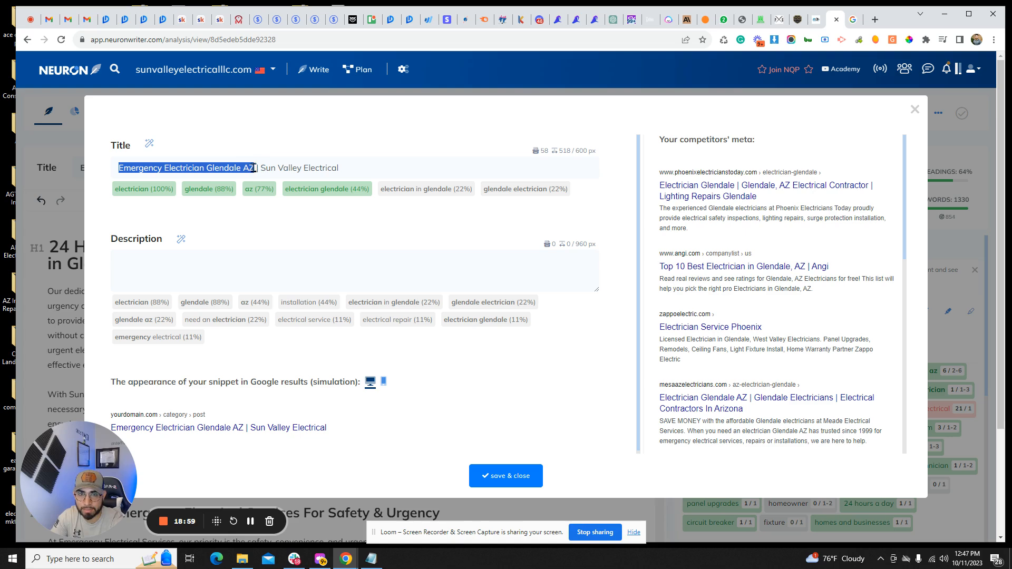
- Generate an AI meta description, add "Give us a call today!" at its end, and save the title and description
left_click(239, 264)
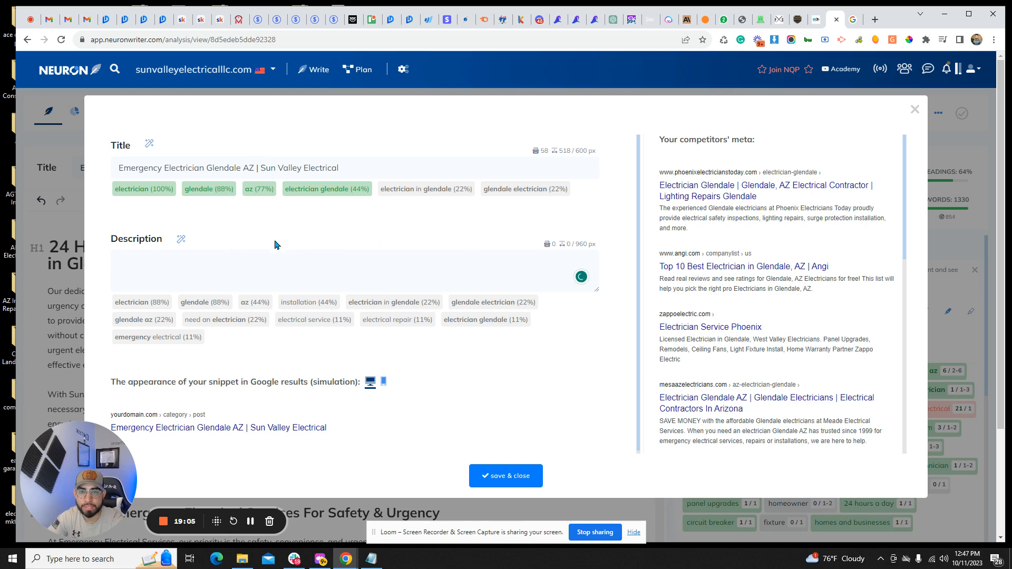
left_click(181, 241)
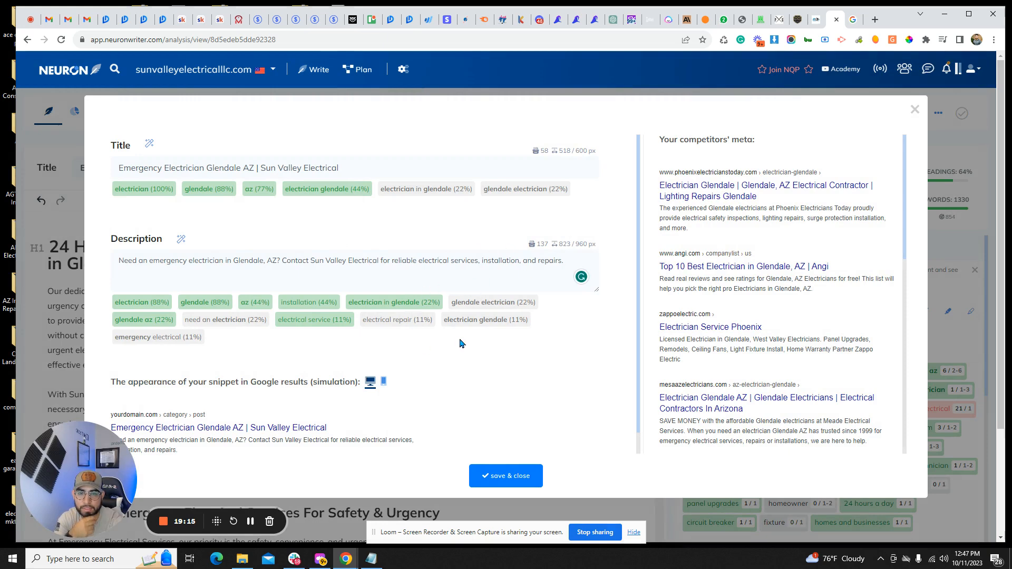
scroll(272, 414, "down", 1)
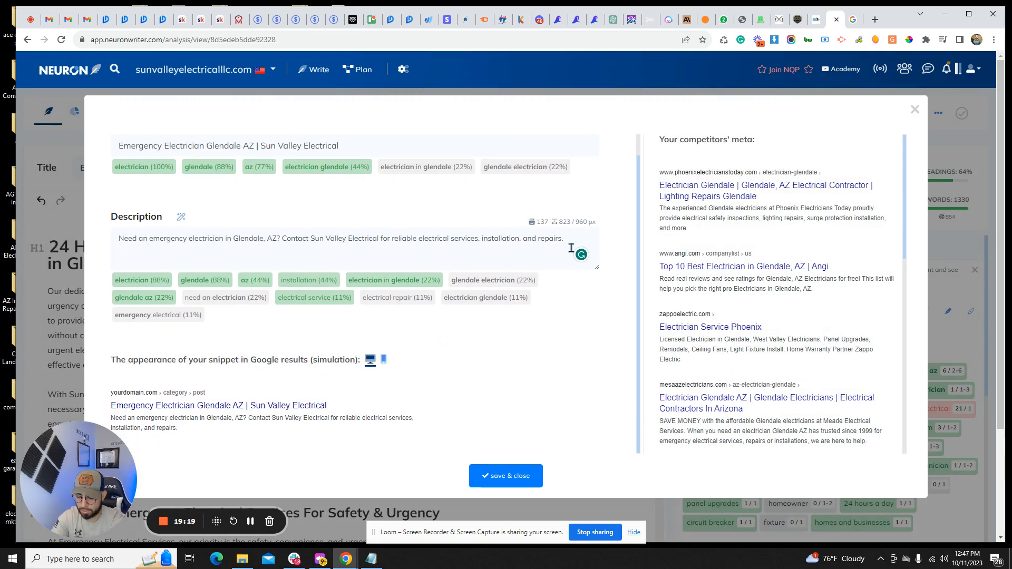
type("ive us a call today!")
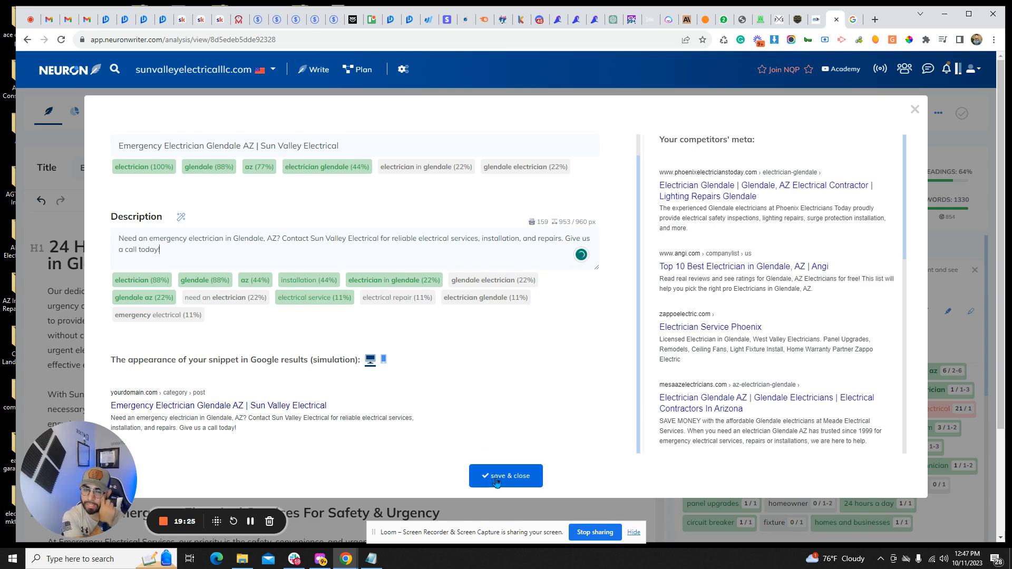
scroll(386, 396, "up", 1)
scroll(387, 401, "up", 1)
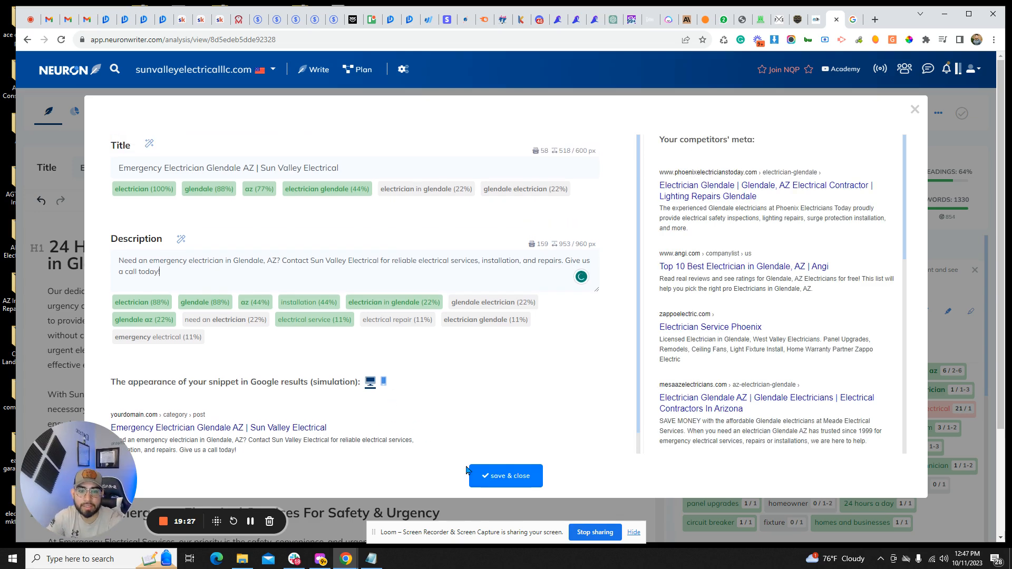
left_click(503, 476)
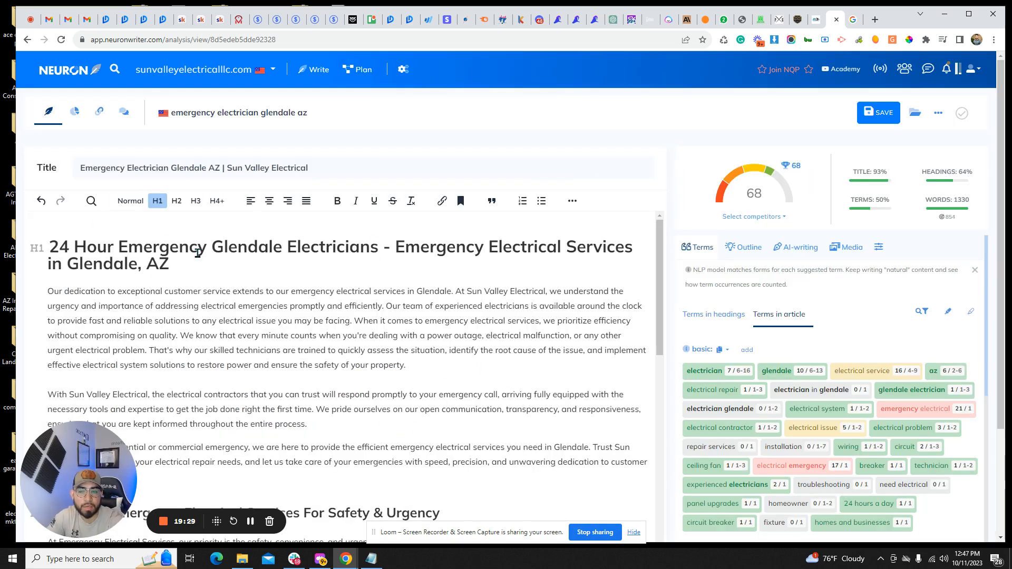
scroll(300, 306, "down", 6)
scroll(303, 306, "up", 6)
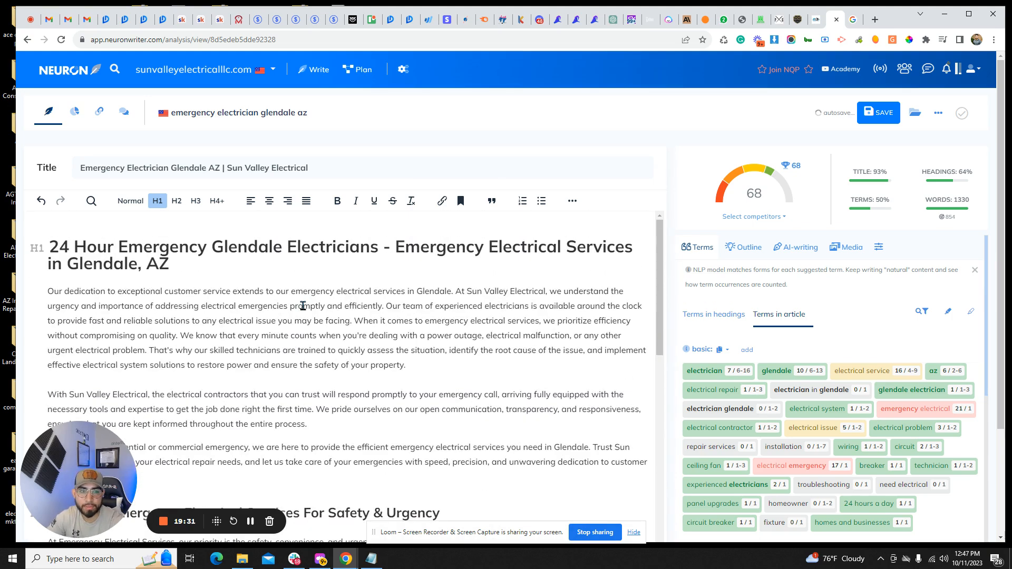
scroll(305, 311, "down", 2)
scroll(316, 322, "up", 2)
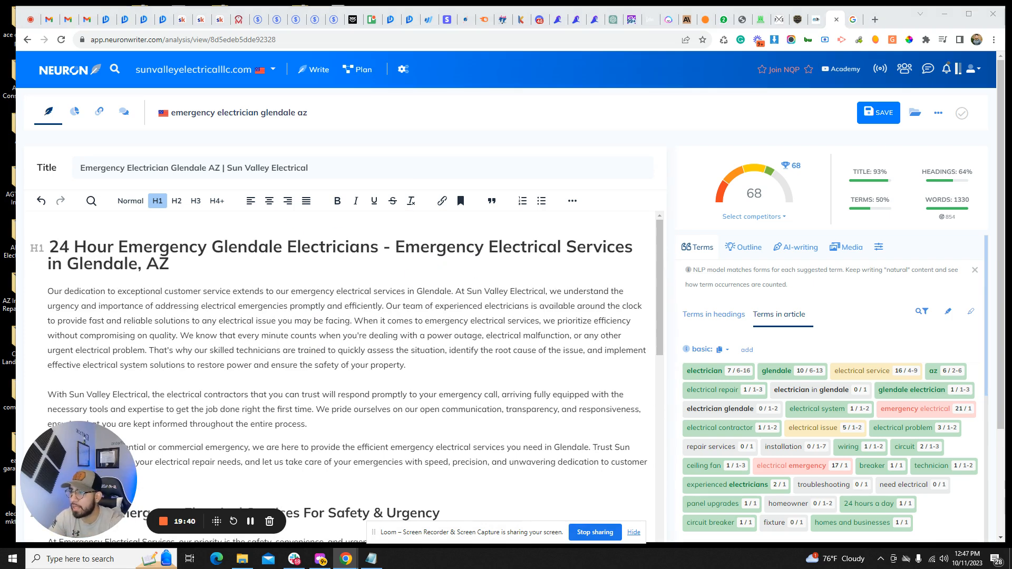
- Examine the content scores and word counts of the top-ranking pages in the competitor analysis
left_click(75, 118)
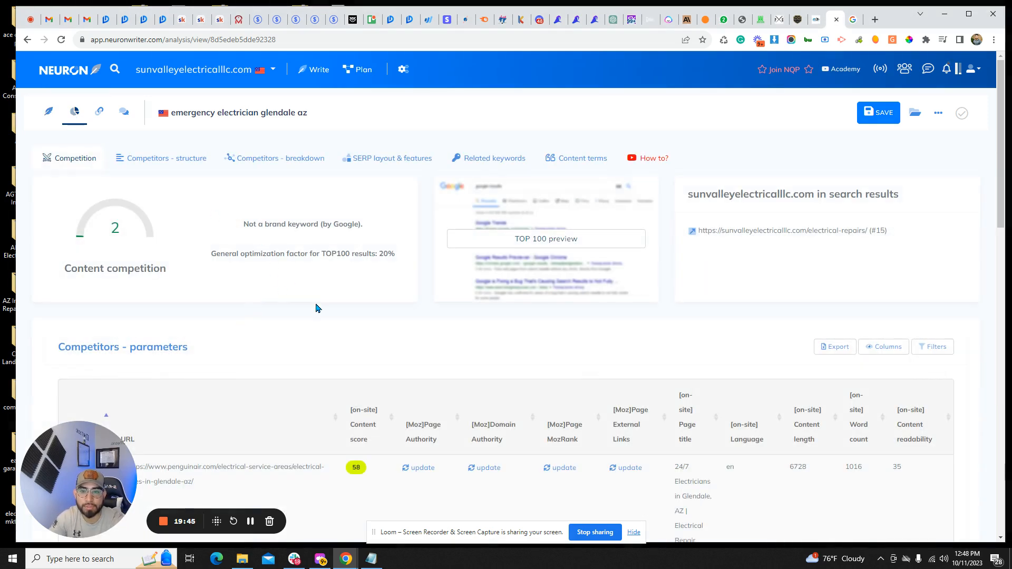
scroll(315, 306, "down", 3)
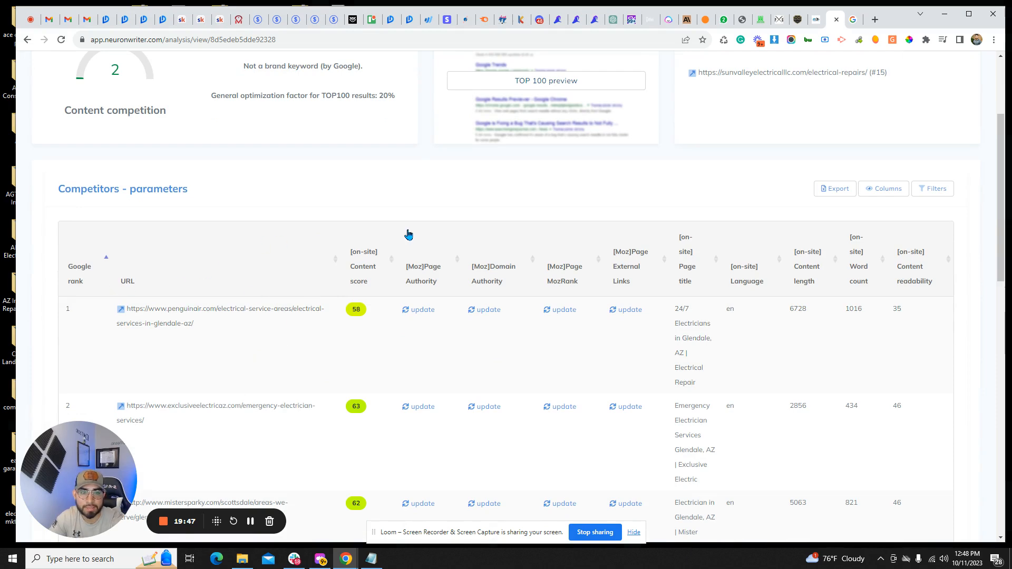
scroll(231, 263, "down", 1)
scroll(230, 263, "down", 1)
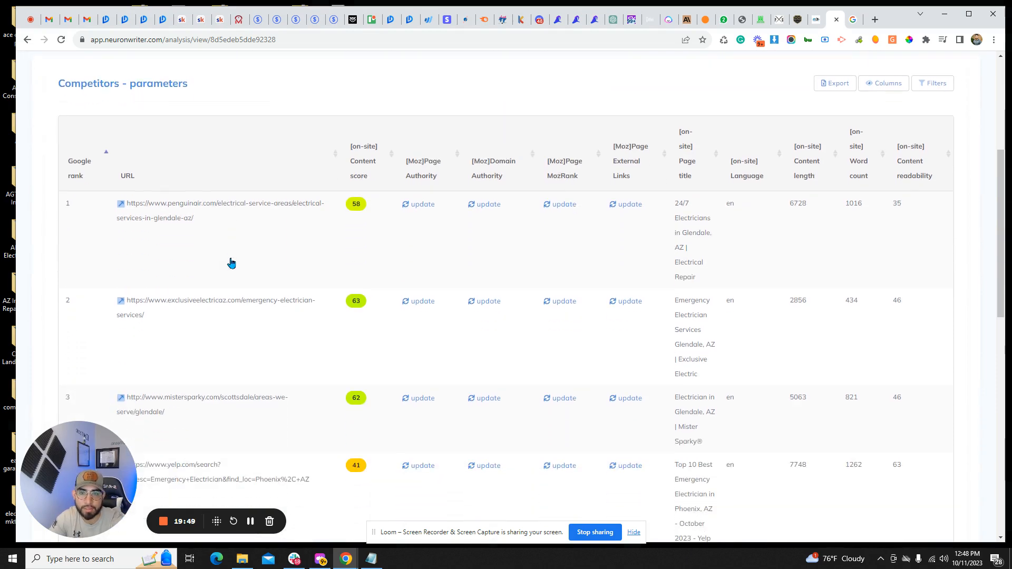
scroll(232, 264, "up", 2)
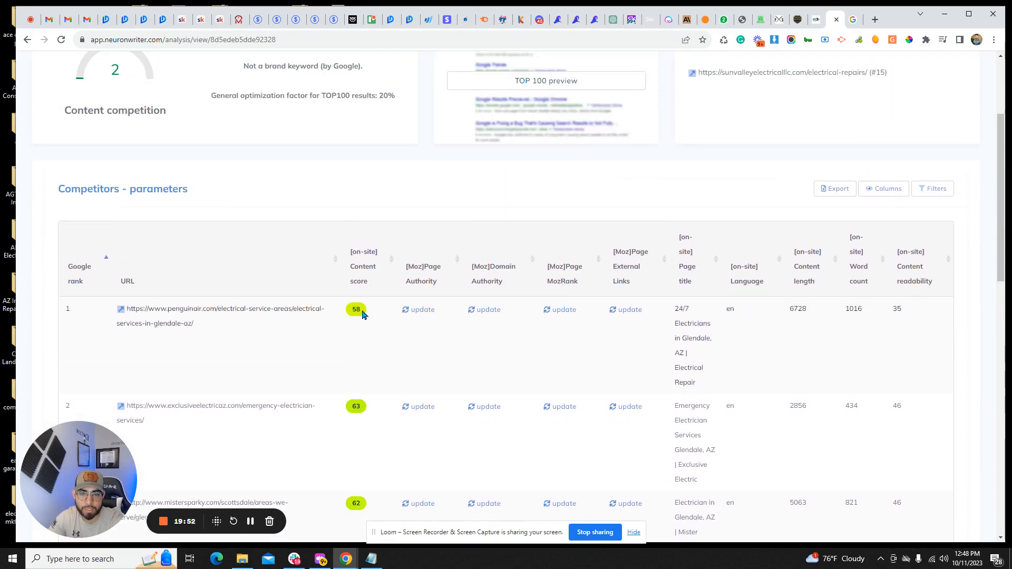
scroll(362, 314, "up", 3)
- Review the competitors' page structure overview, comparing the H1, H2 and H3 headings of the ranking pages
left_click(171, 161)
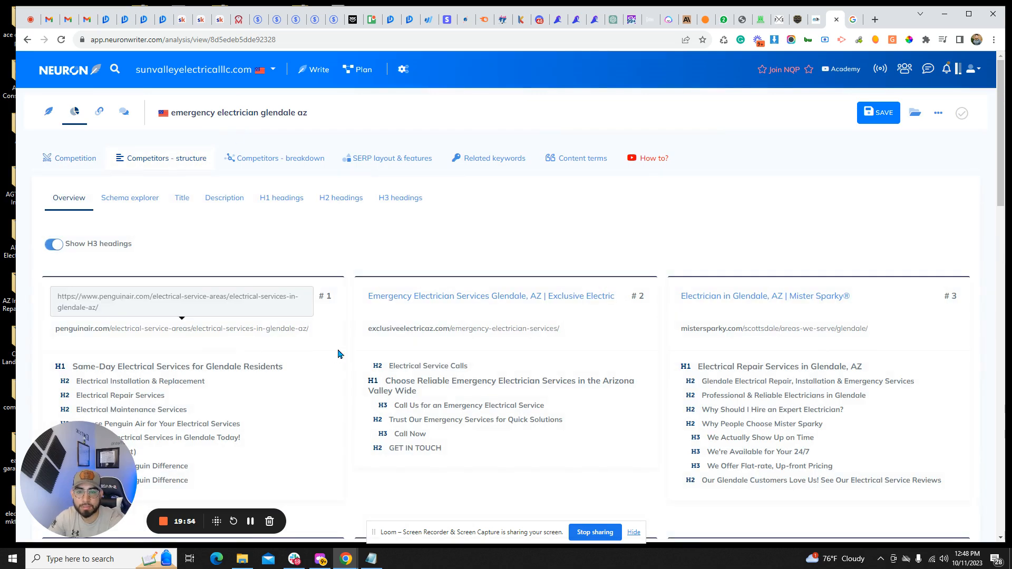
scroll(289, 258, "down", 2)
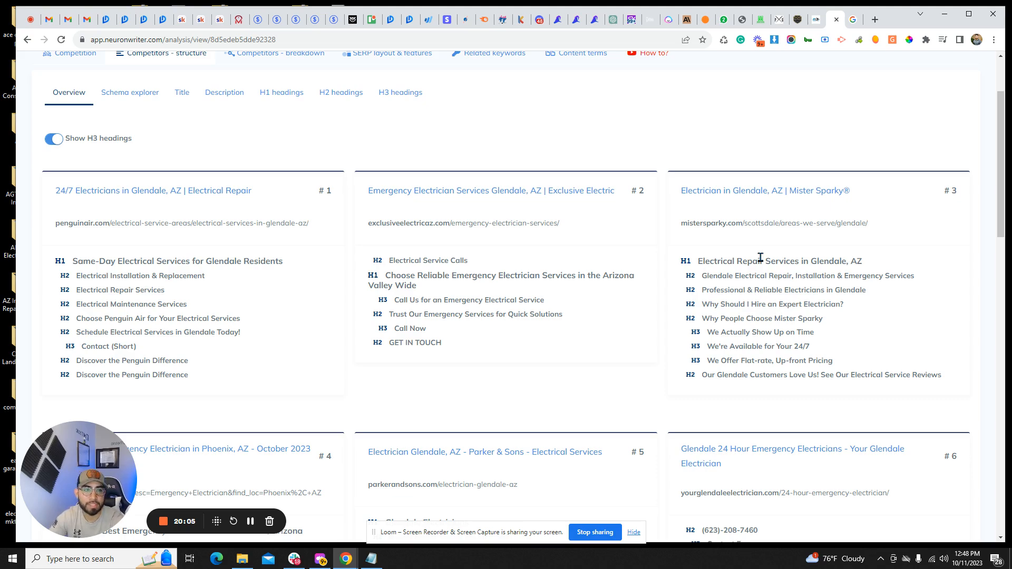
scroll(760, 258, "down", 5)
scroll(780, 263, "up", 8)
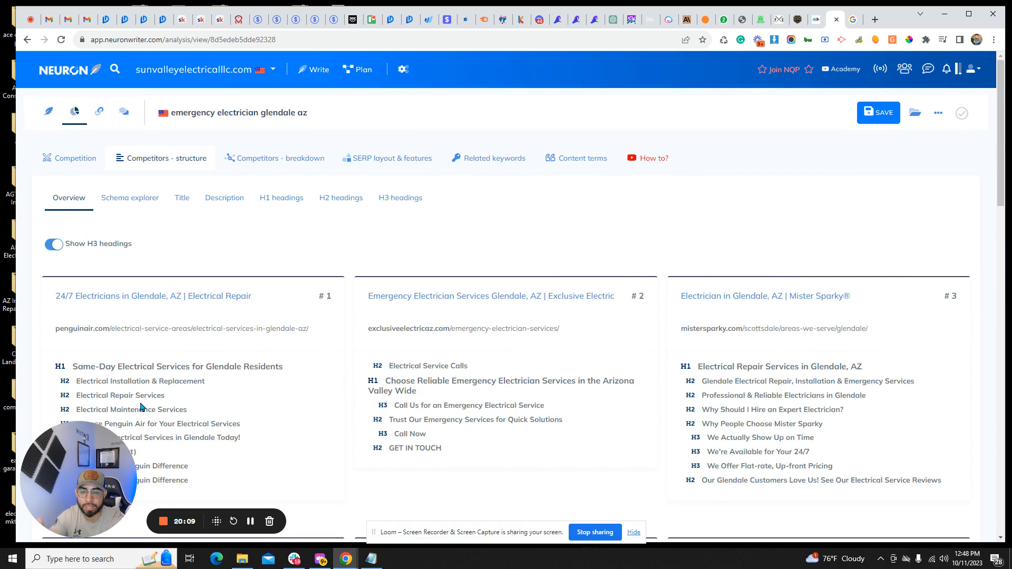
- Check the suggested H1 and H2 heading terms in the article editor and return to the competitors' structure overview
left_click(50, 121)
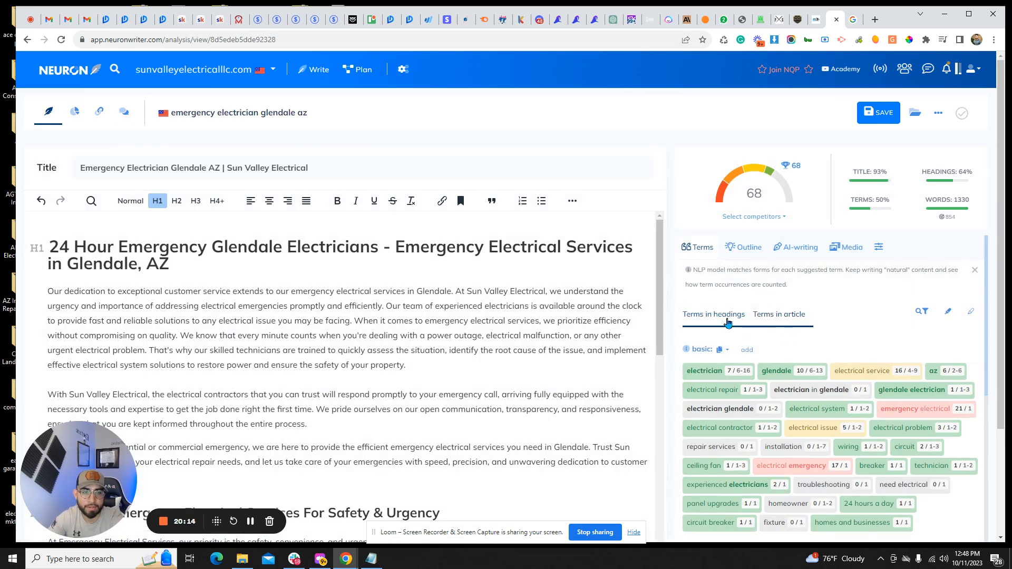
left_click(728, 323)
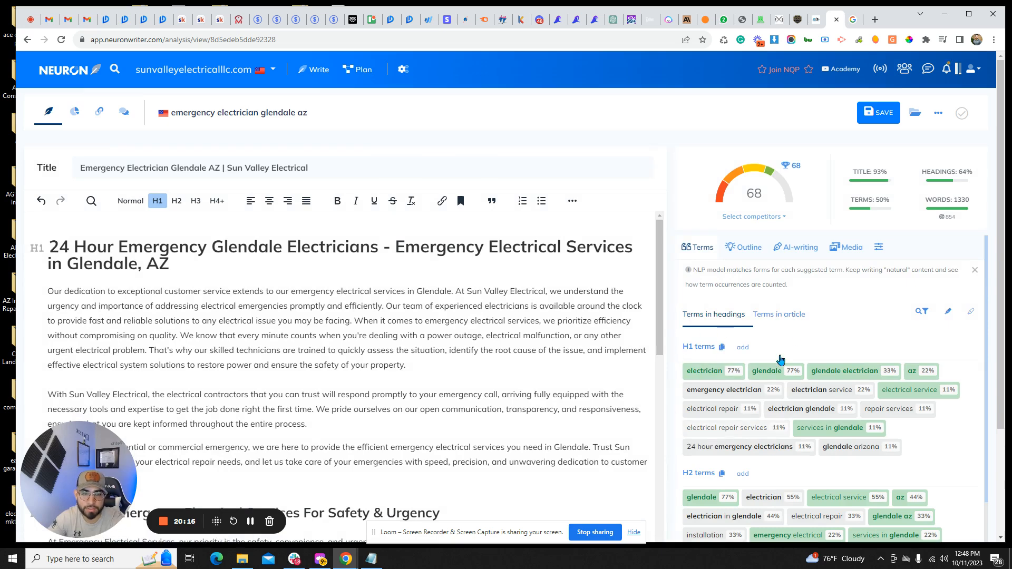
left_click(774, 320)
left_click(83, 121)
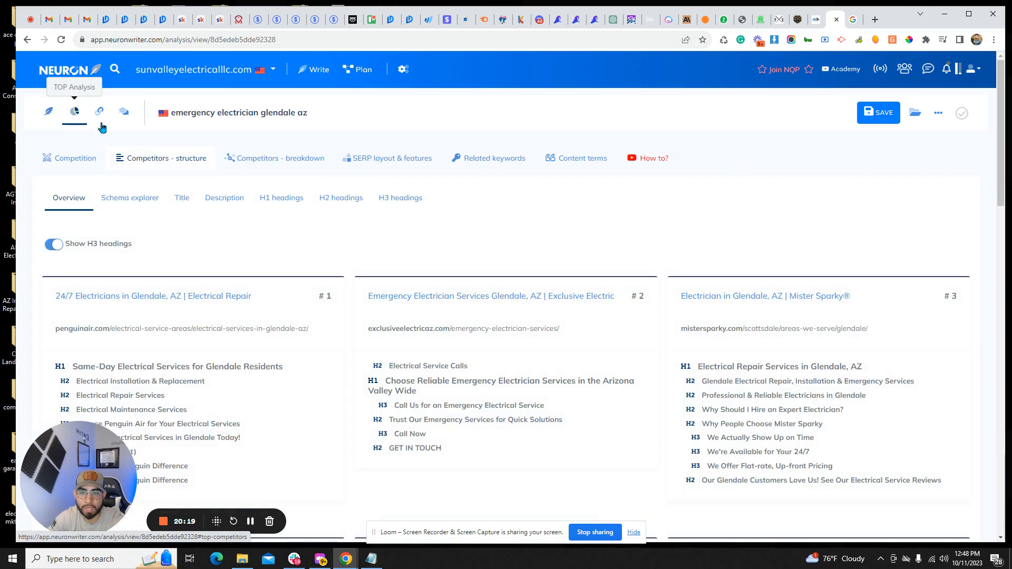
- Review the competitors' breakdown, SERP layout and on-site features, and the related searches and keywords for the target query
left_click(285, 159)
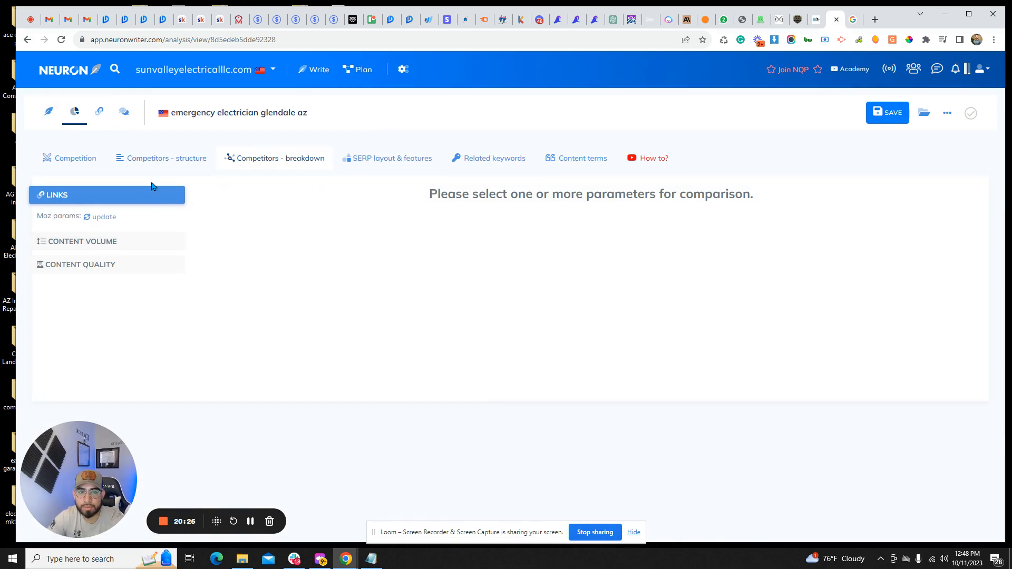
left_click(402, 161)
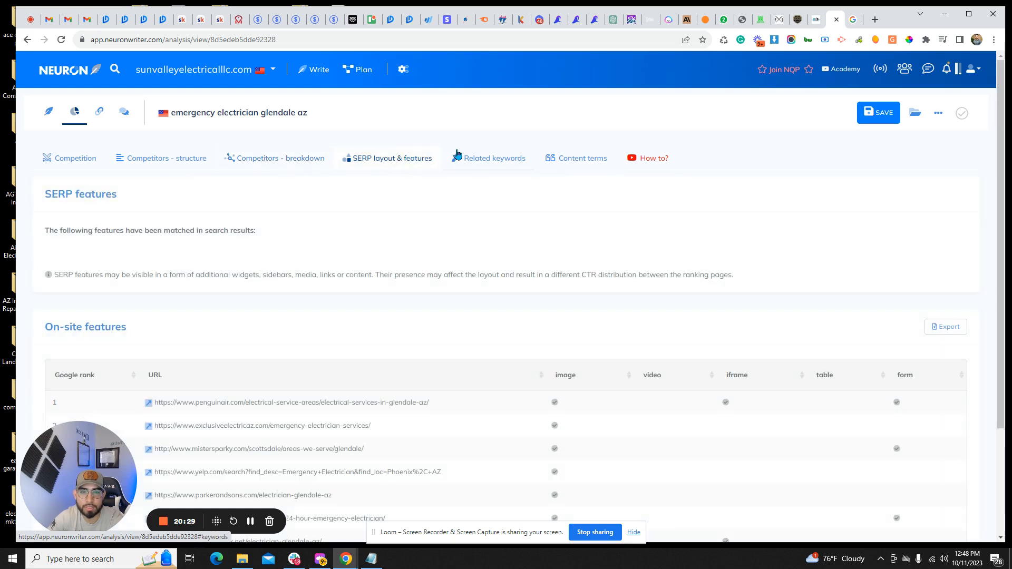
left_click(505, 160)
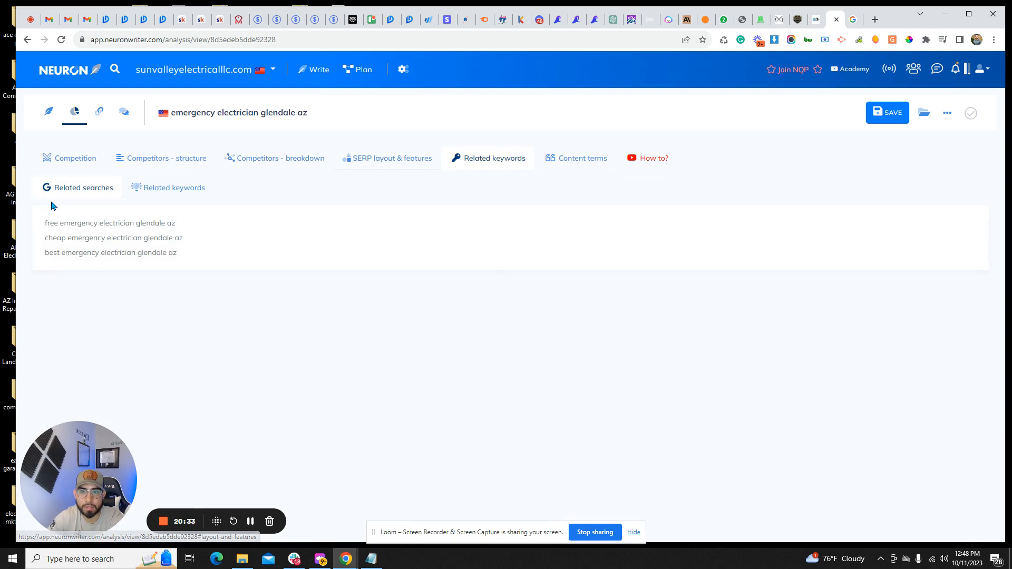
left_click_drag(45, 223, 194, 260)
left_click(204, 264)
left_click(160, 193)
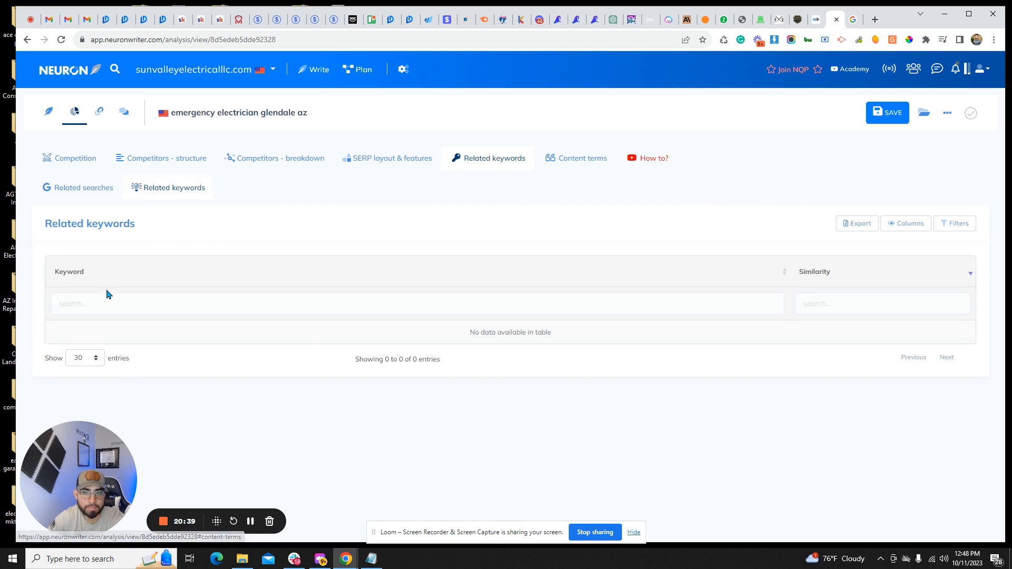
left_click(93, 188)
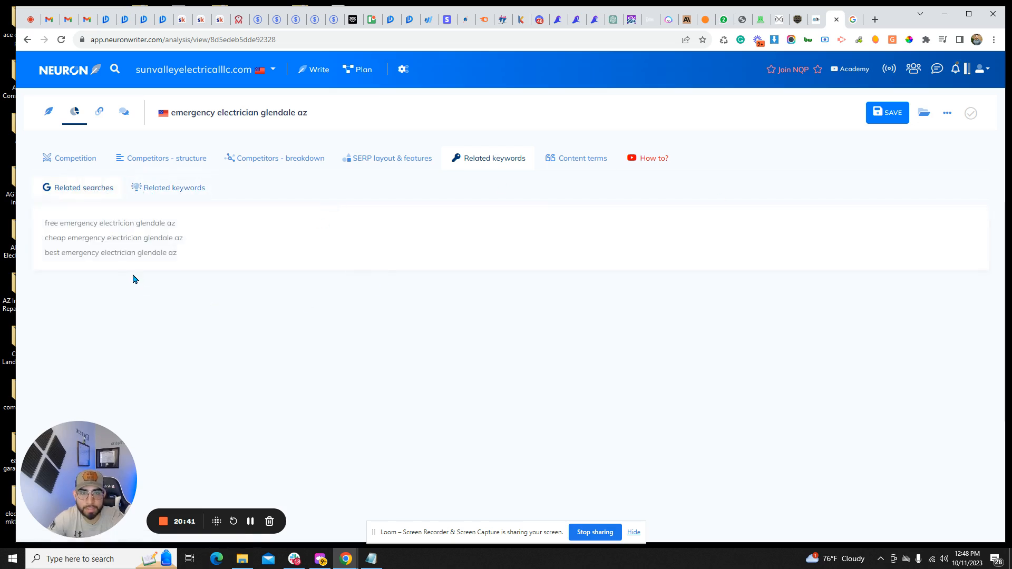
left_click_drag(201, 256, 28, 262)
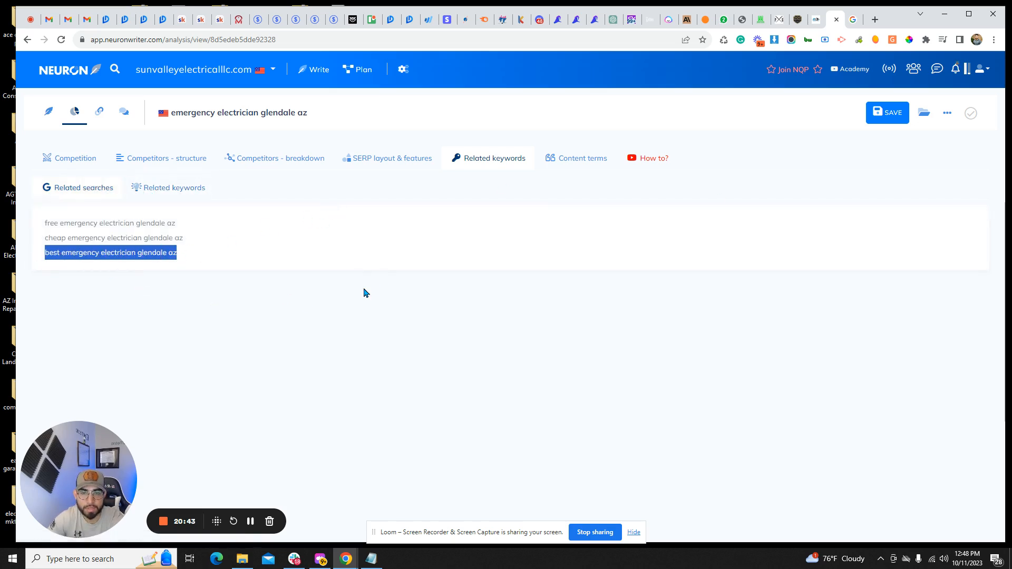
left_click(374, 162)
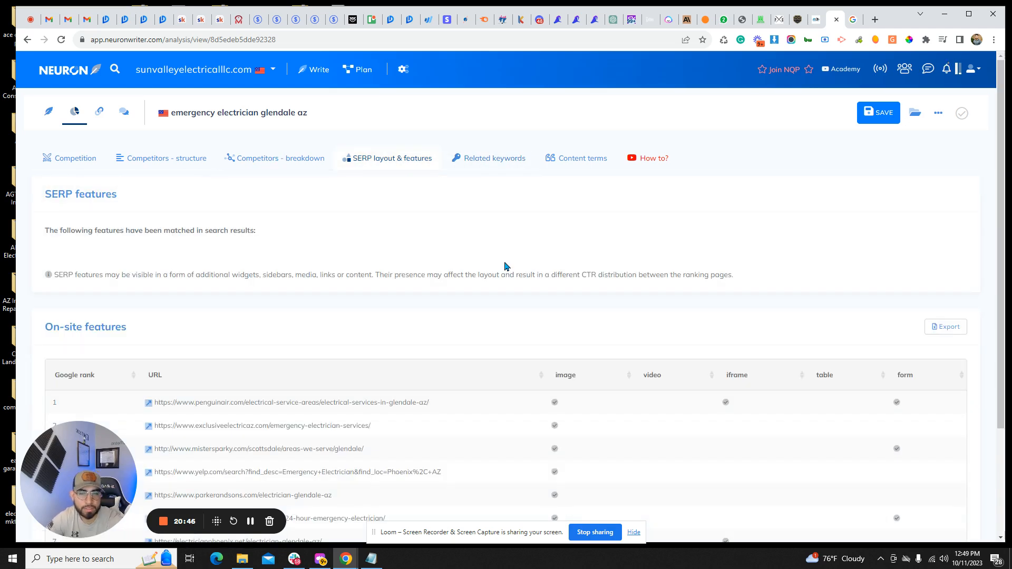
left_click(275, 158)
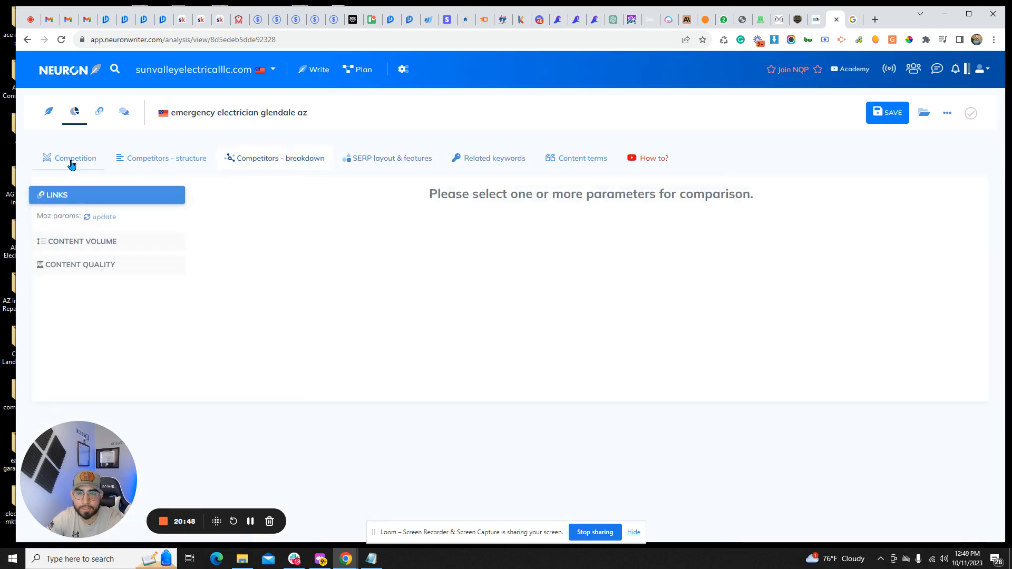
- Generate internal link ideas for the emergency electrician Glendale AZ page and check the electrical-repairs suggestion
left_click(102, 114)
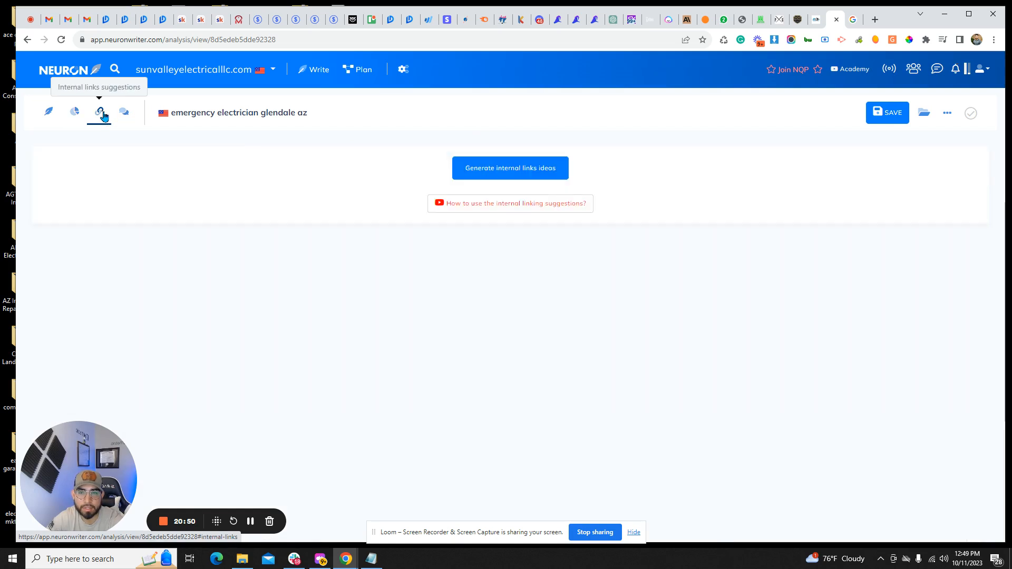
left_click(507, 167)
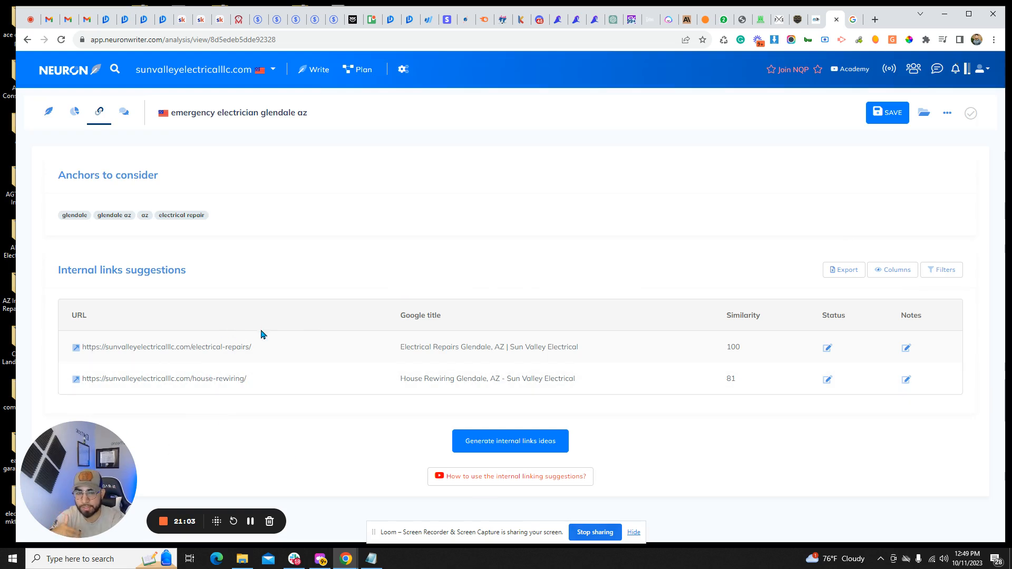
left_click_drag(265, 352, 81, 347)
left_click(269, 351)
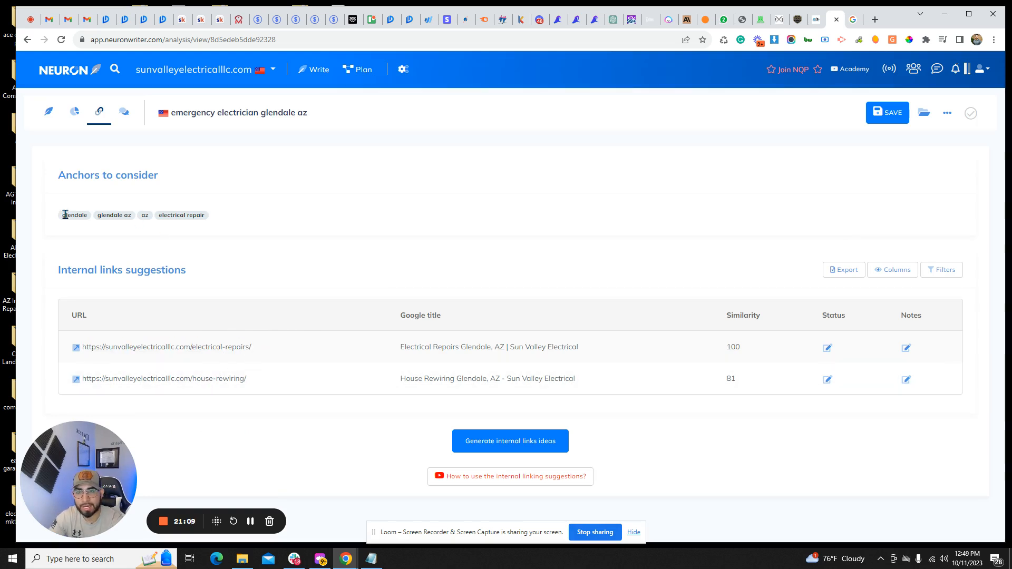
- Check the suggested anchor terms, including "electrical repair", and copy the URL of the suggested electrical-repairs page
left_click_drag(59, 179, 176, 176)
left_click(182, 215)
left_click_drag(158, 220, 197, 215)
left_click_drag(253, 348, 83, 348)
key("ctrl+c")
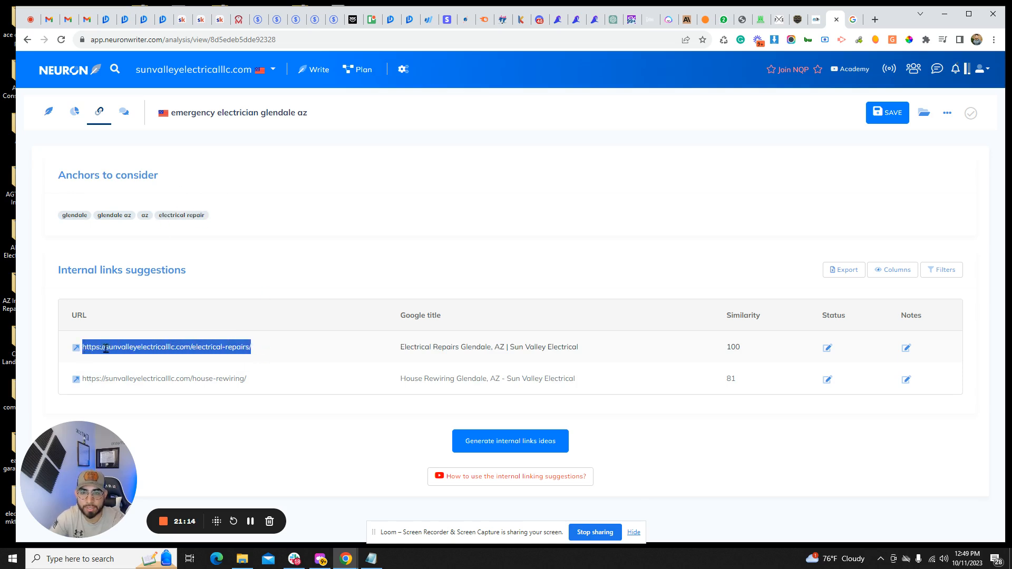
- Return to the article editor and search the page text for "repairs" to find a possible link anchor
left_click(48, 112)
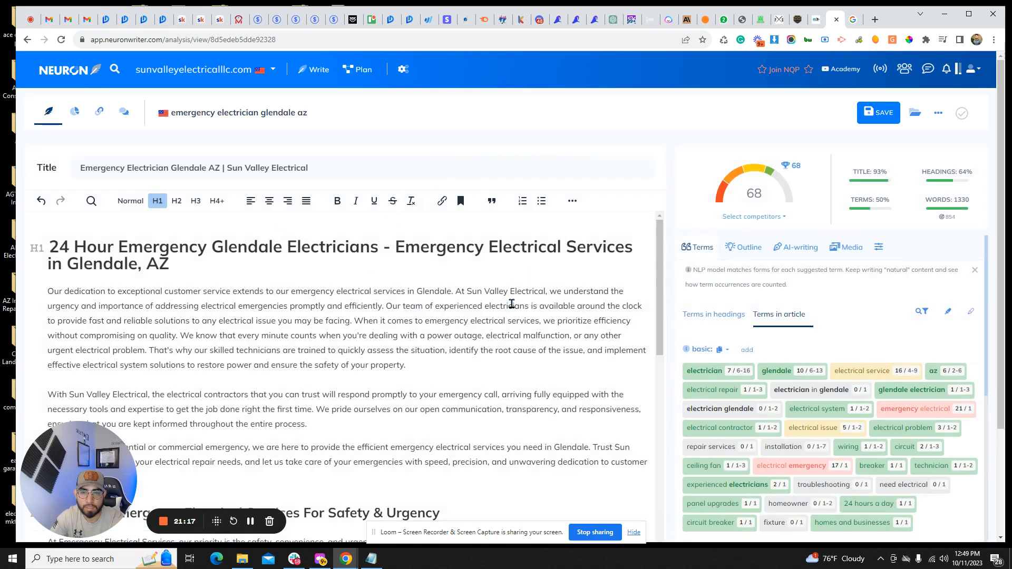
key("ctrl+f")
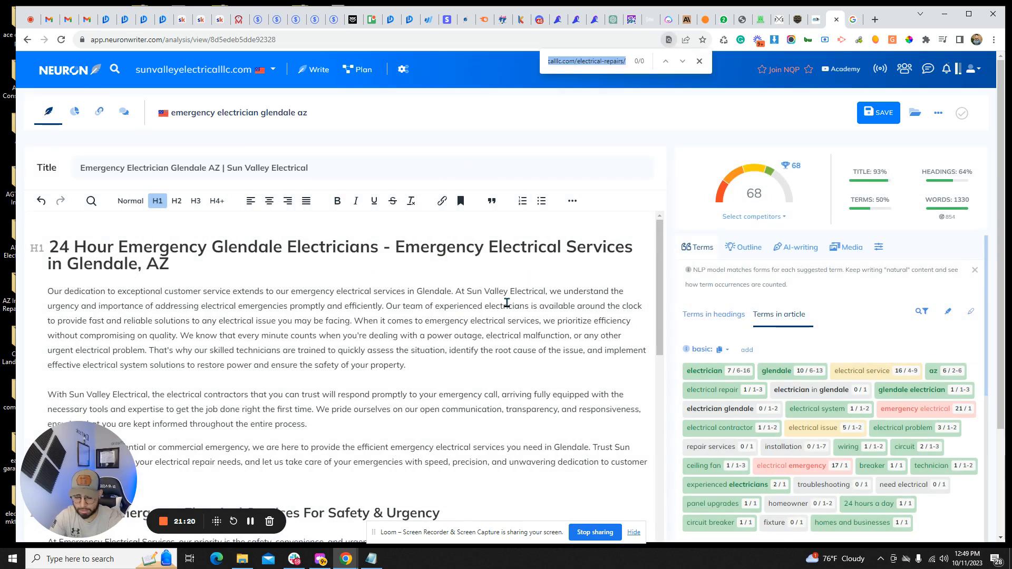
type("repairs")
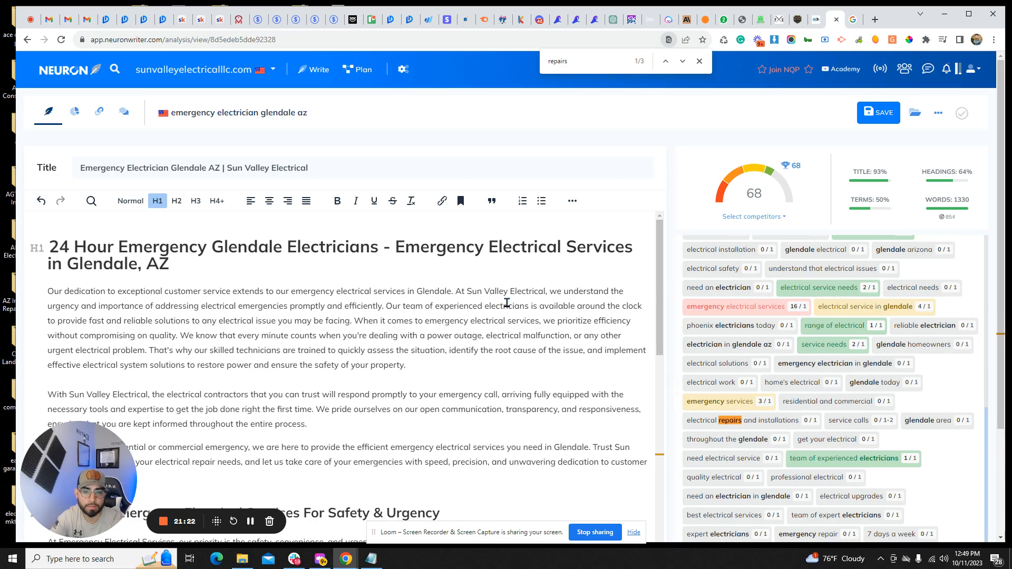
scroll(507, 303, "down", 10)
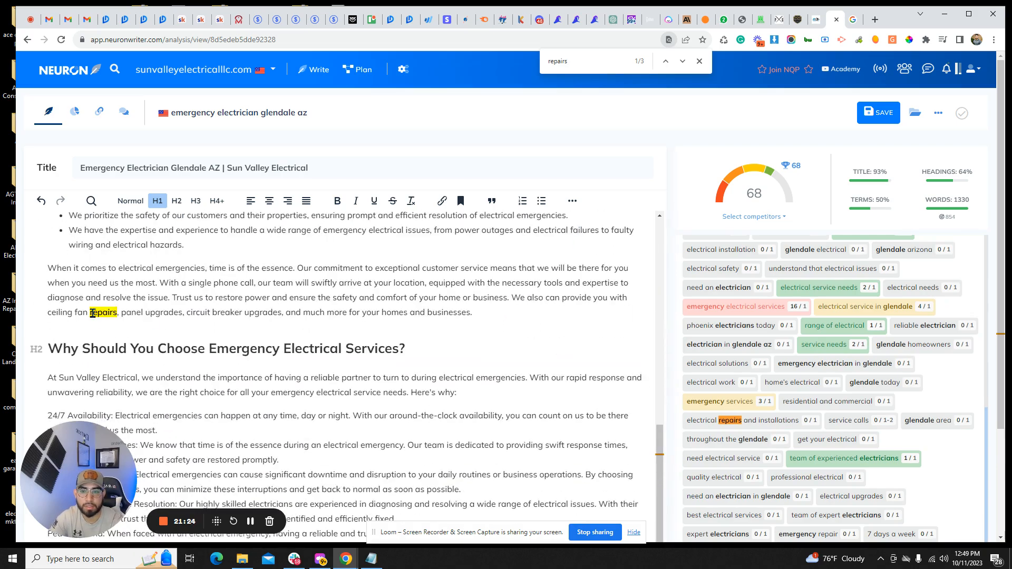
scroll(229, 300, "down", 10)
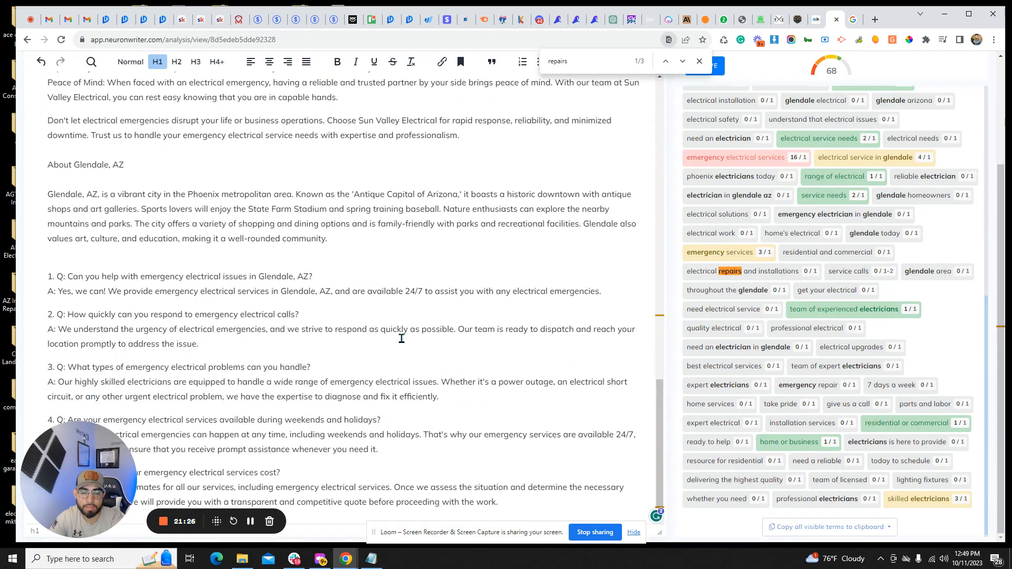
scroll(401, 337, "up", 15)
left_click(683, 62)
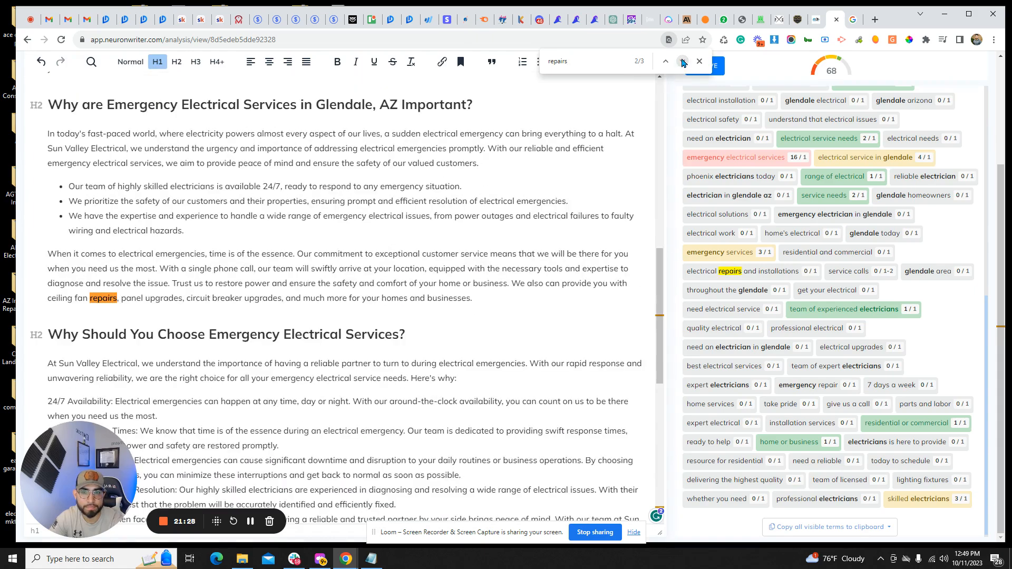
left_click(683, 62)
scroll(505, 306, "up", 15)
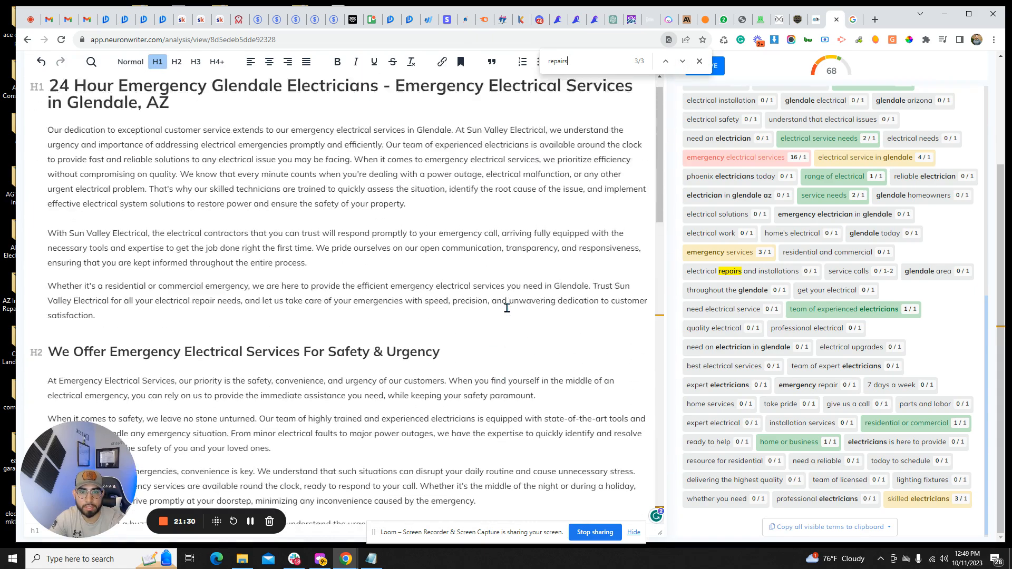
left_click(700, 61)
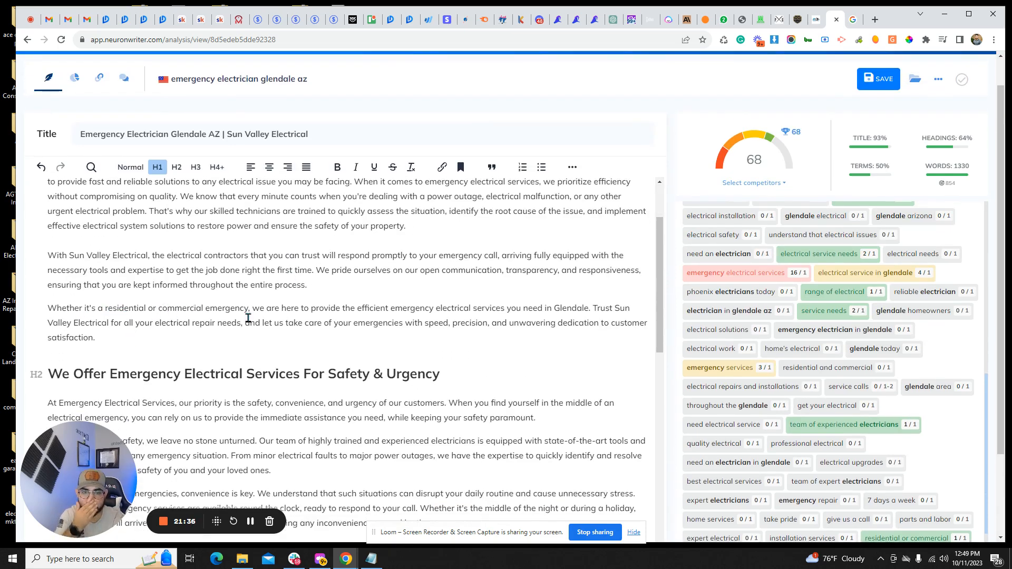
- Add "repair" to the third intro paragraph and link "electrical repair services" to the copied electrical-repairs URL
left_click(470, 309)
type("repair")
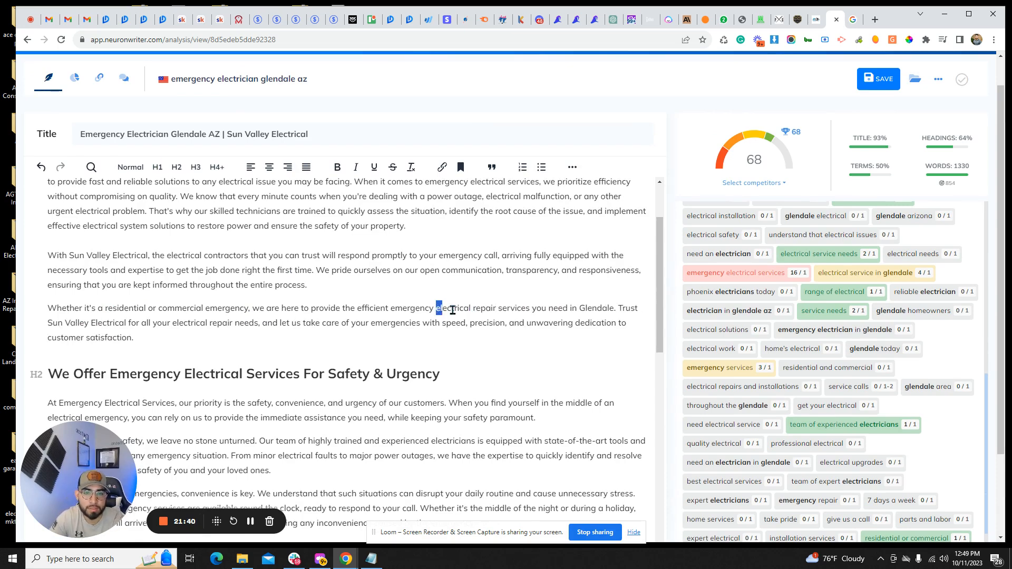
left_click_drag(443, 310, 527, 311)
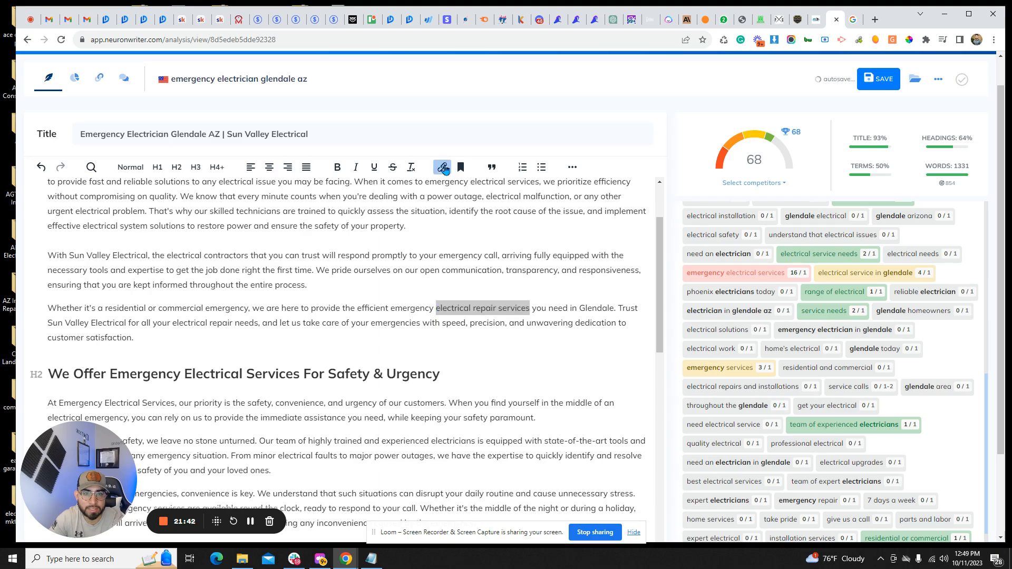
left_click(442, 167)
key("ctrl+v")
left_click(610, 377)
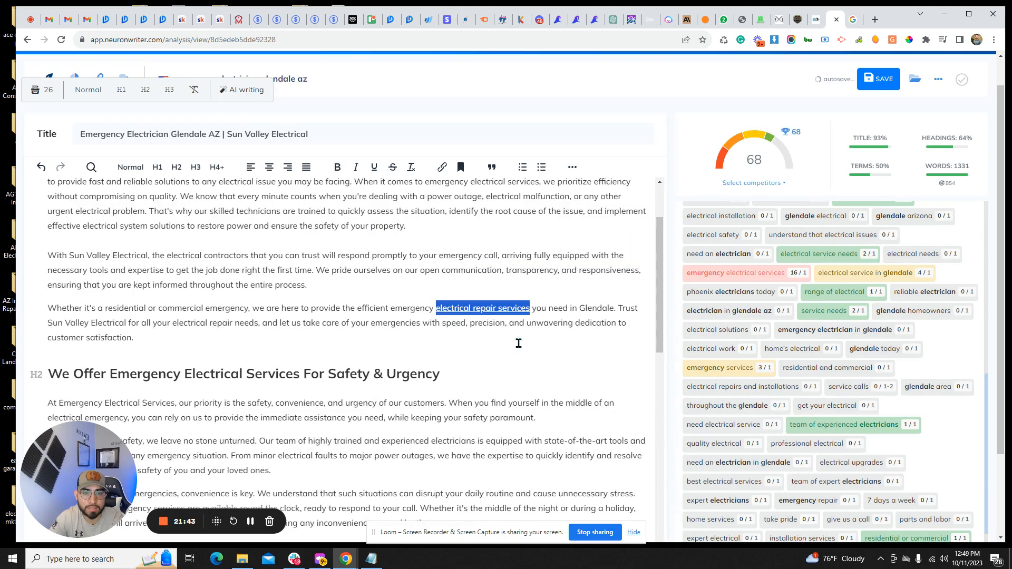
scroll(329, 332, "down", 5)
left_click(333, 350)
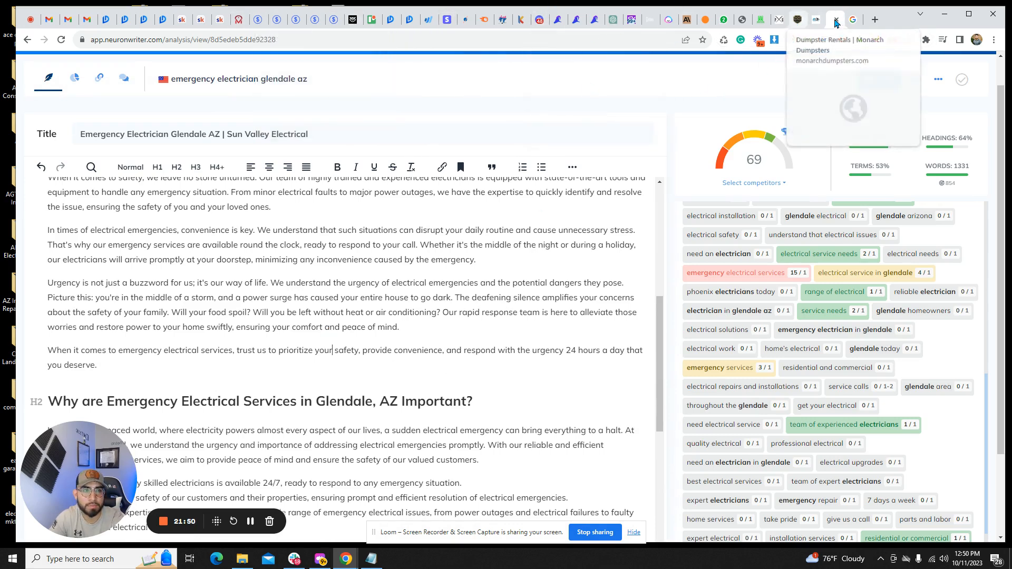
- Enter sunvalleyelectricalllc.com in a new browser tab, copy the homepage address and return to the article editor
left_click(875, 21)
type("sunvalleyelectricalllc.com")
left_click_drag(402, 39, 76, 43)
key("ctrl+c")
left_click(801, 20)
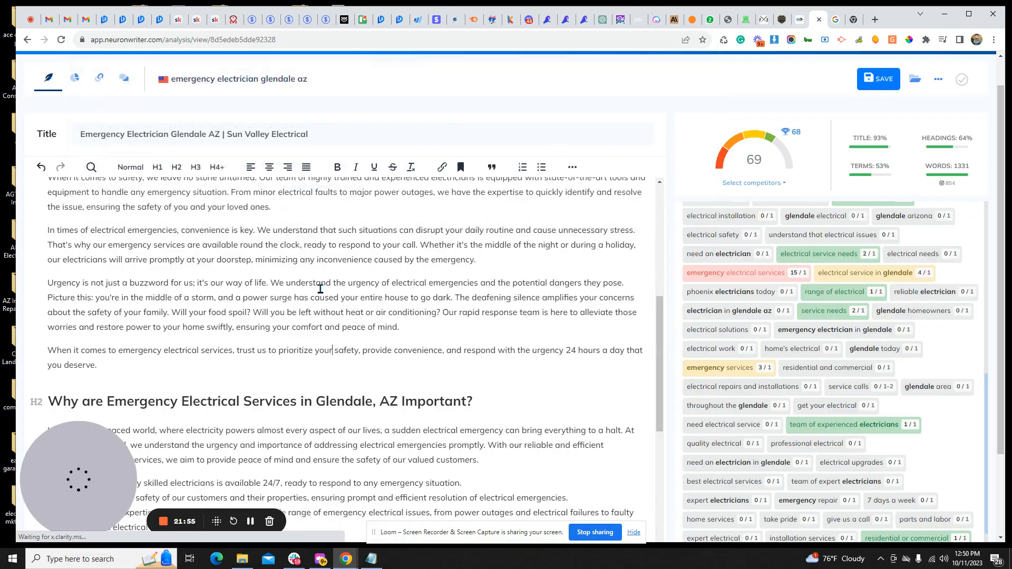
scroll(327, 293, "up", 4)
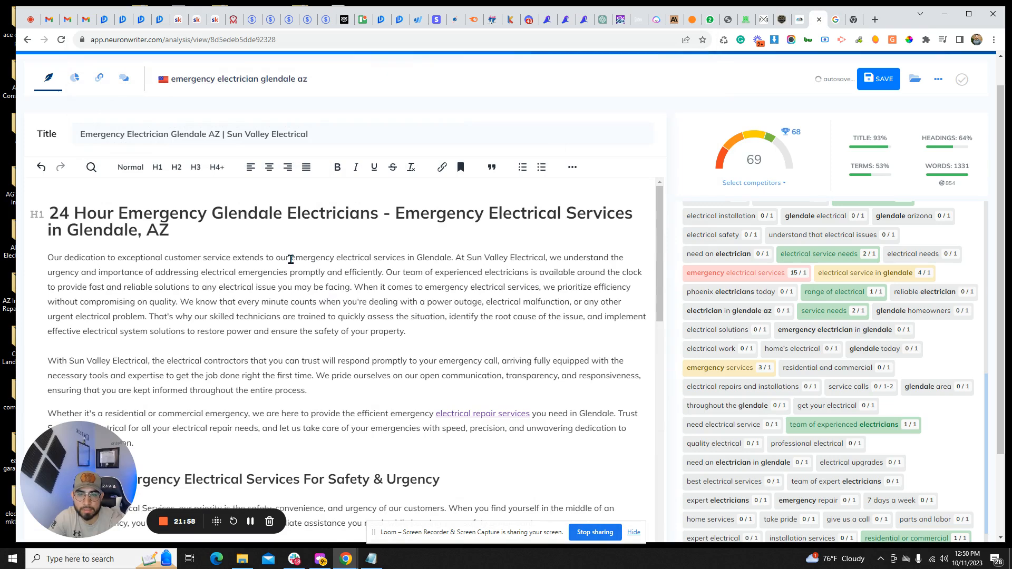
left_click_drag(291, 258, 406, 259)
left_click(358, 279)
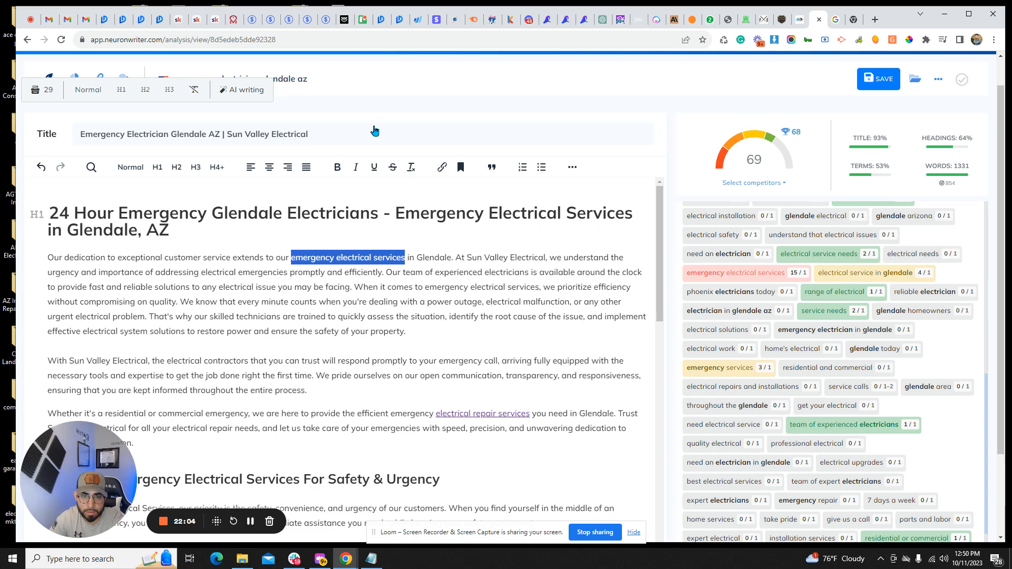
left_click(442, 168)
key("ctrl+v")
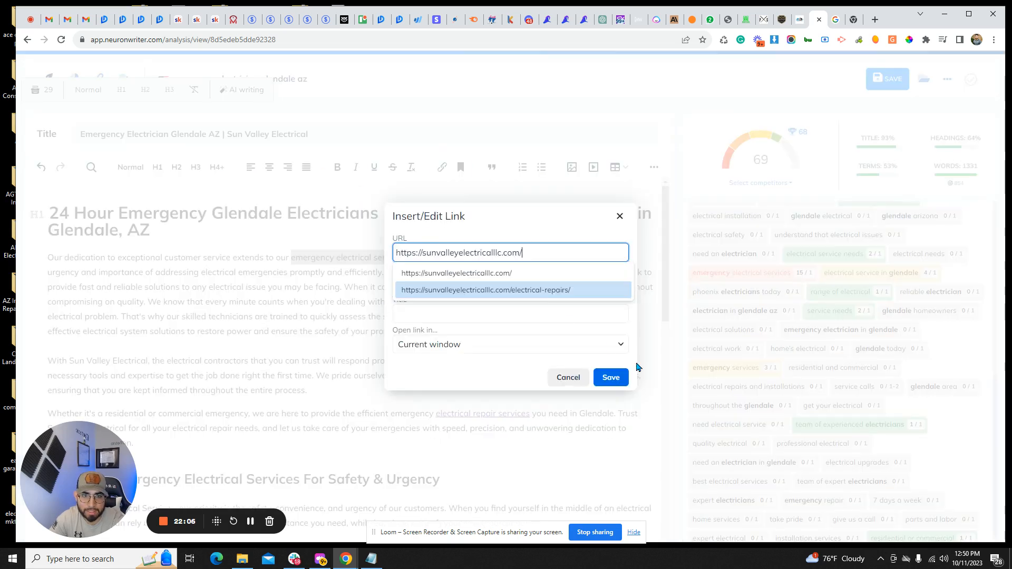
left_click(612, 377)
- Search Google for the Sun Valley Electrical business listing using the suggested query with the company name and street address
scroll(385, 350, "down", 15)
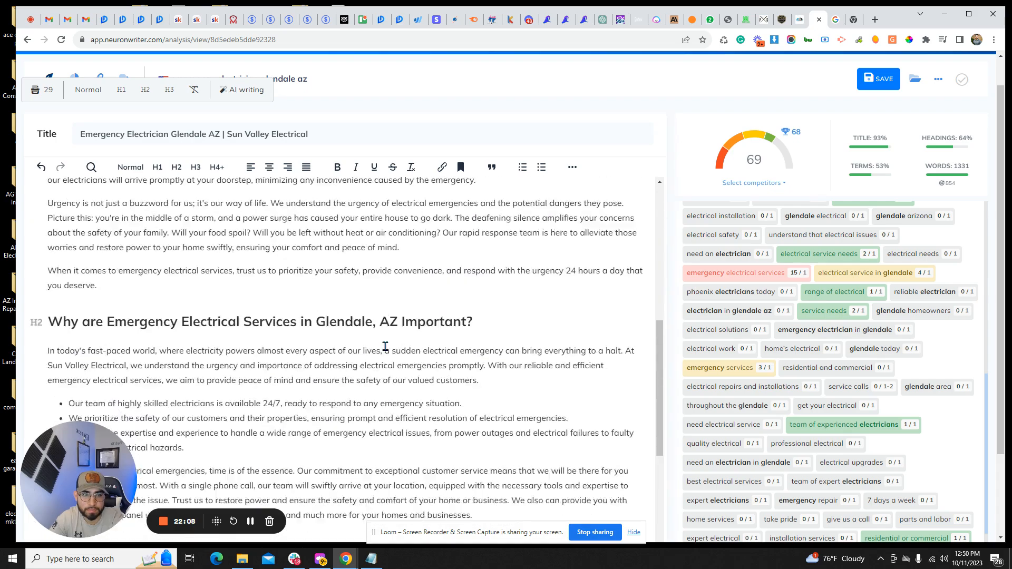
left_click(853, 19)
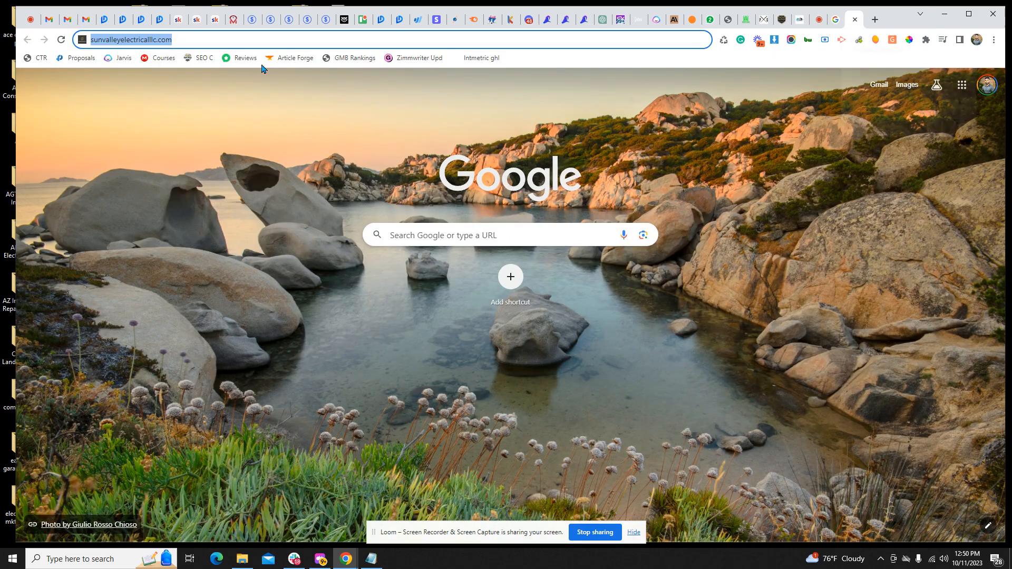
type("sun va")
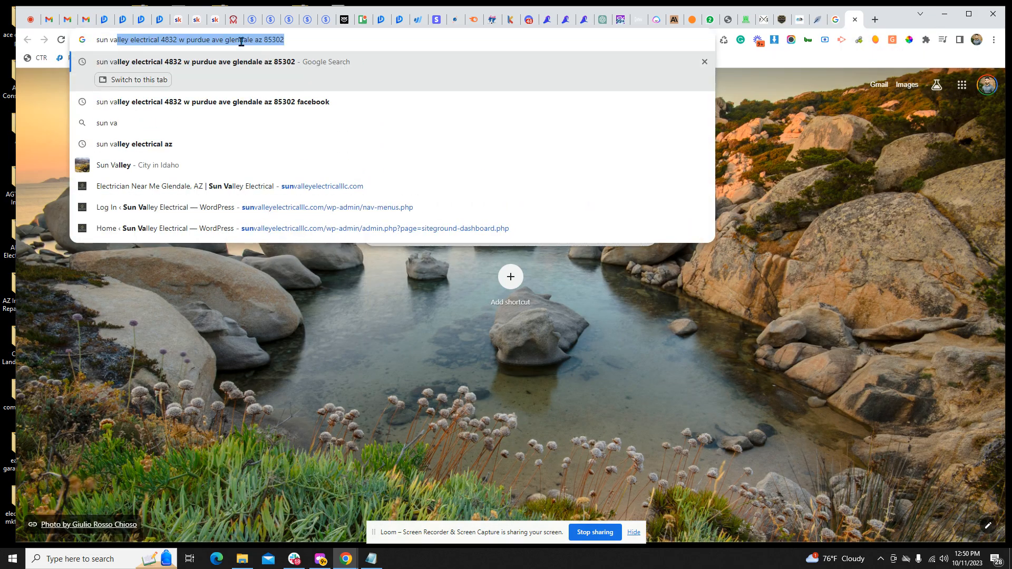
left_click(261, 69)
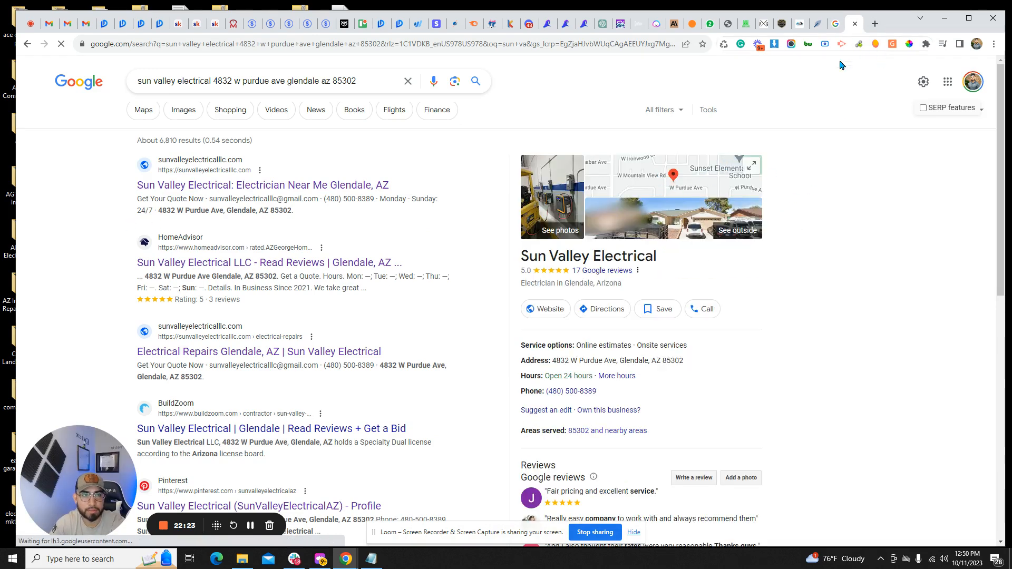
- Return to the article editor and look through the lower sections for a possible map link anchor
left_click(816, 26)
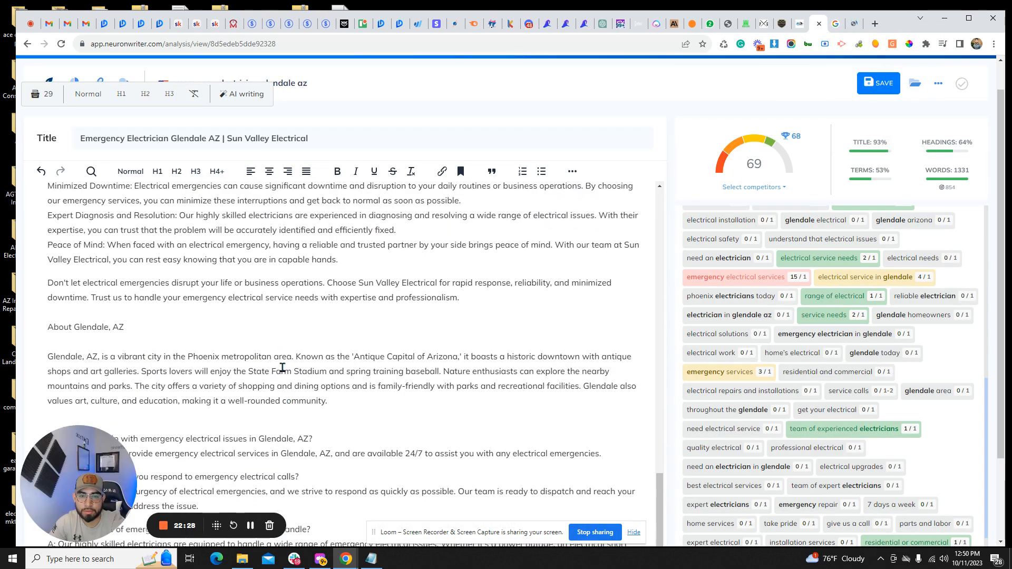
scroll(282, 367, "up", 5)
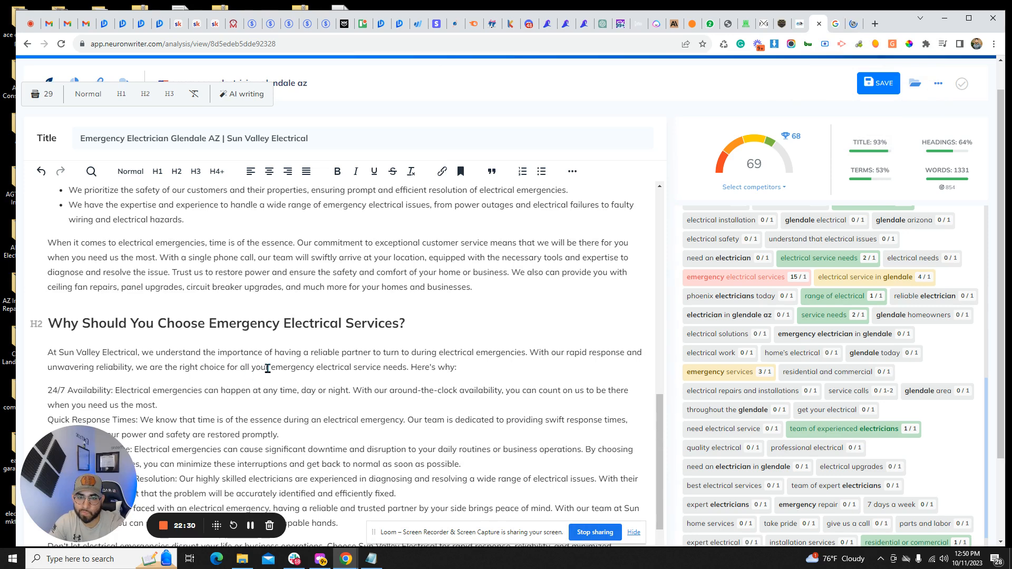
scroll(364, 365, "up", 2)
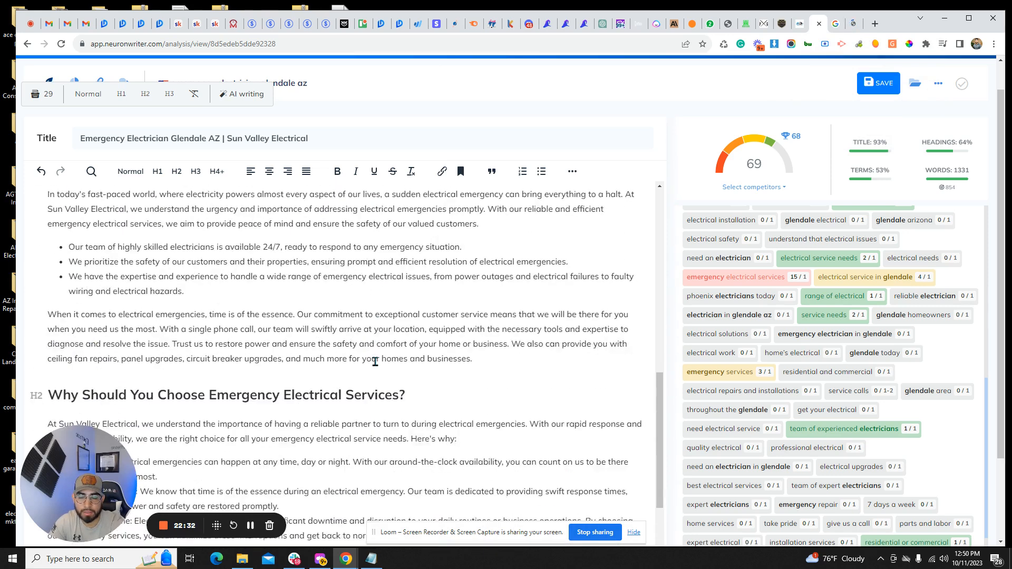
scroll(375, 362, "up", 1)
- In the Sun Valley Electrical Google Maps listing, open the embed-map sharing option and copy the "View larger map" link address
left_click(854, 24)
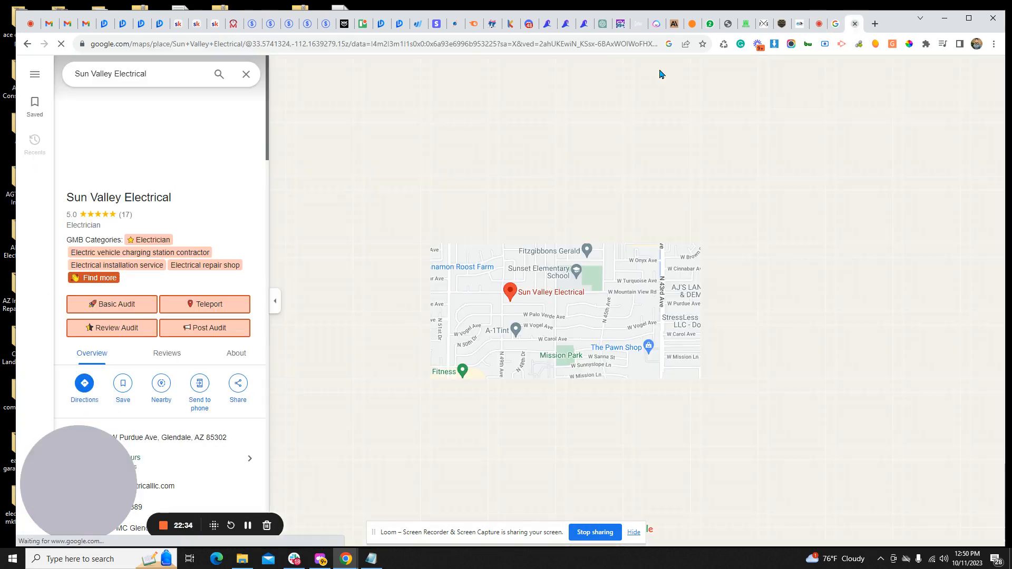
left_click(240, 402)
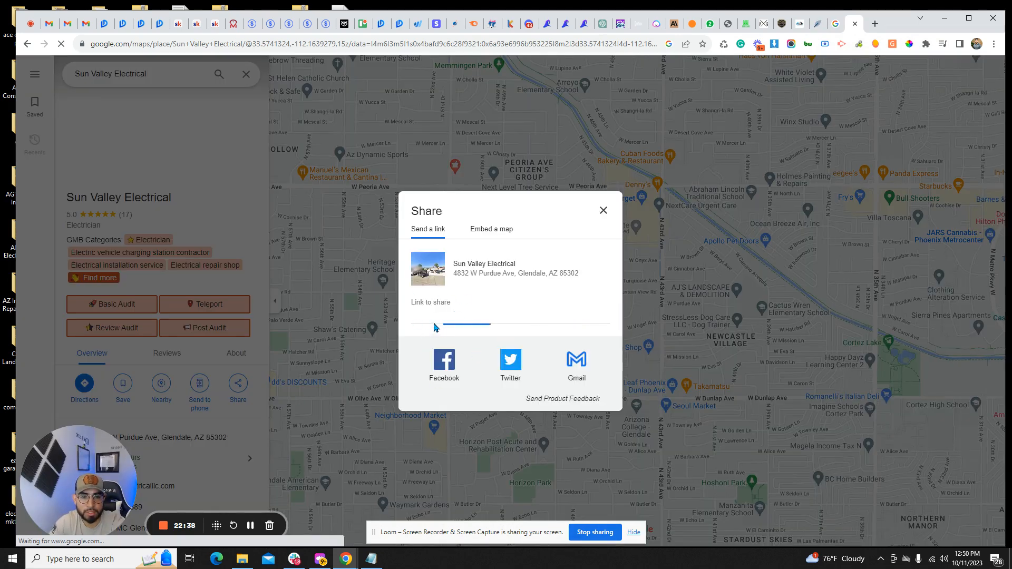
left_click(490, 232)
left_click(368, 164)
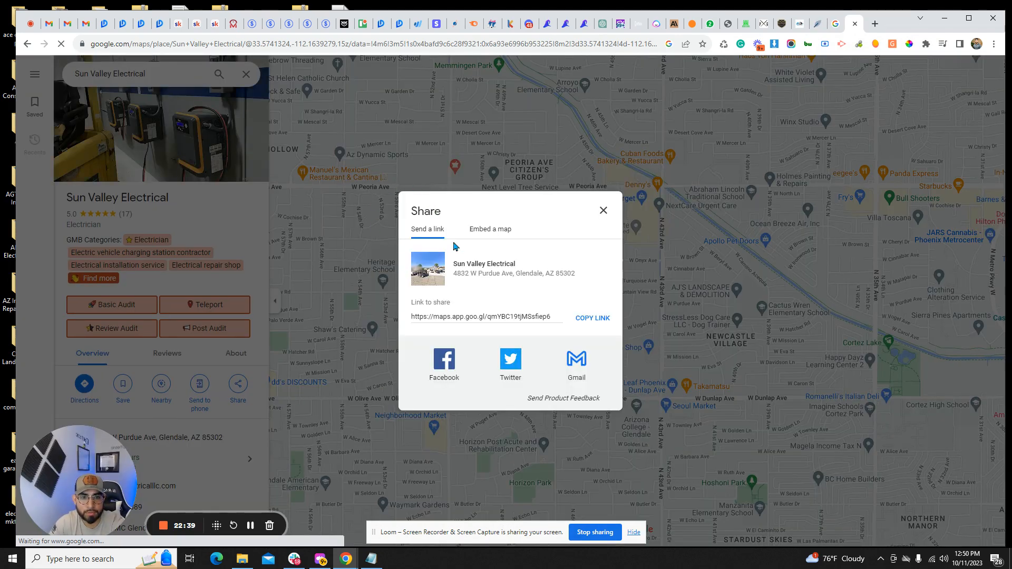
left_click(489, 232)
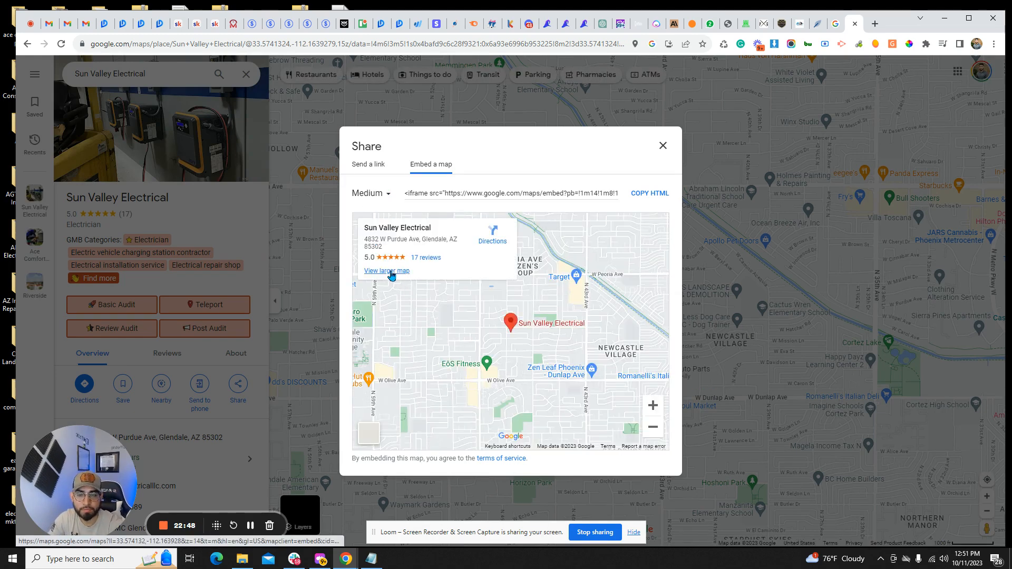
right_click(391, 275)
left_click(433, 328)
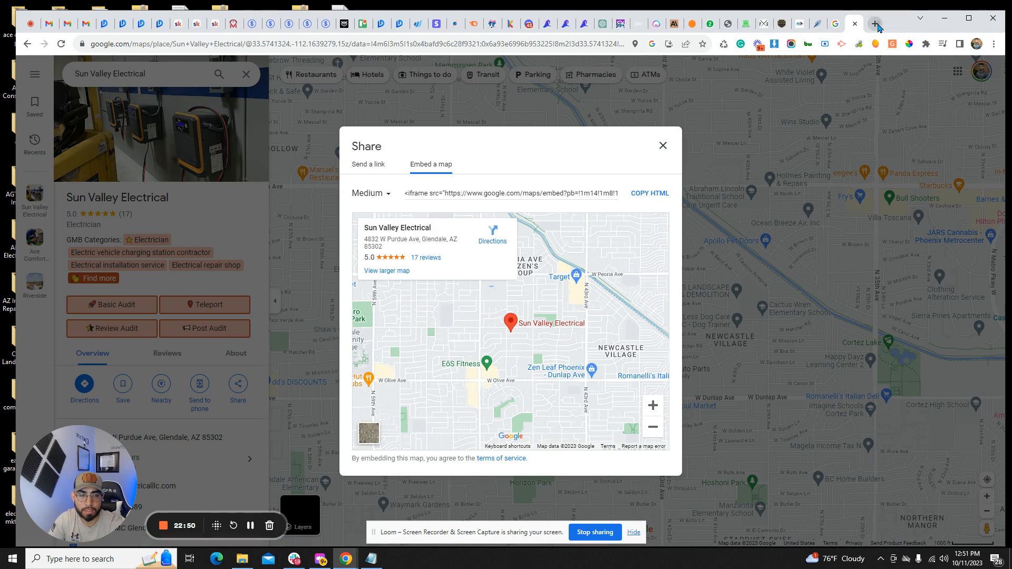
- Paste the copied map address into a new browser tab, select the full URL and return to the article editor
key("ctrl+t")
key("ctrl+v")
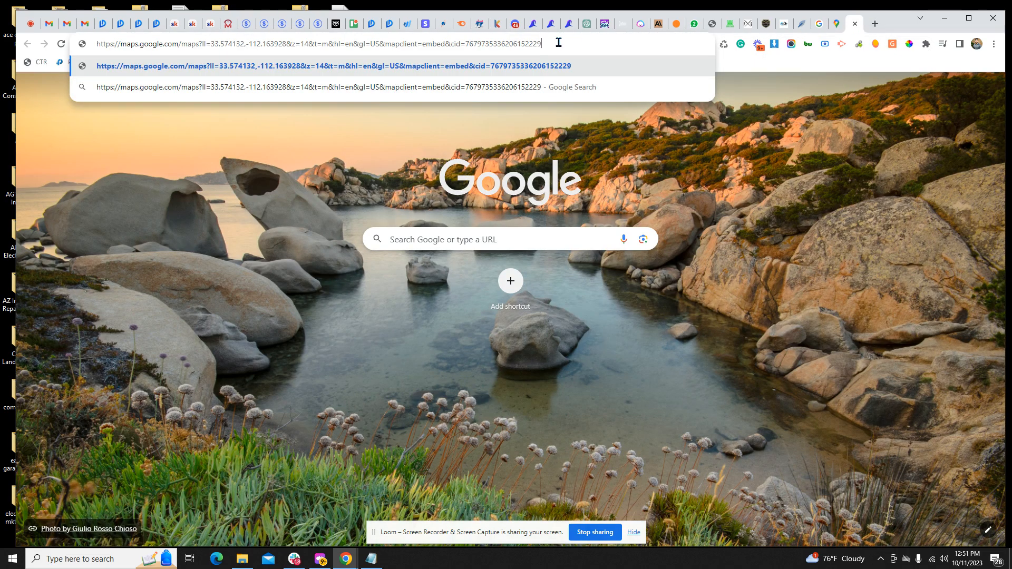
left_click_drag(578, 40, 84, 44)
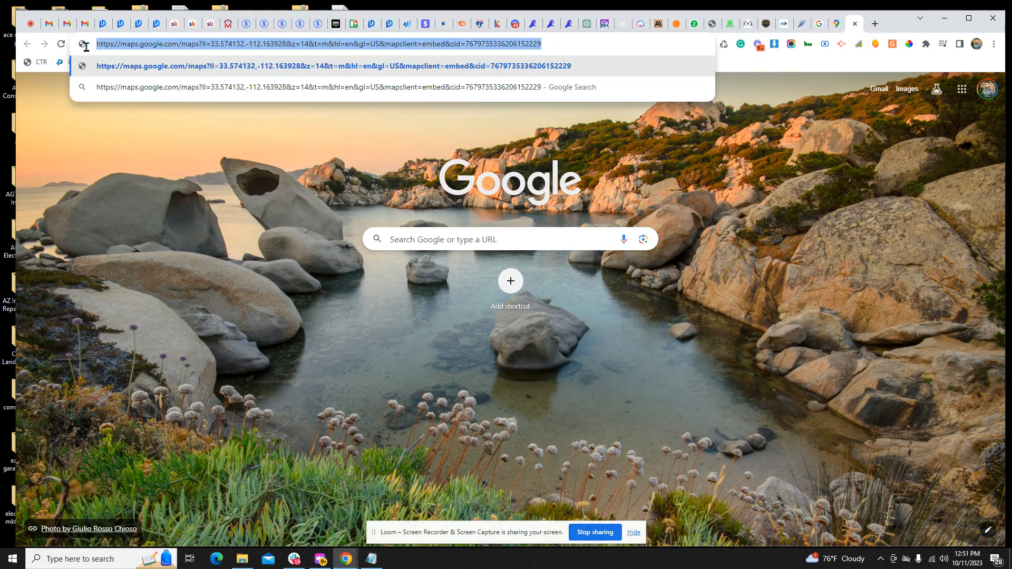
left_click(802, 24)
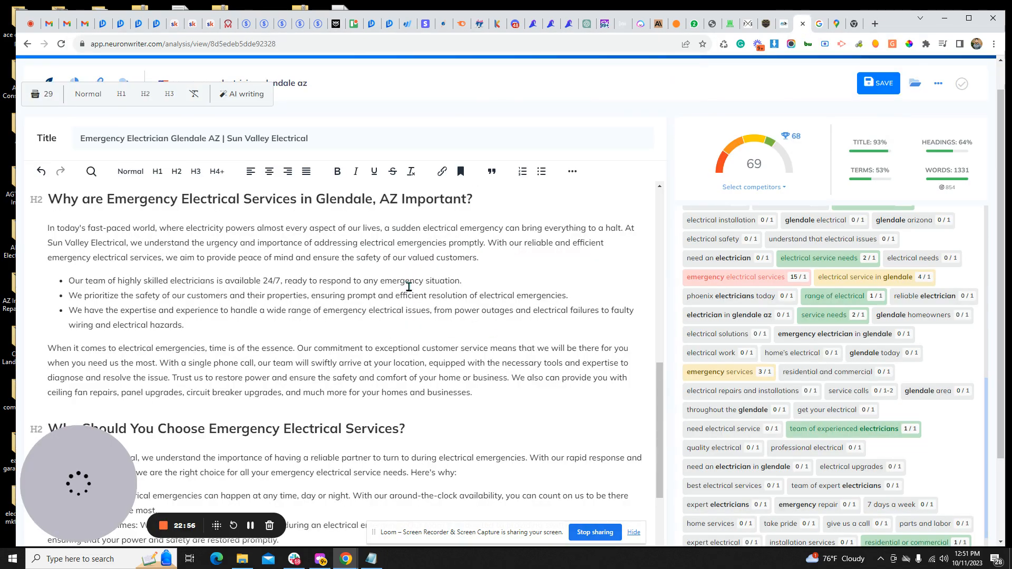
- Replace "Emergency Electrical Services" with "Sun Valley Electrical" in the first sentence under "We Offer Emergency Electrical Services For Safety & Urgency"
scroll(356, 292, "down", 4)
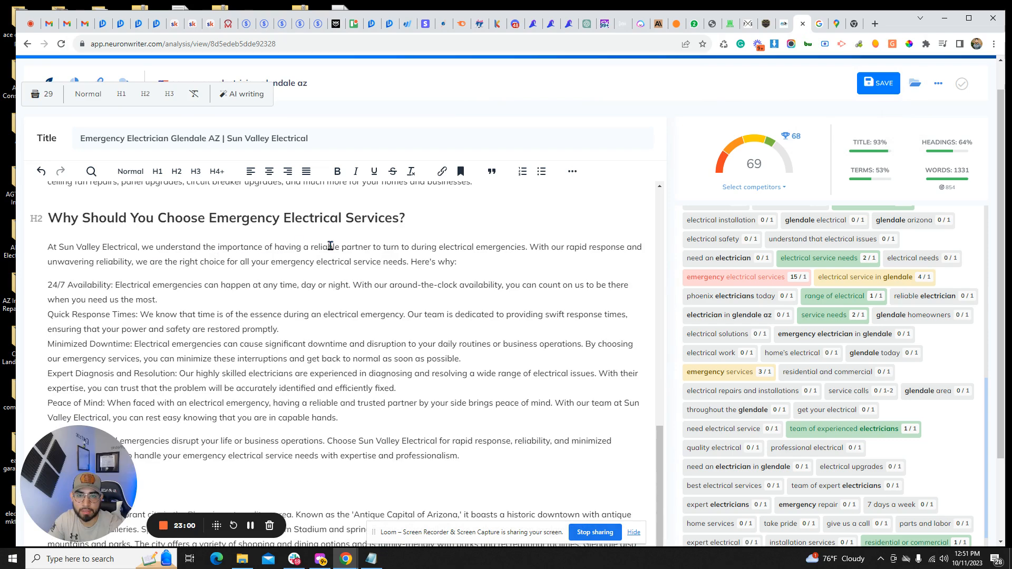
scroll(283, 279, "up", 4)
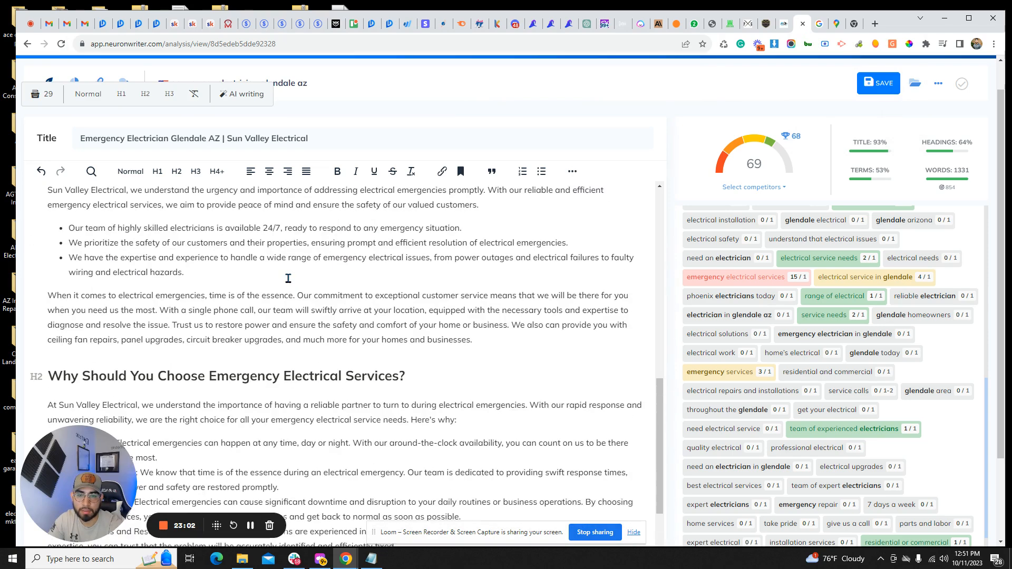
scroll(348, 311, "down", 3)
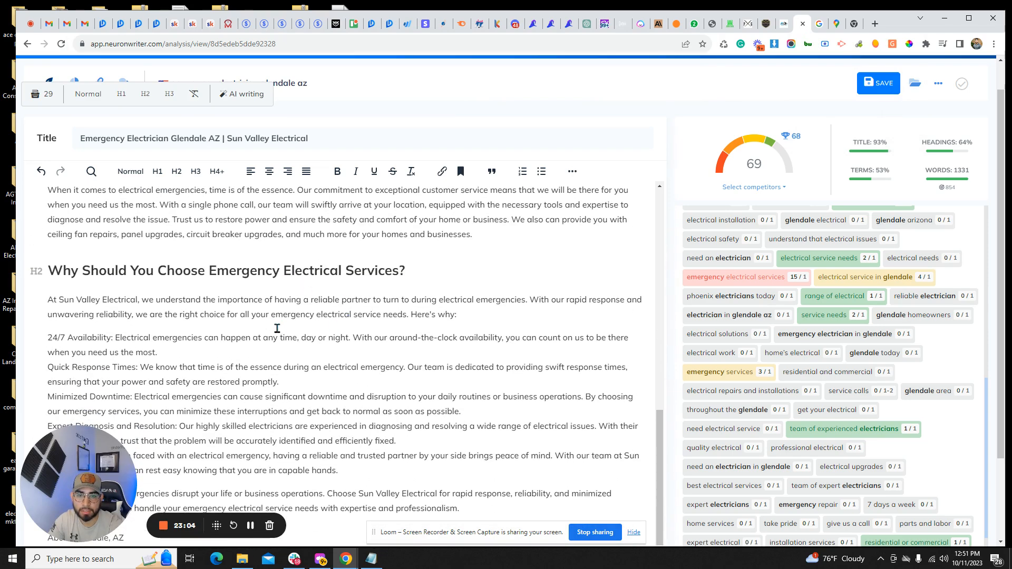
scroll(279, 335, "up", 4)
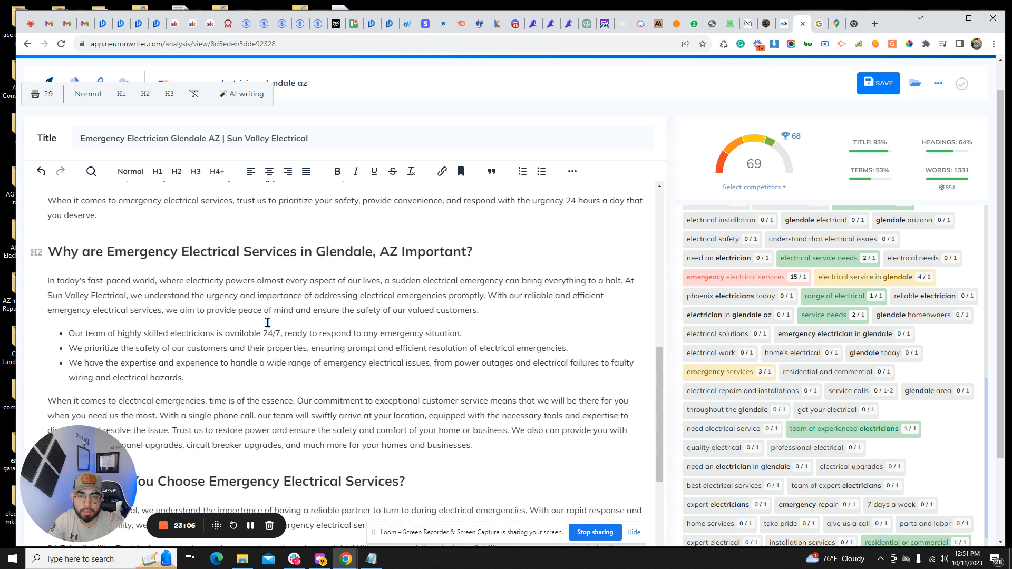
scroll(274, 327, "up", 6)
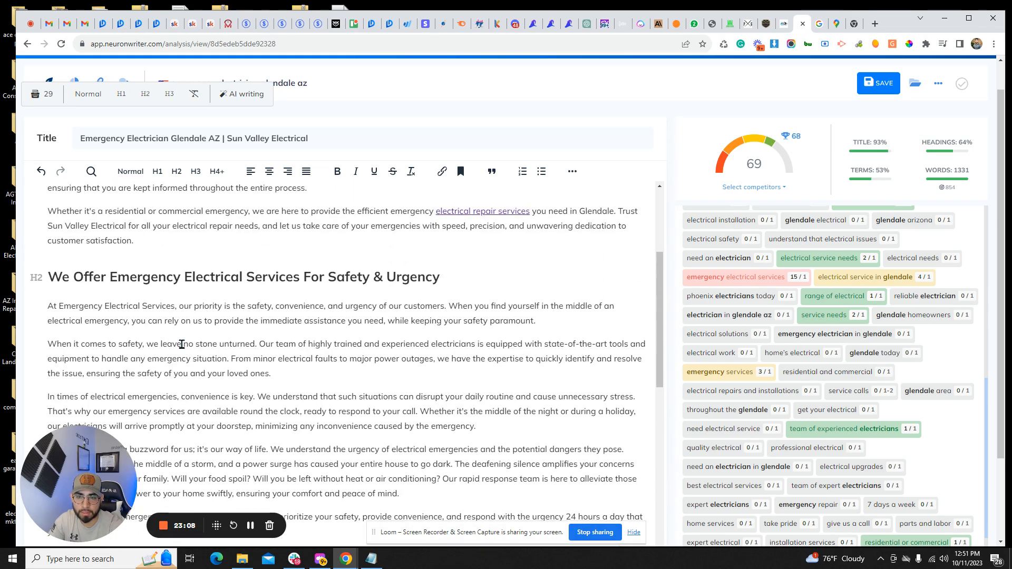
left_click_drag(175, 306, 48, 306)
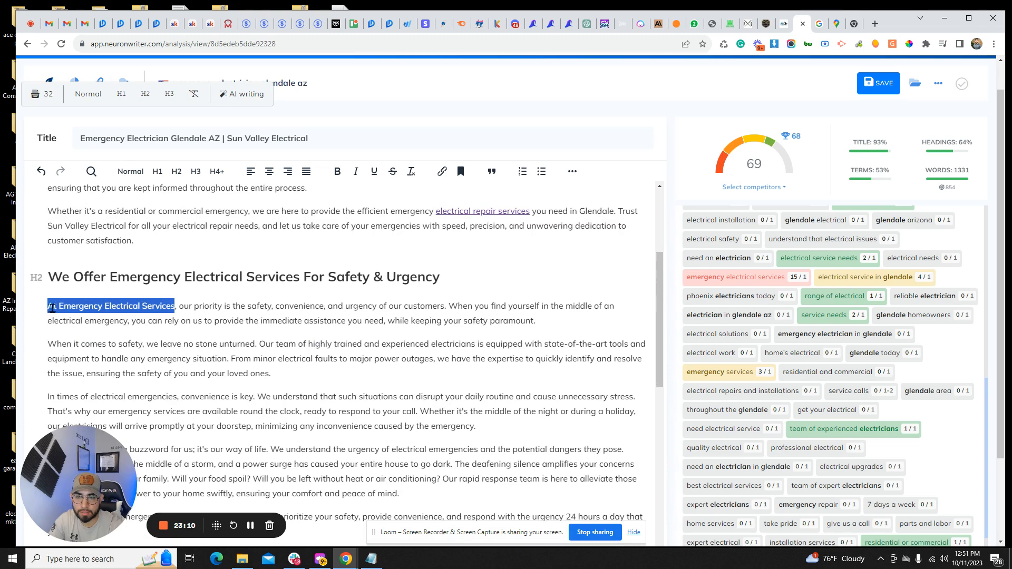
type("Sun Valley E")
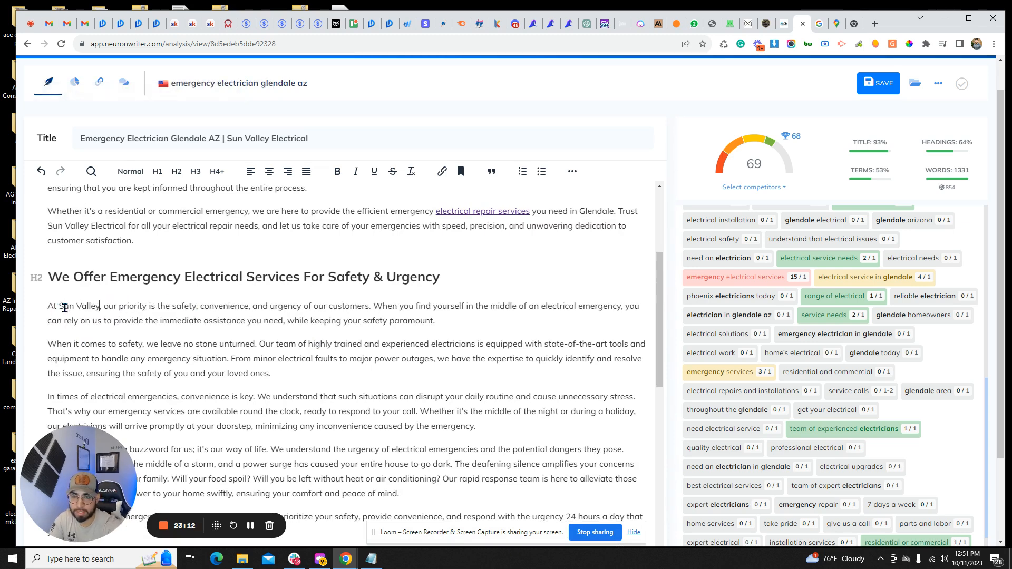
type("lectrica")
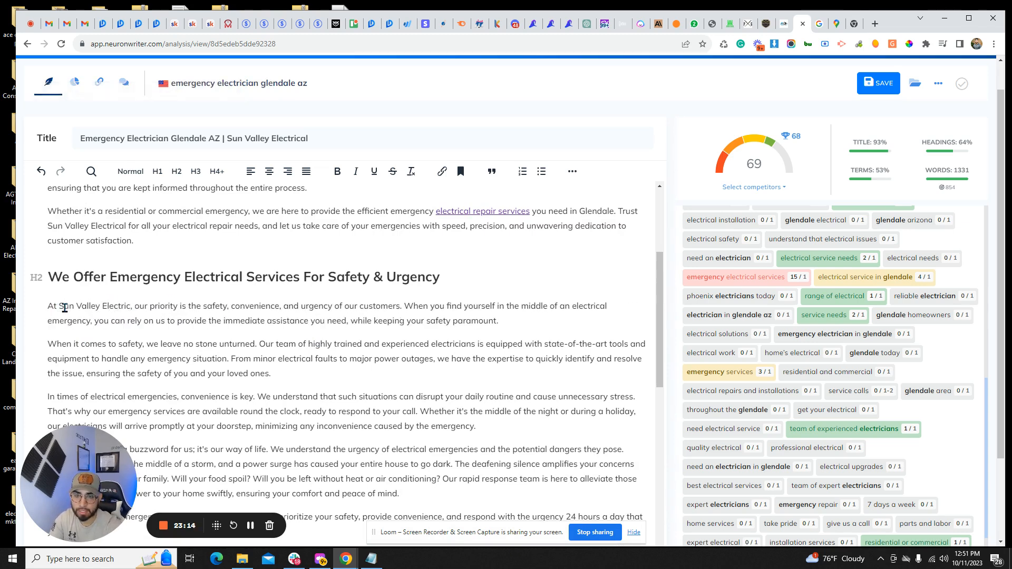
type("l")
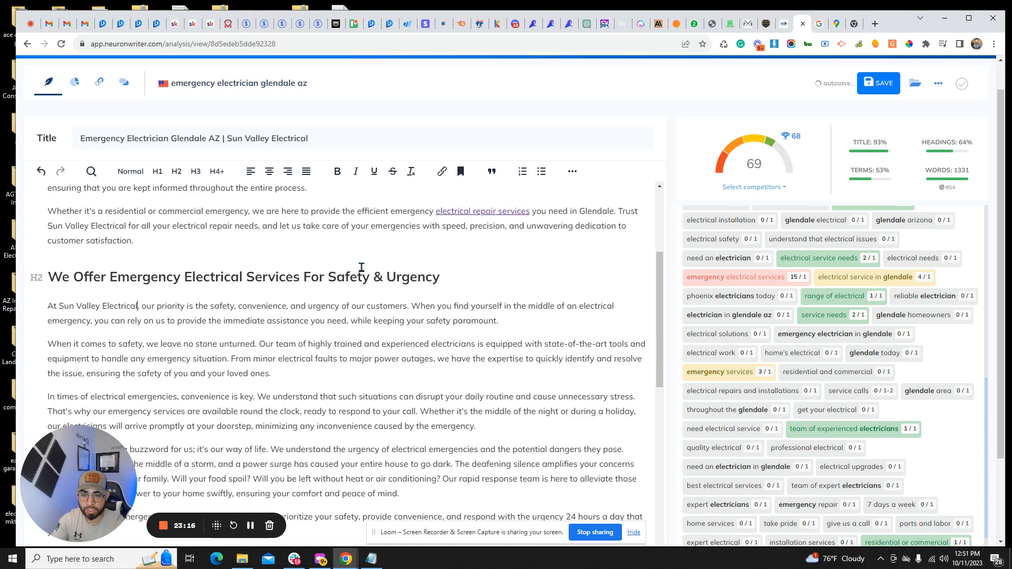
- Replace "electrical services" with "electricans" in the closing paragraph of the Safety & Urgency section
scroll(361, 327, "down", 1)
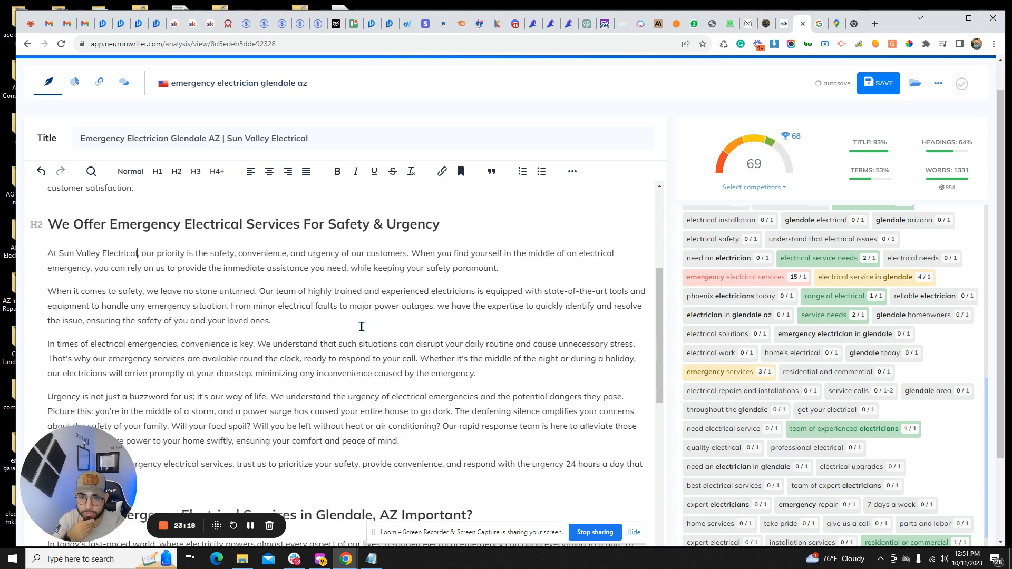
scroll(361, 321, "down", 1)
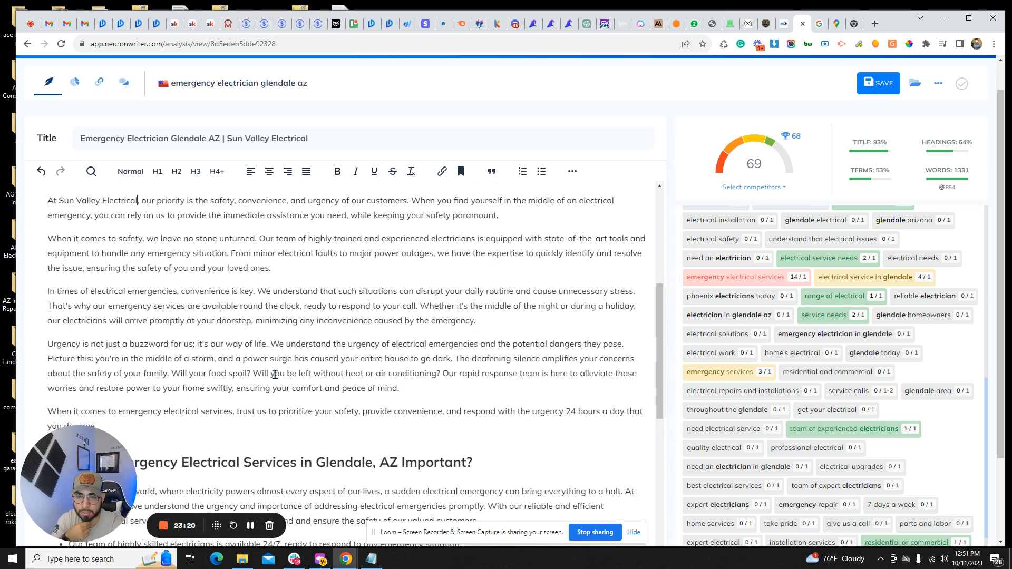
left_click_drag(231, 411, 169, 412)
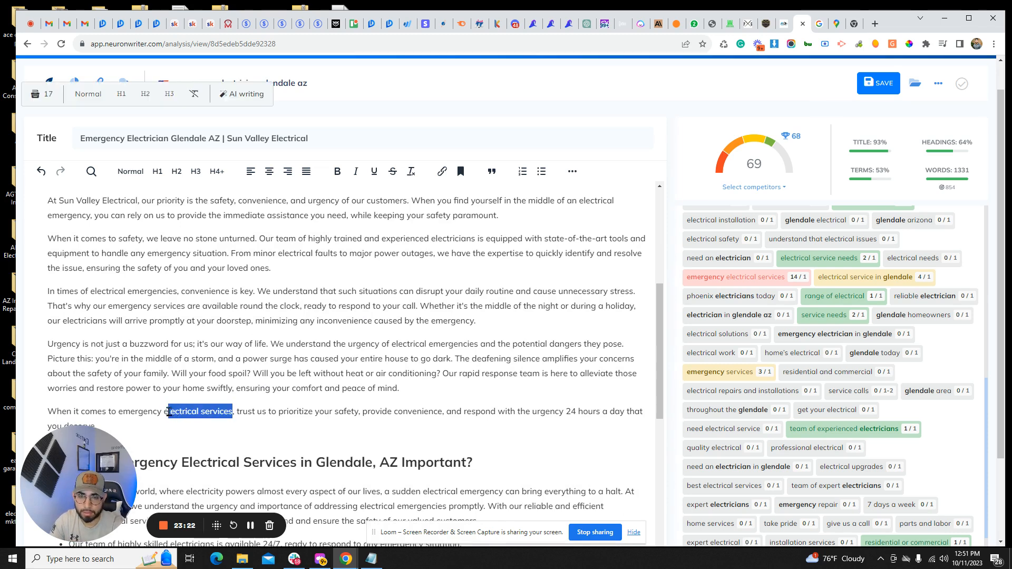
type("electricans")
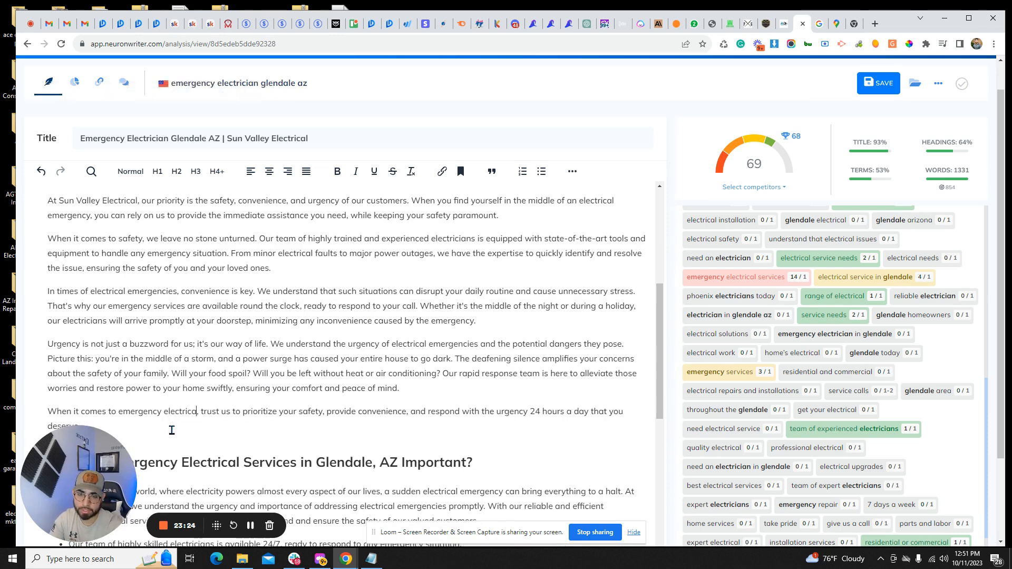
- Link "emergency electricans" in the section's closing paragraph to the copied Google Maps listing URL
scroll(172, 430, "down", 1)
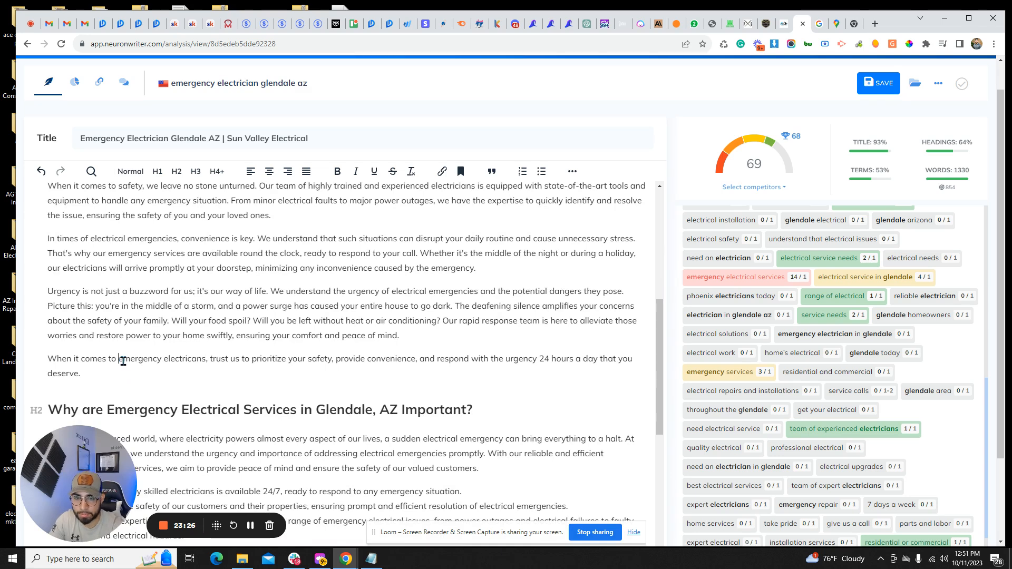
left_click_drag(119, 361, 200, 360)
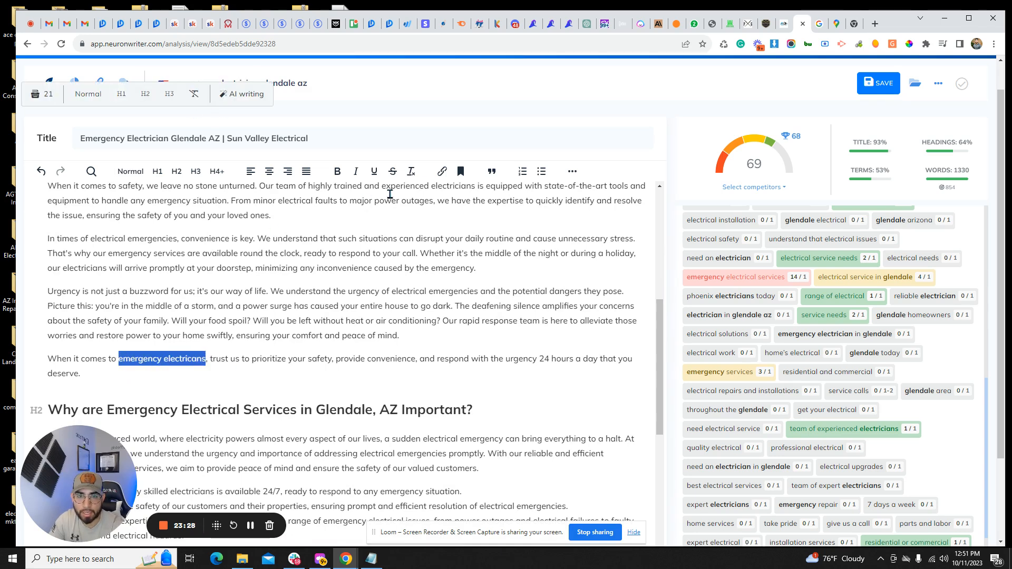
left_click(441, 171)
key("ctrl+v")
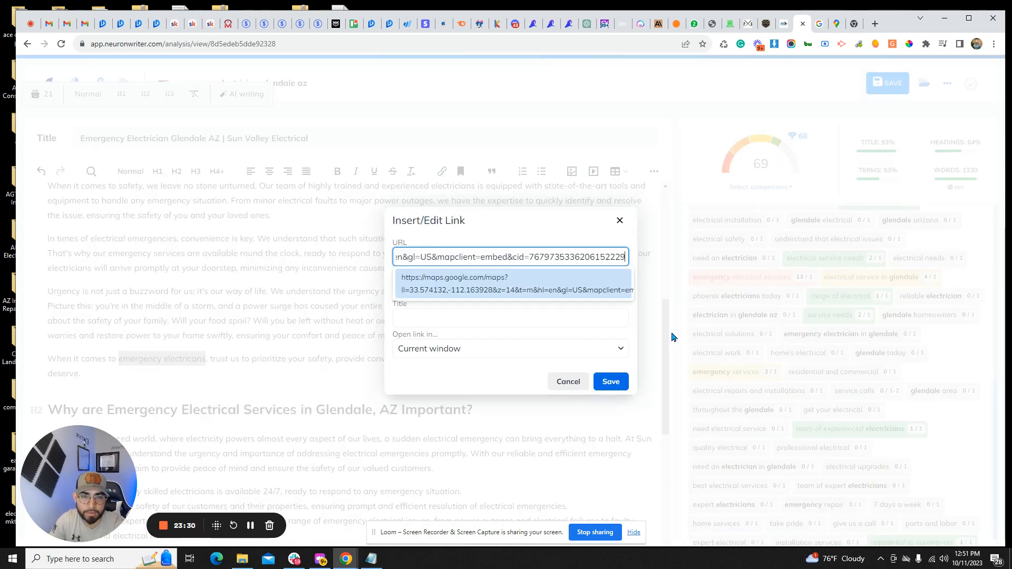
left_click(627, 381)
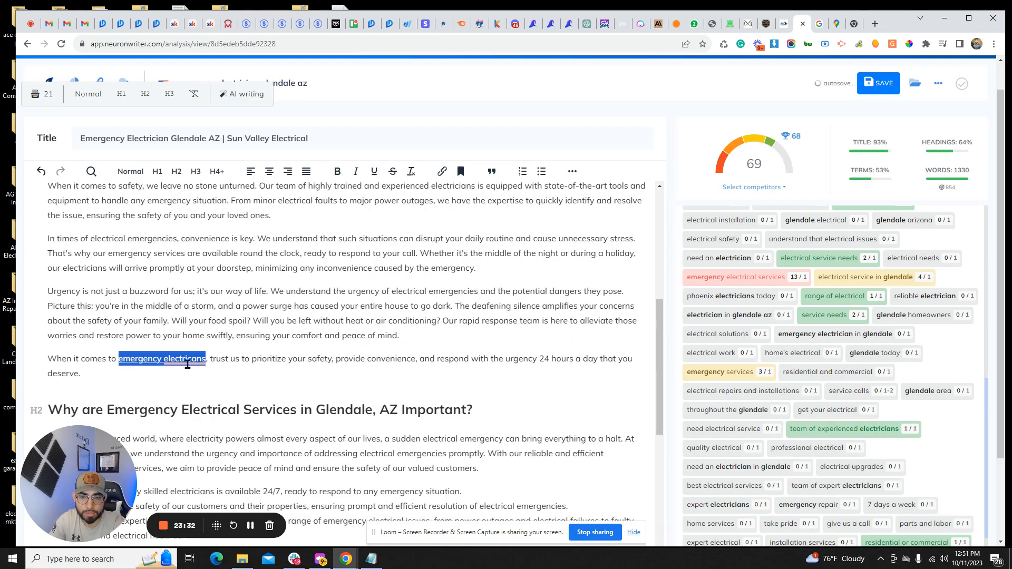
- Correct the spelling of "electricans" in the linked text to "electricians" and return to the beginning of the article
mouse_move(188, 366)
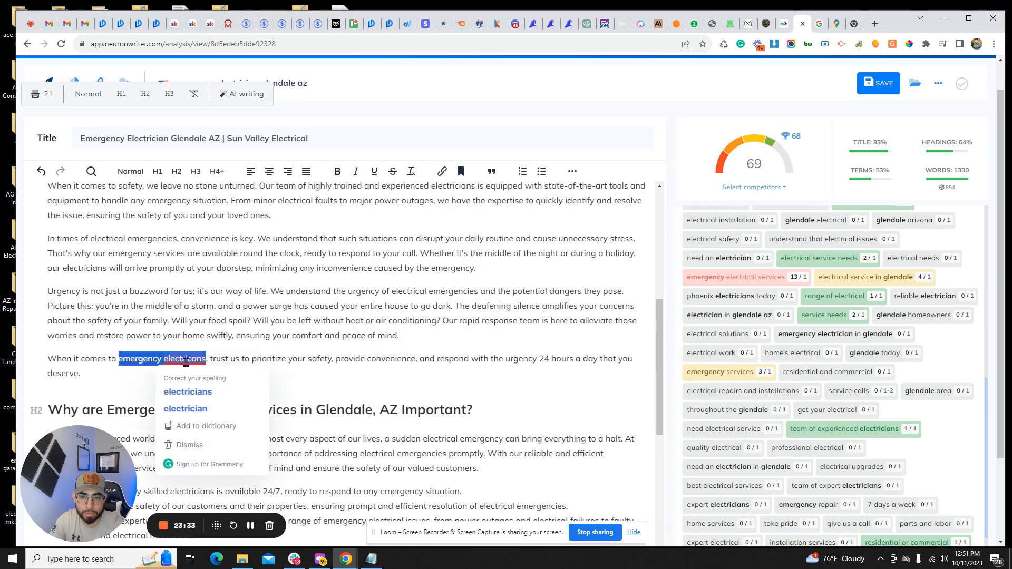
left_click(187, 392)
scroll(402, 271, "up", 10)
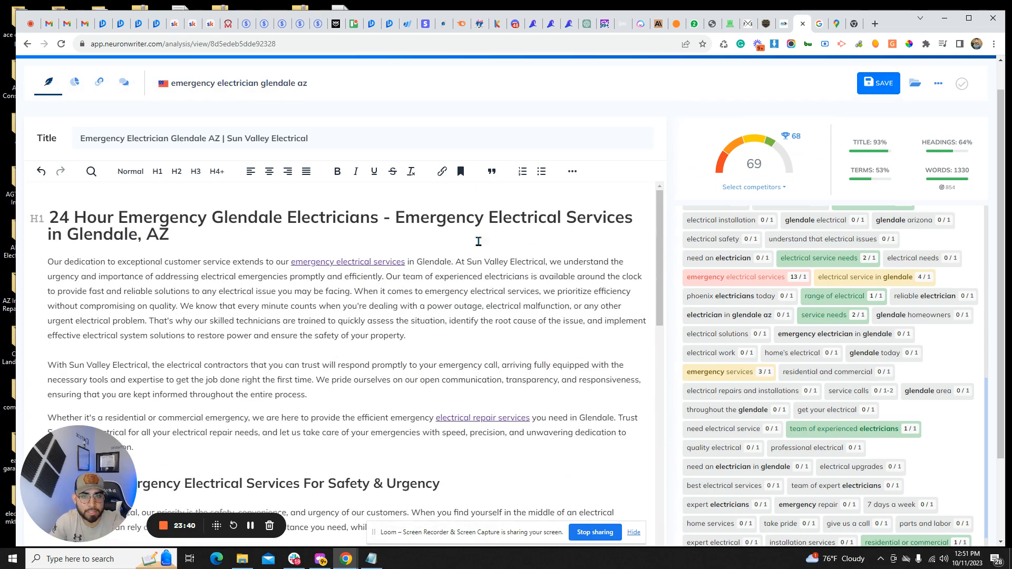
scroll(414, 311, "up", 1)
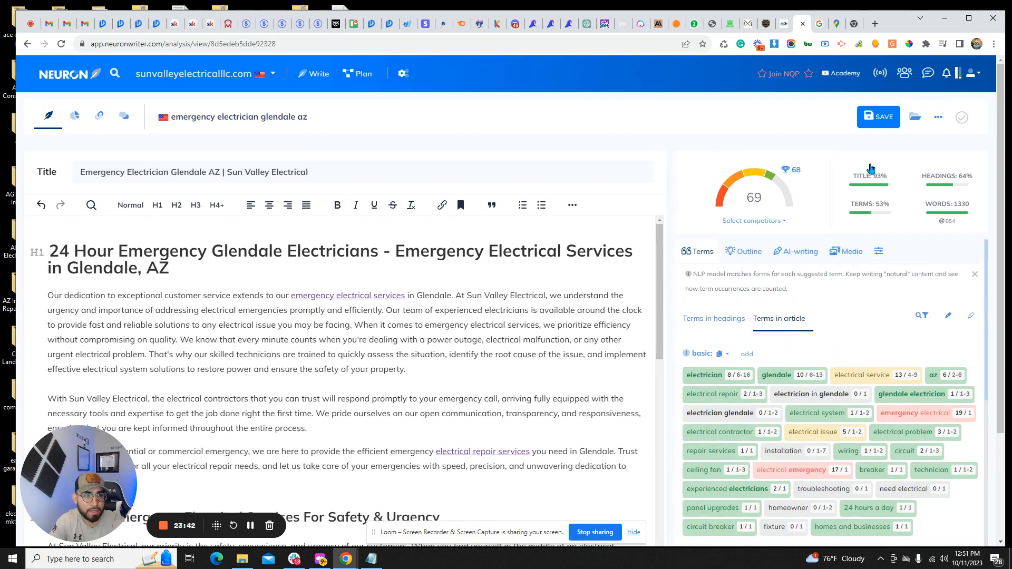
- Save the article and look through the competitors' heading outlines for the Glendale electrician query
left_click(877, 124)
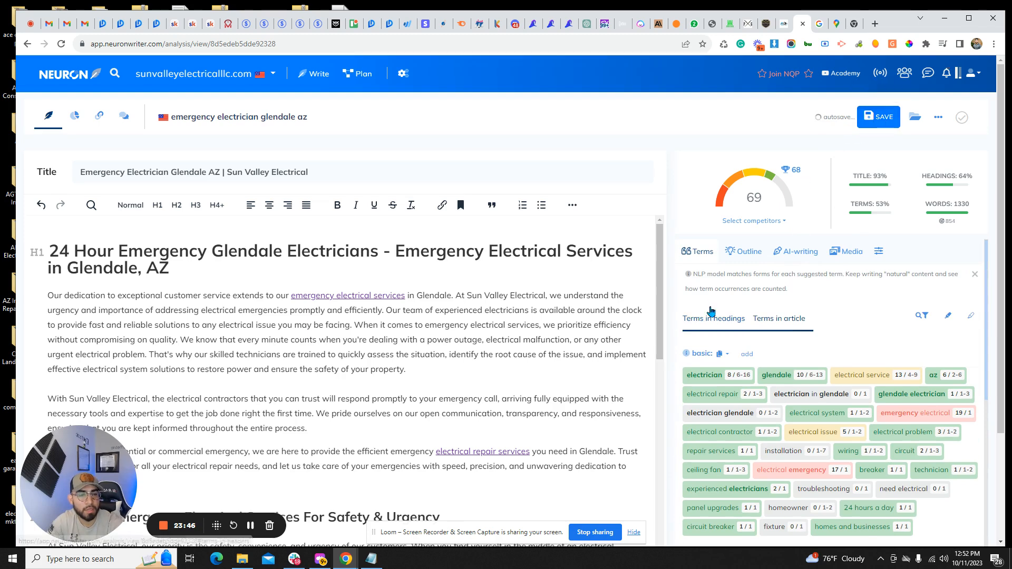
left_click(751, 255)
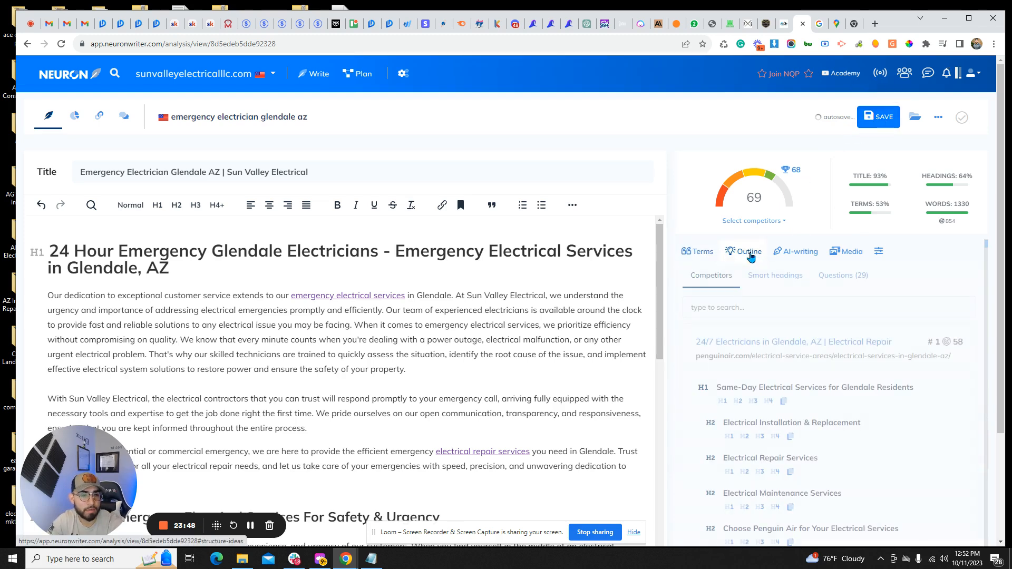
scroll(822, 380, "down", 5)
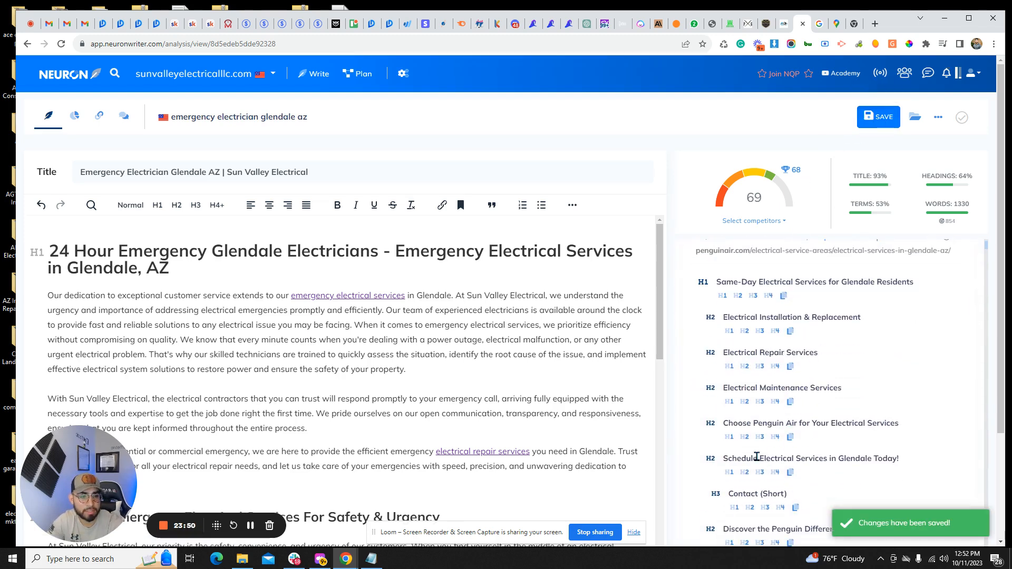
scroll(776, 410, "up", 5)
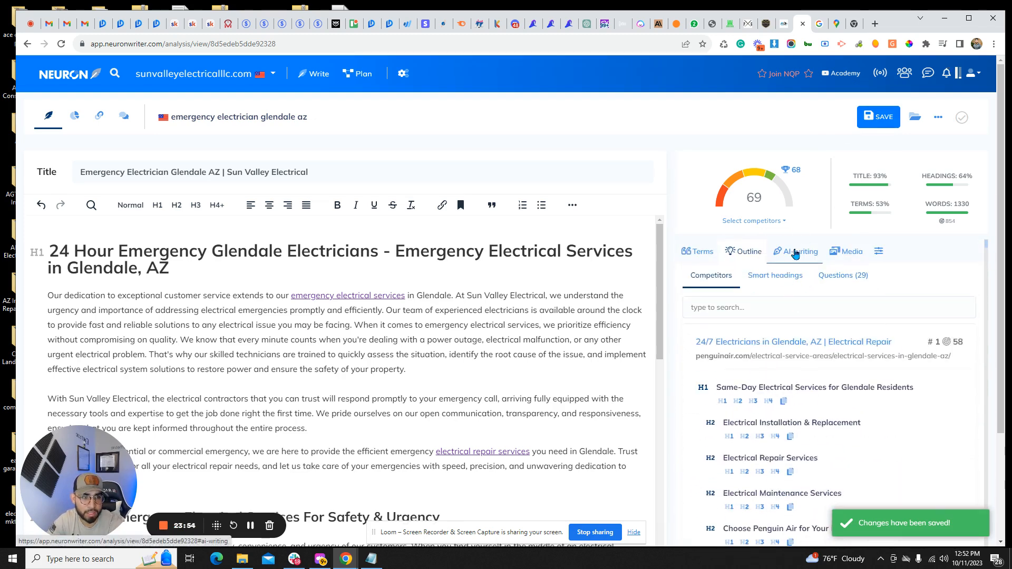
- Browse the available AI-writing templates, such as text expansion, topic ideas and article outline
left_click(796, 251)
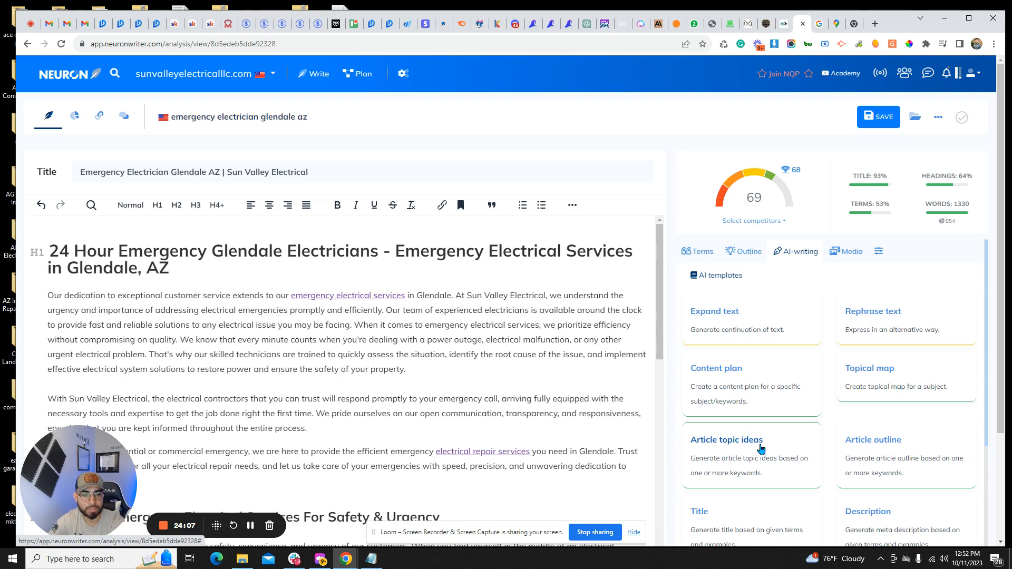
scroll(760, 448, "down", 2)
scroll(804, 440, "up", 3)
- Get YouTube ideas for the article and look through the suggested electrician videos
left_click(842, 253)
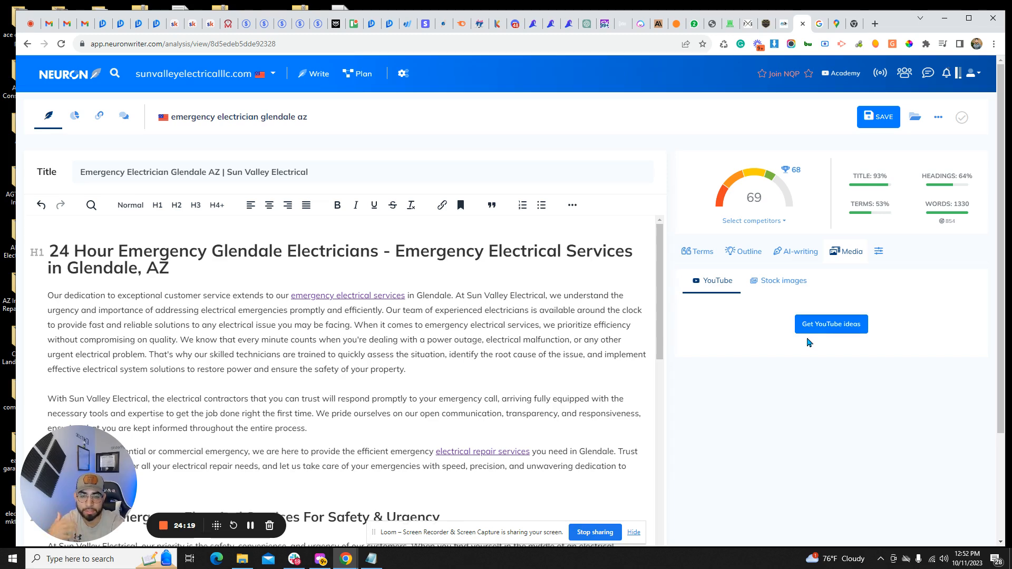
left_click(820, 326)
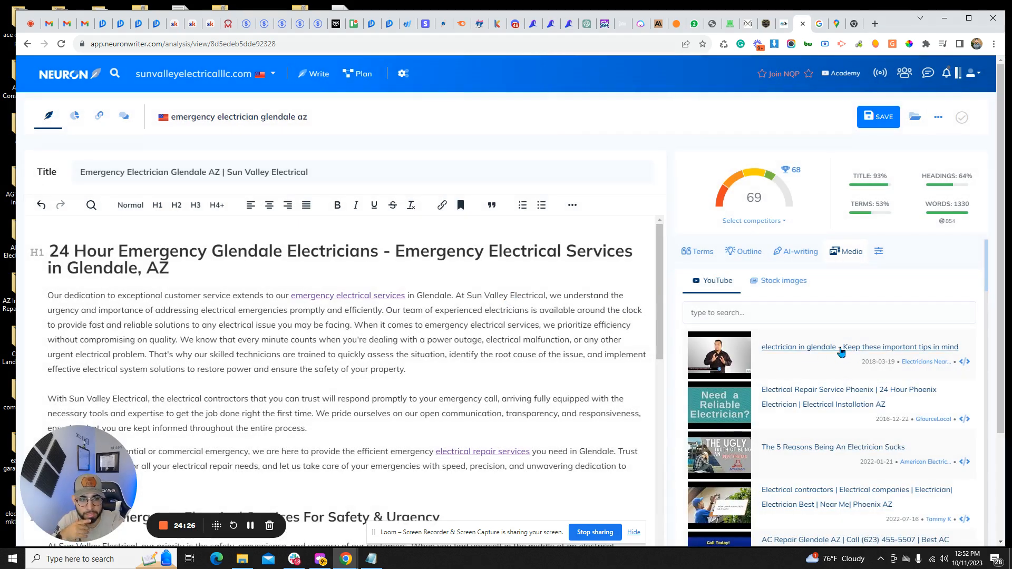
scroll(721, 377, "down", 1)
scroll(720, 376, "down", 5)
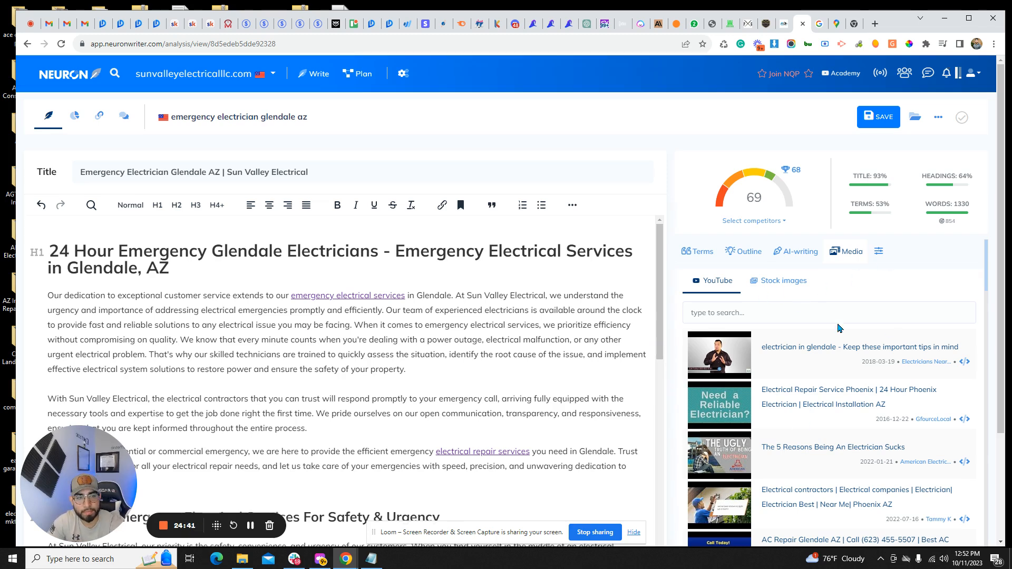
- Bring back the article's term suggestions and review the whole text from the H1 to the closing FAQ questions
left_click(703, 252)
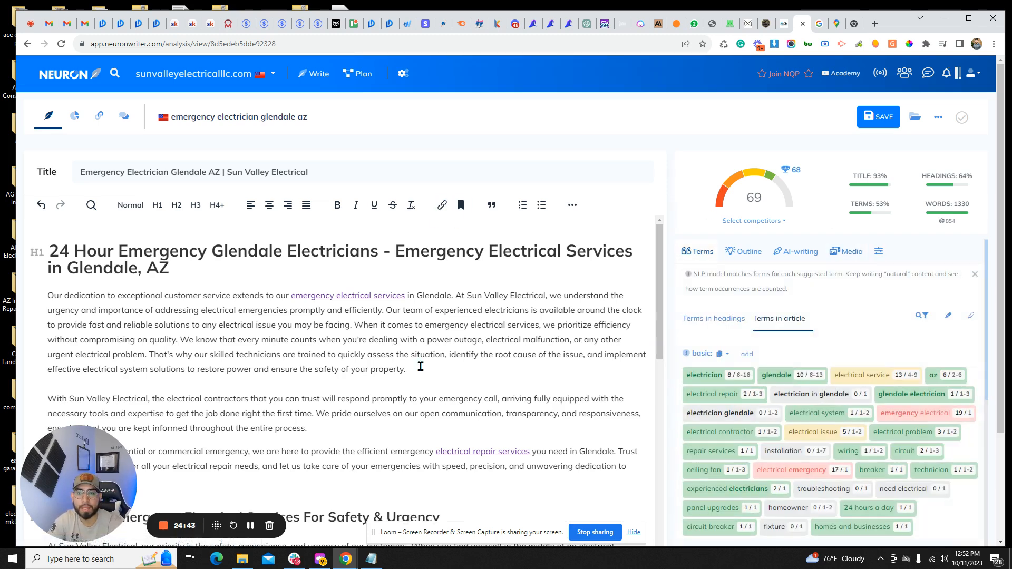
scroll(248, 290, "down", 10)
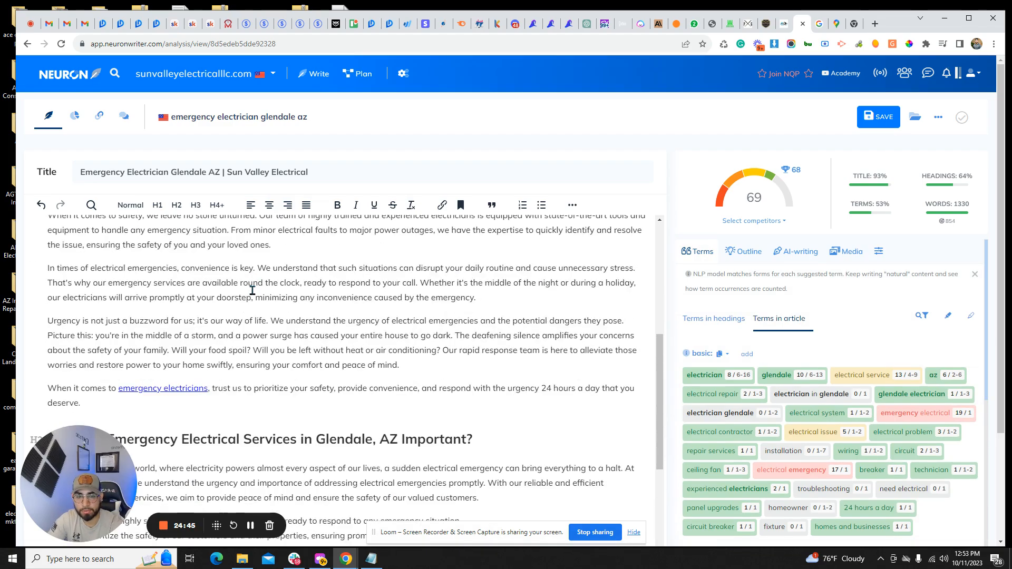
scroll(254, 294, "down", 5)
scroll(323, 316, "down", 2)
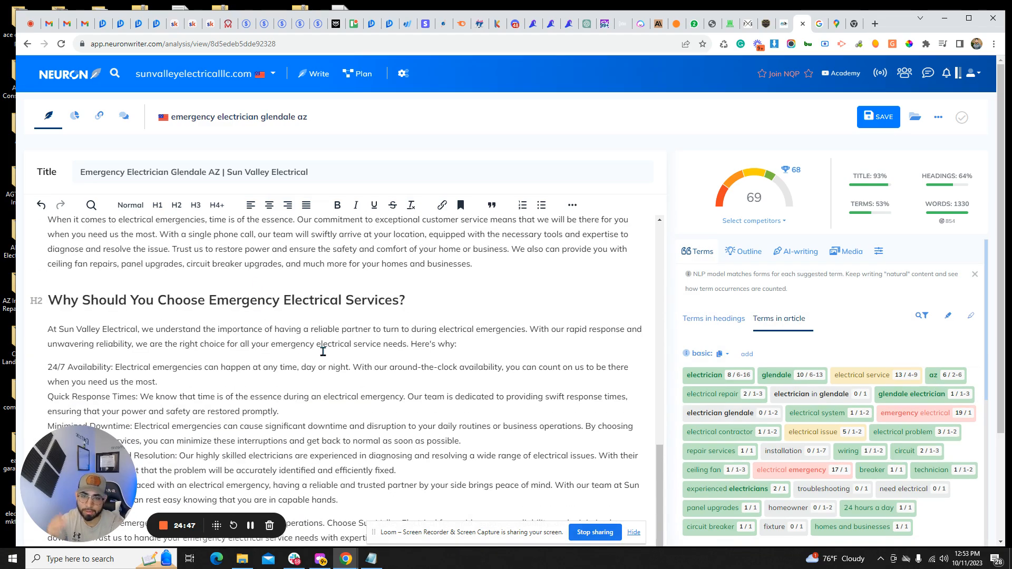
scroll(321, 334, "down", 5)
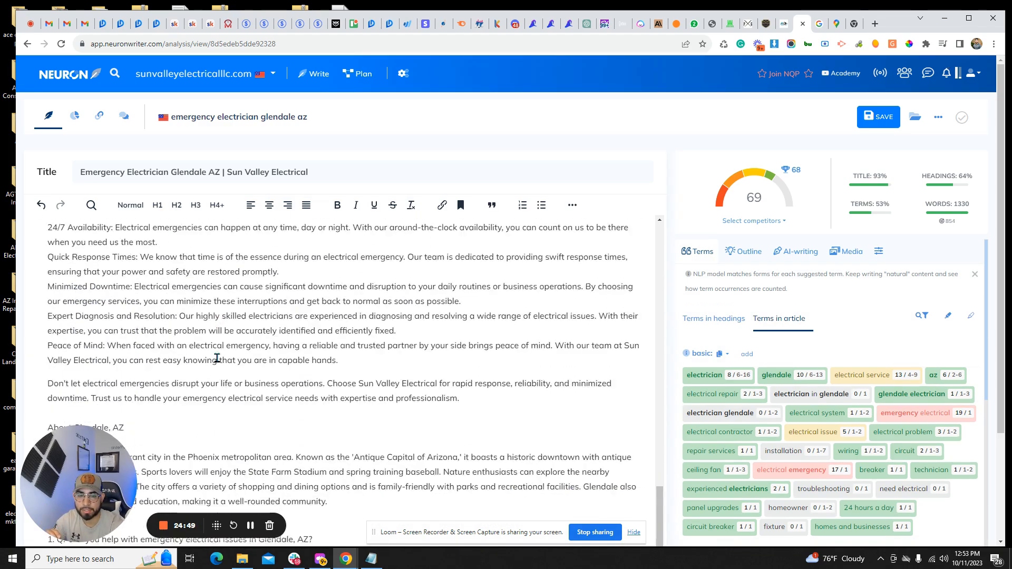
scroll(316, 415, "down", 3)
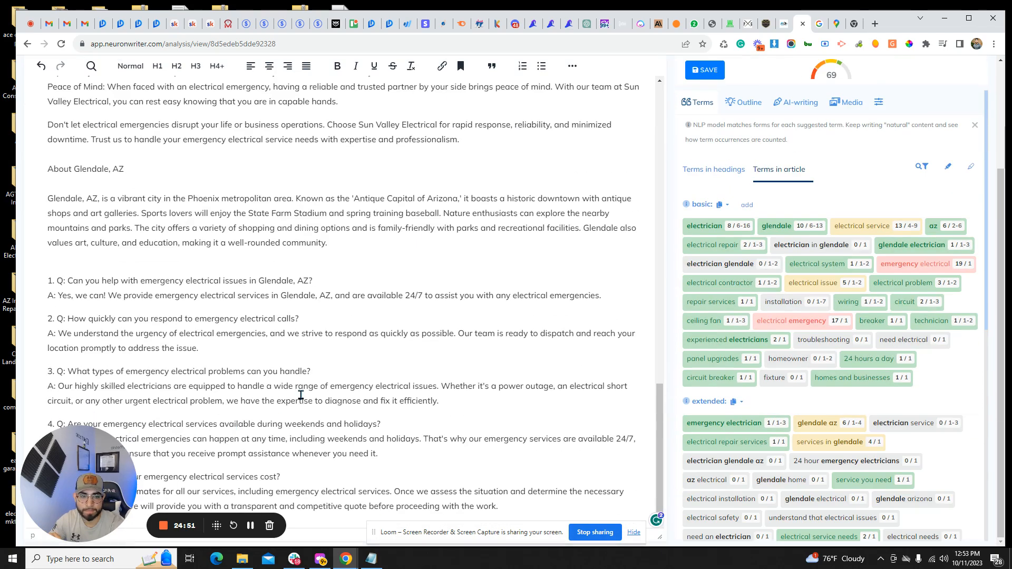
scroll(328, 440, "up", 4)
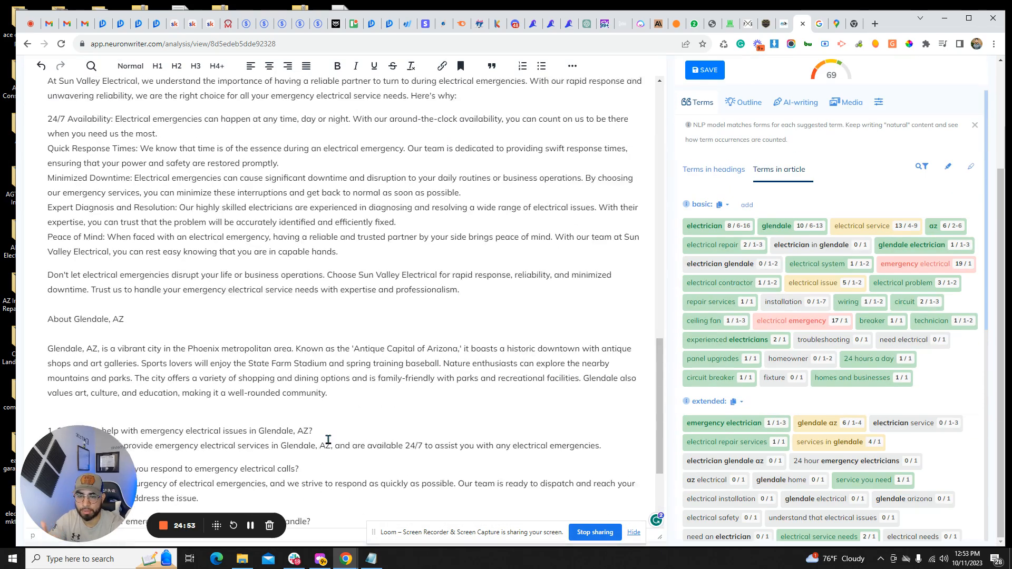
scroll(328, 440, "down", 1)
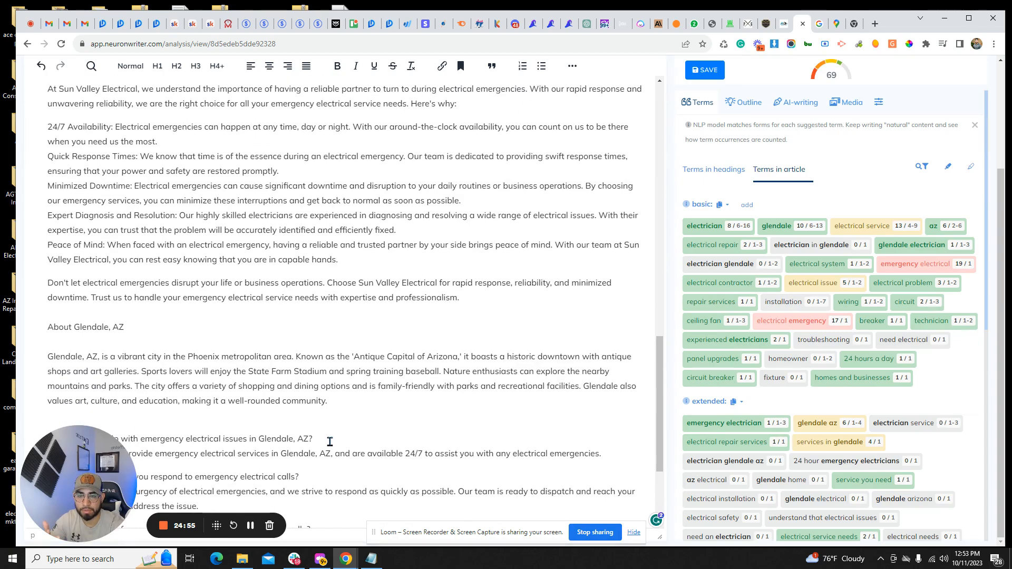
scroll(282, 354, "up", 15)
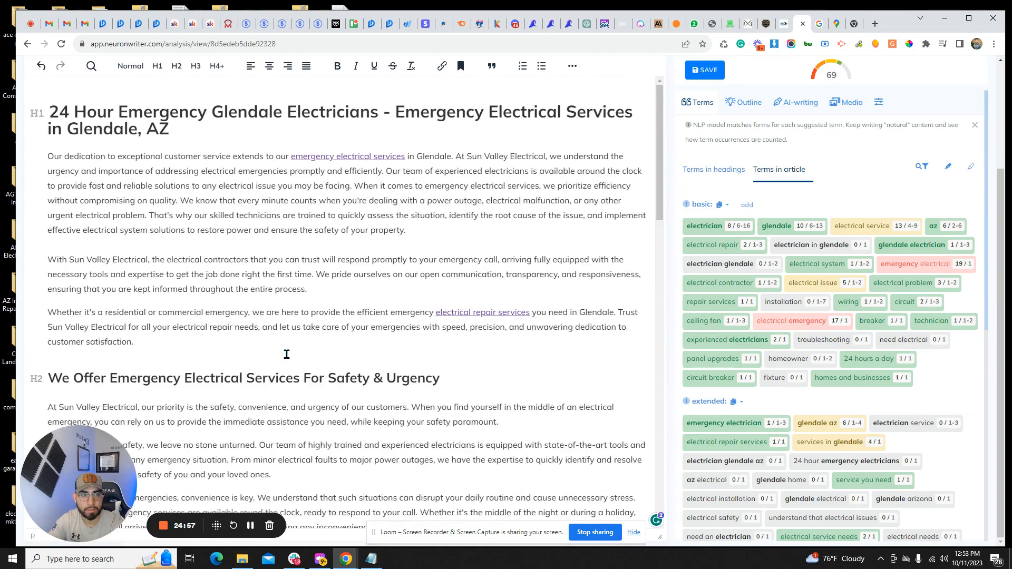